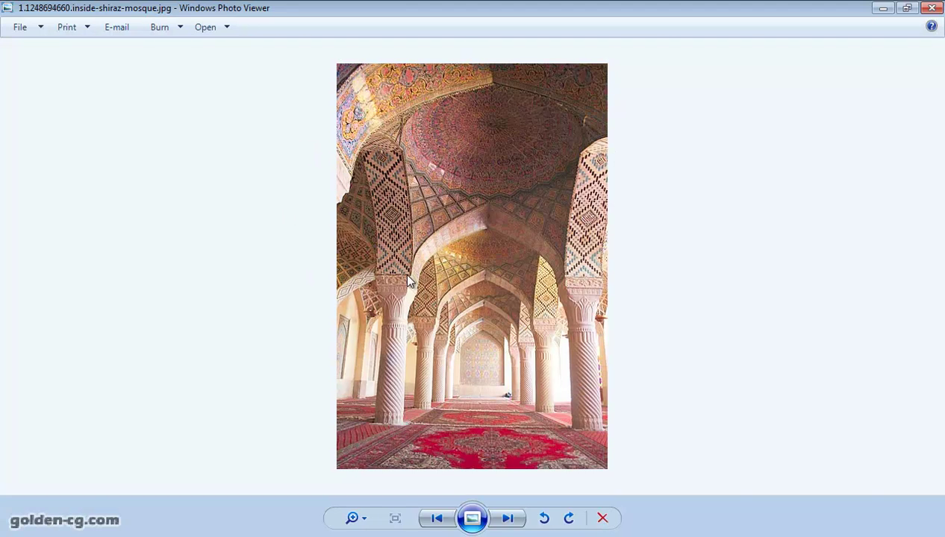
Switch from the Shiraz mosque reference photo to the 3ds Max column scene
key(alt+Tab)
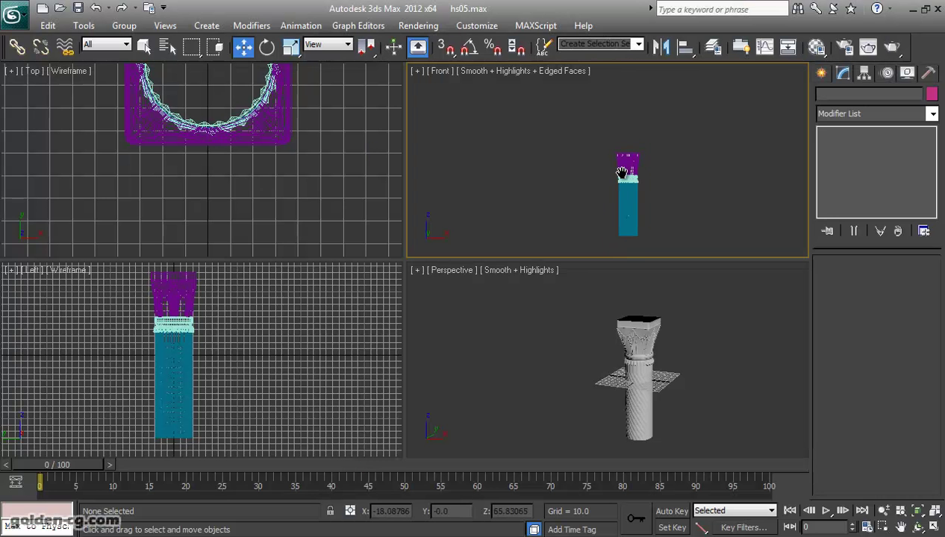
Maximize the Front viewport framed on the column, with Edged Faces turned off
key(alt+w)
scroll(534, 258, up, 2)
middle_drag(534, 257, 595, 282)
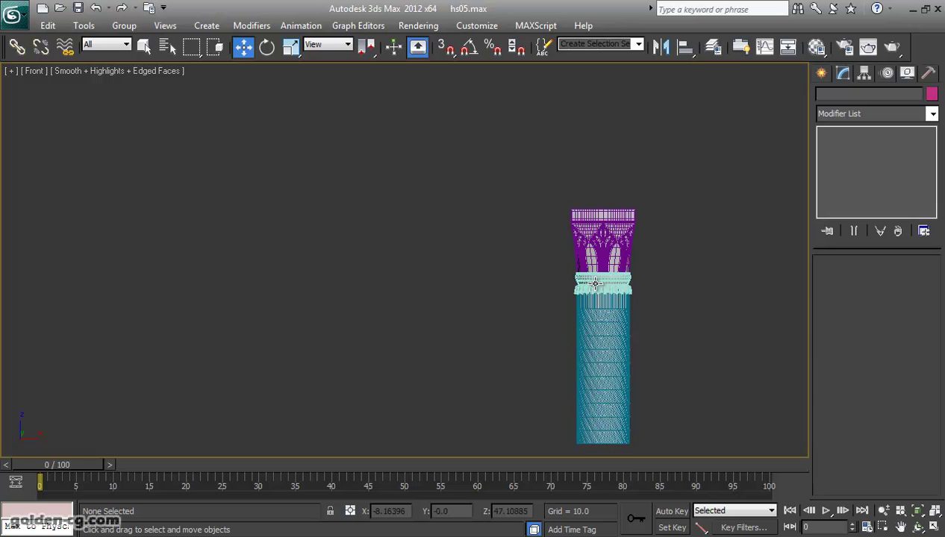
key(F4)
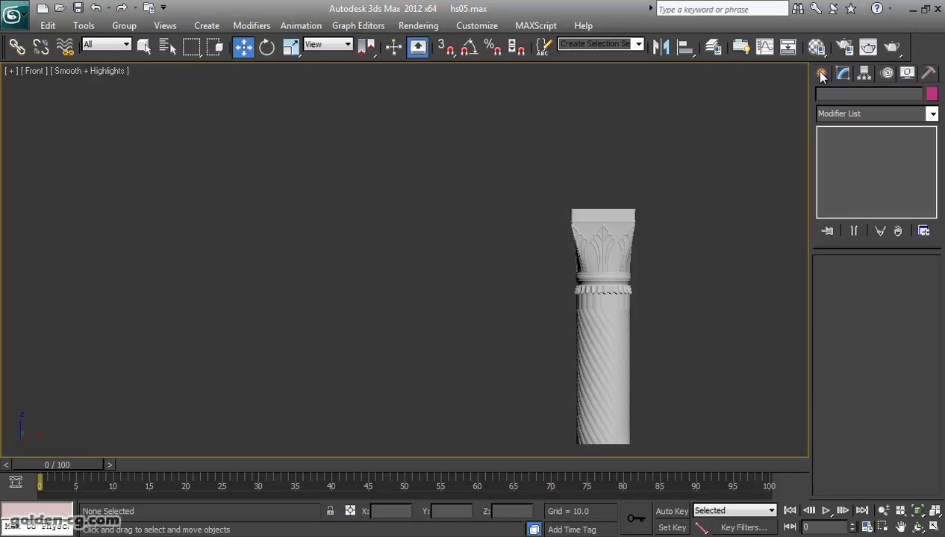
Draw an arc from the column top: radius 203.59, spanning 10.198° to 74.142°
click(822, 75)
click(849, 210)
mouse_move(597, 260)
middle_down()
mouse_move(595, 410)
mouse_move(634, 276)
mouse_move(659, 269)
mouse_move(621, 287)
middle_up()
scroll(646, 348, down, 2)
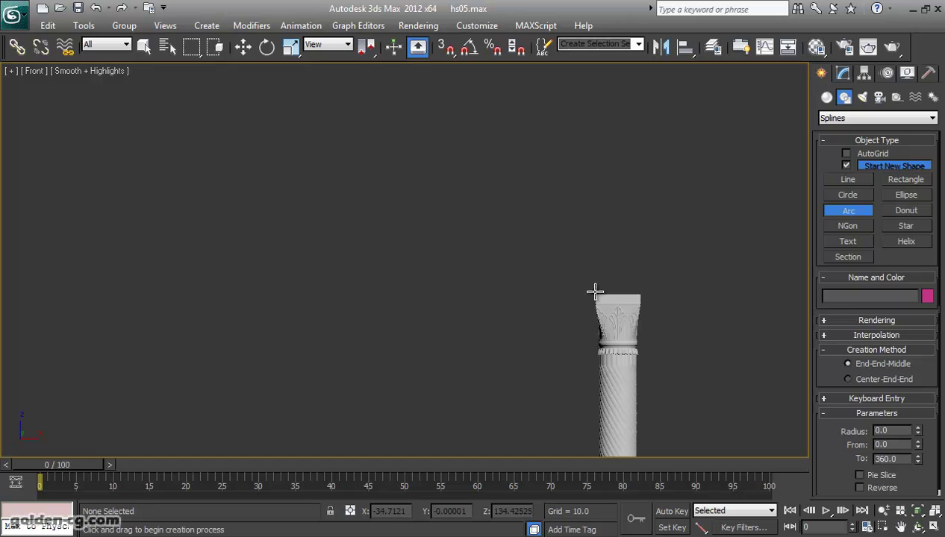
drag(597, 291, 504, 193)
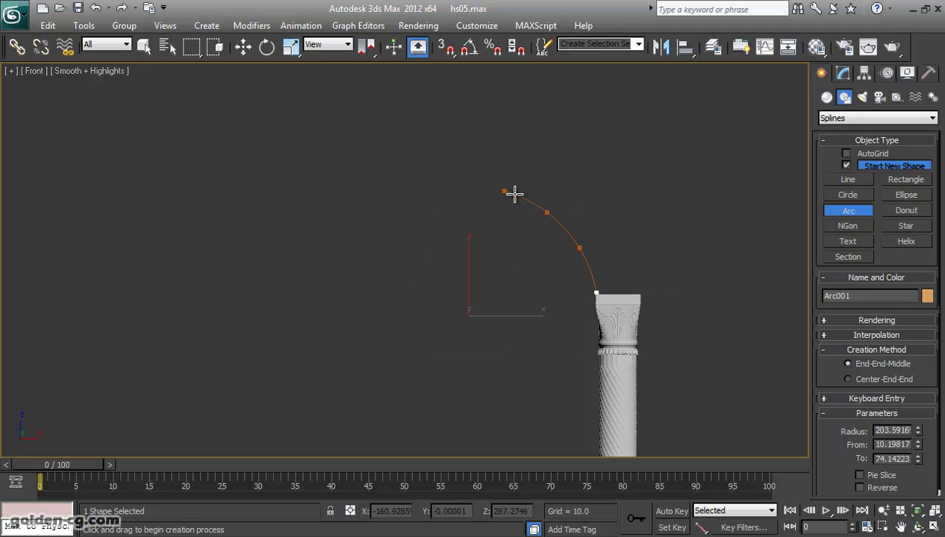
click(514, 193)
key(w)
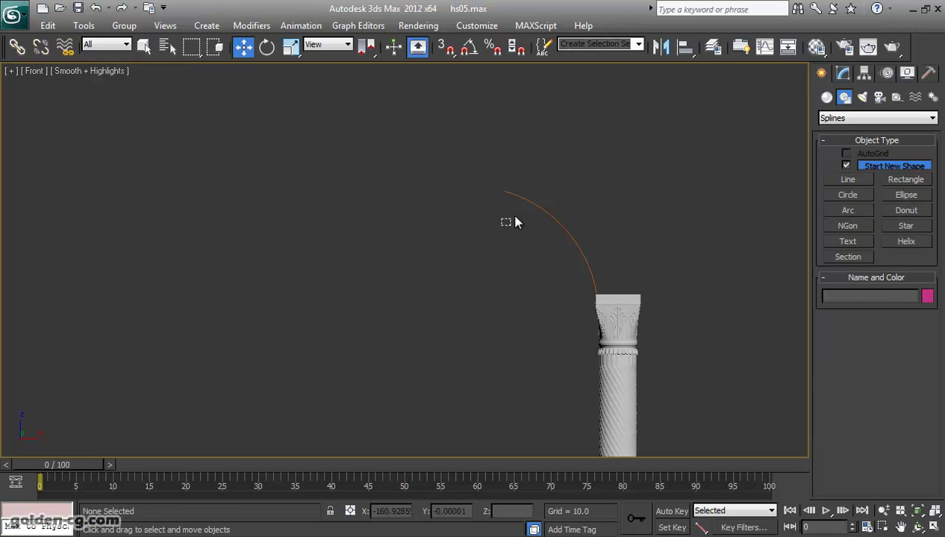
click(843, 74)
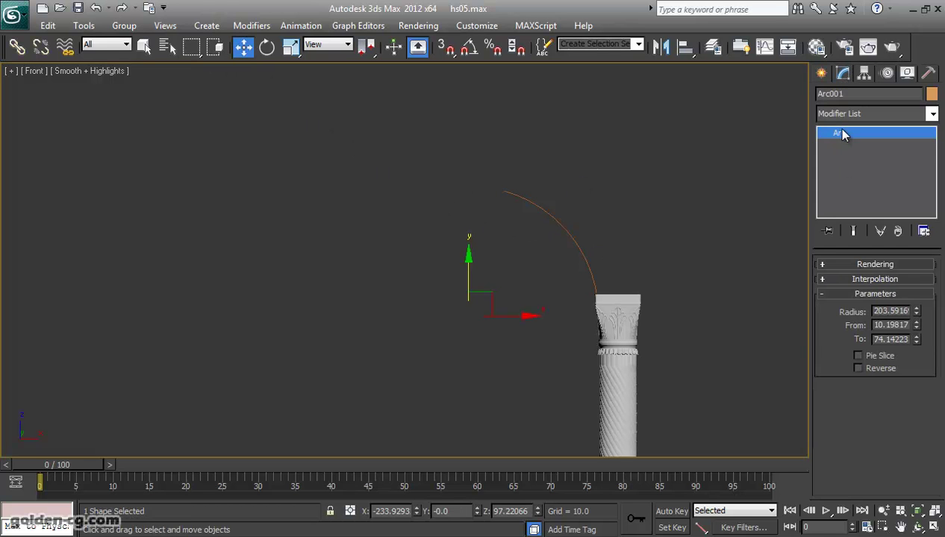
Convert the arc to an Editable Spline and set all its vertices to Corner
right_click(842, 134)
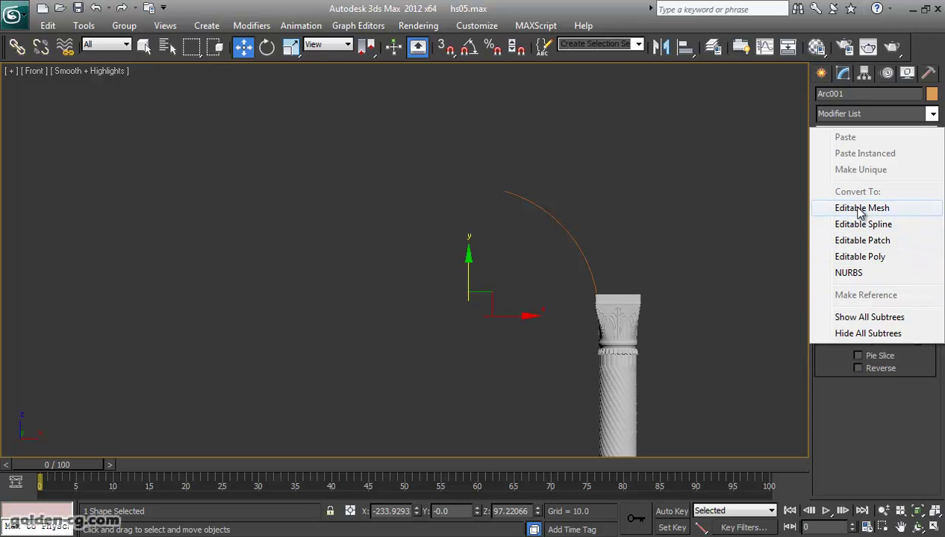
click(859, 224)
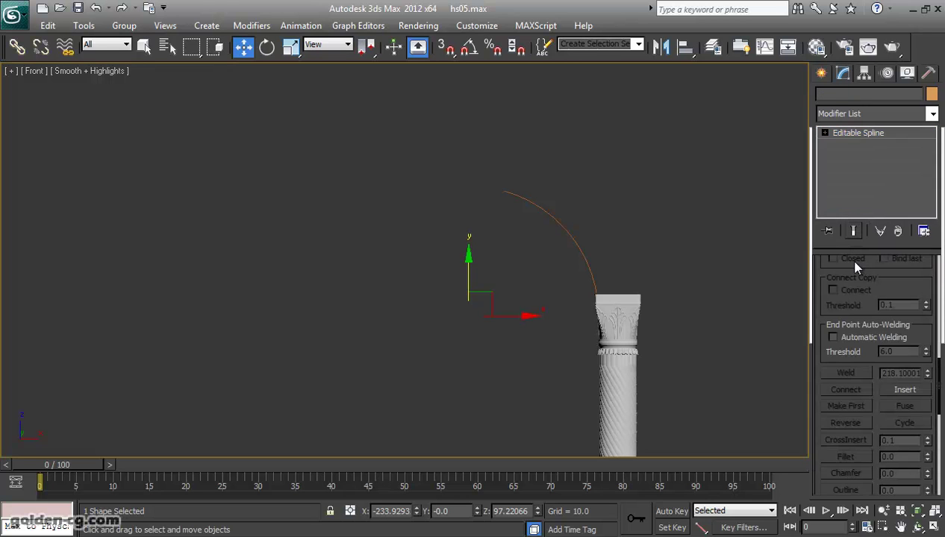
click(824, 132)
click(847, 145)
drag(702, 130, 424, 351)
right_click(546, 212)
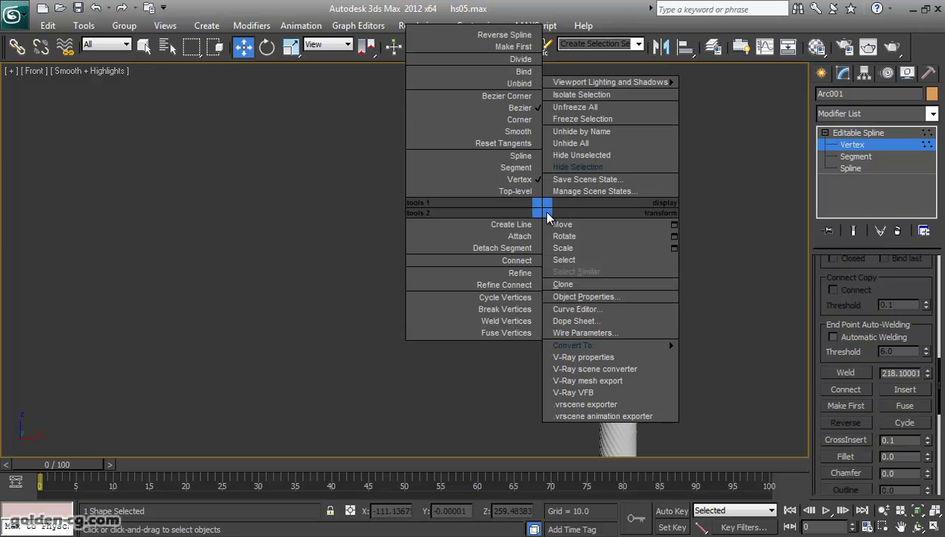
click(536, 118)
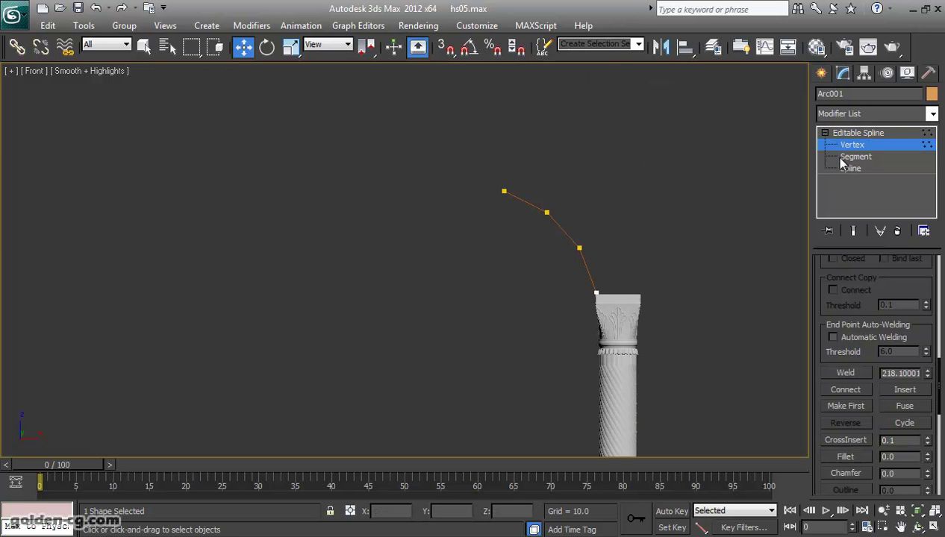
click(858, 133)
Hide the column group and reselect the arc
click(628, 332)
right_click(628, 331)
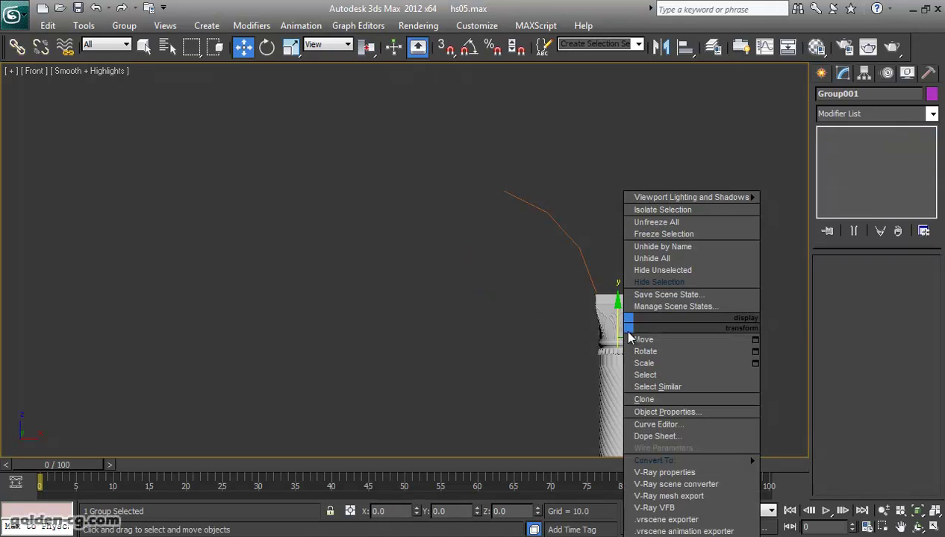
click(663, 283)
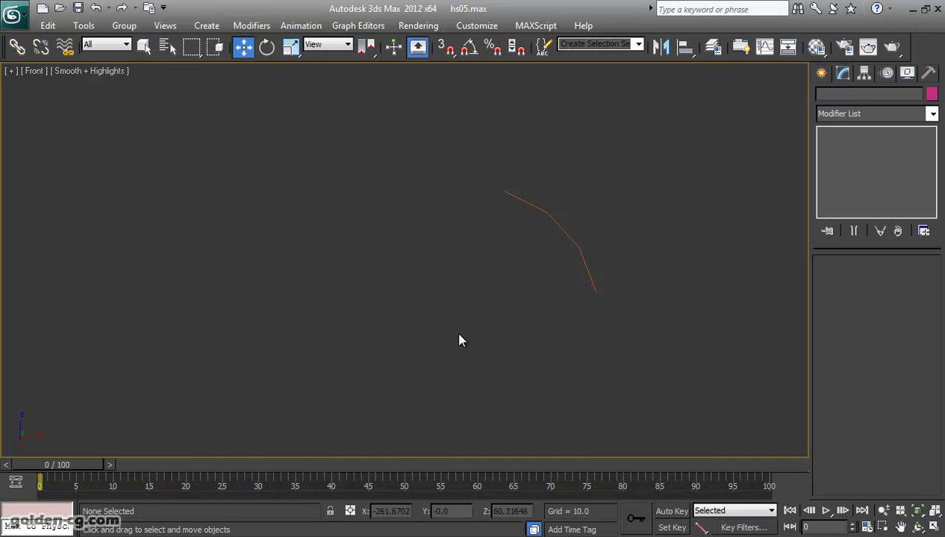
drag(479, 304, 614, 203)
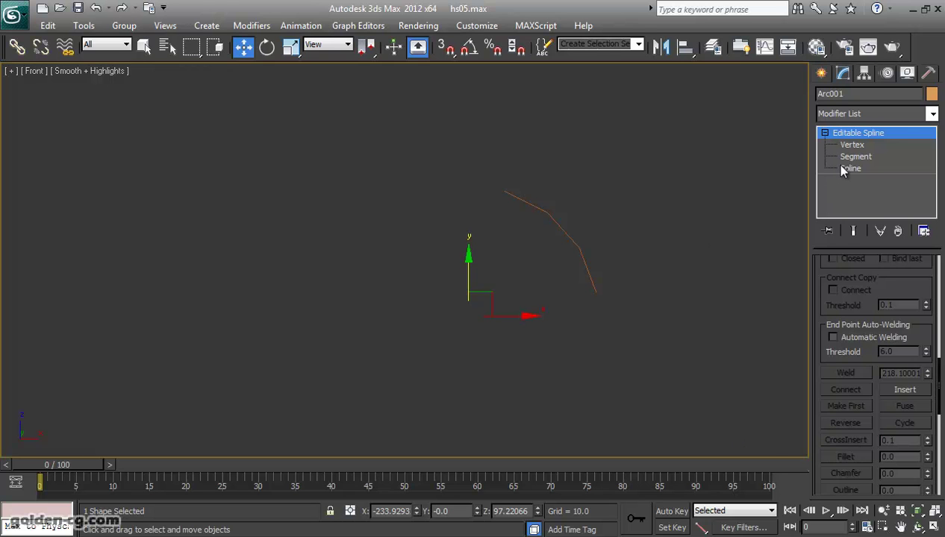
Mirror a copy of the arc spline and move it right to form the arch's second half
scroll(838, 341, down, 5)
scroll(849, 389, down, 1)
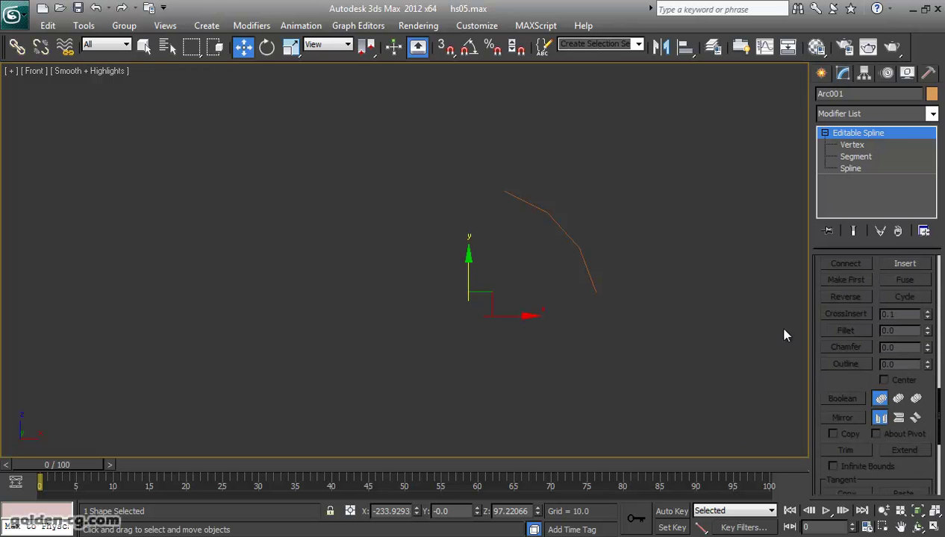
click(850, 169)
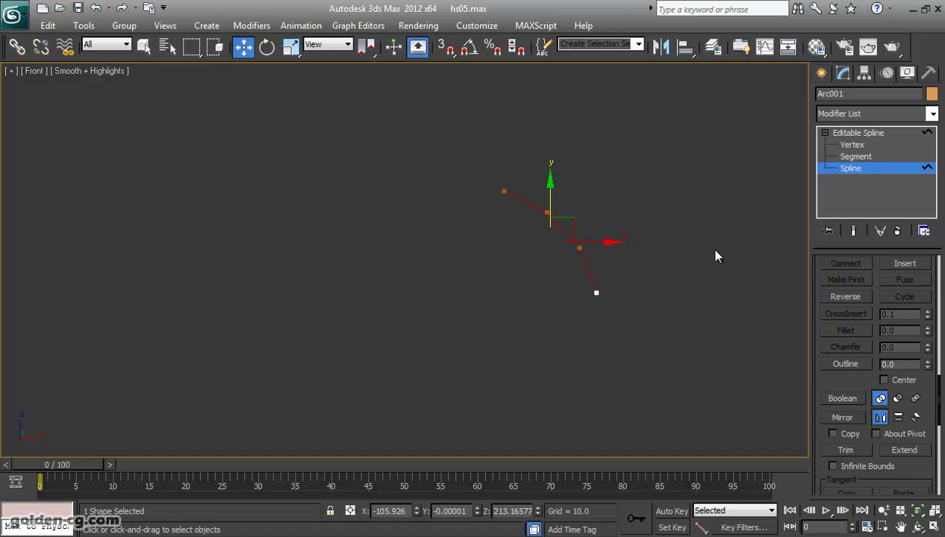
click(847, 421)
click(833, 434)
click(842, 418)
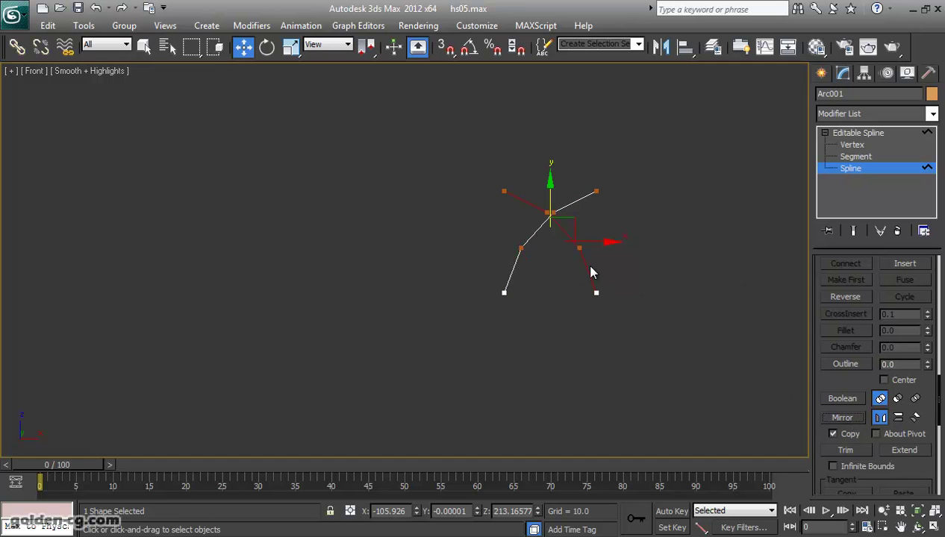
drag(618, 243, 695, 244)
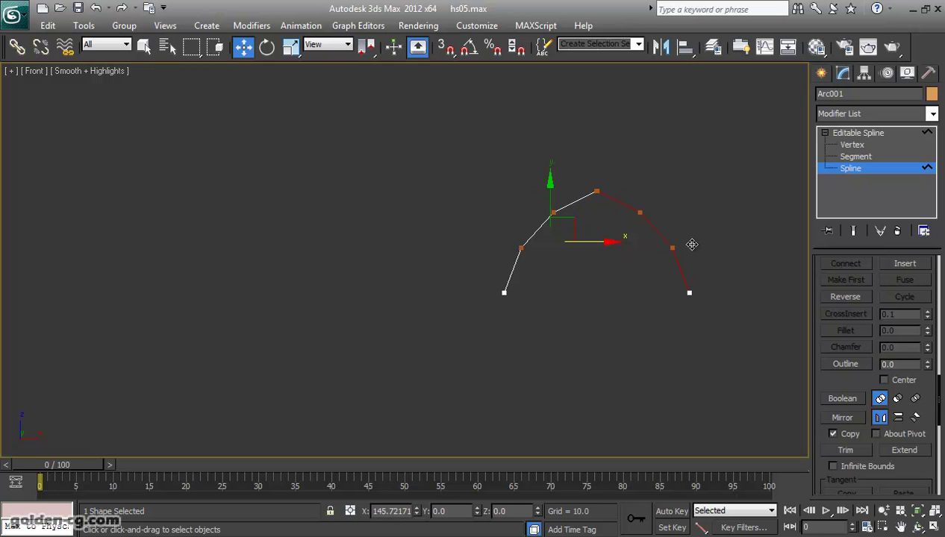
Weld the two apex vertices and set every arch vertex to Corner
key(1)
drag(586, 169, 610, 211)
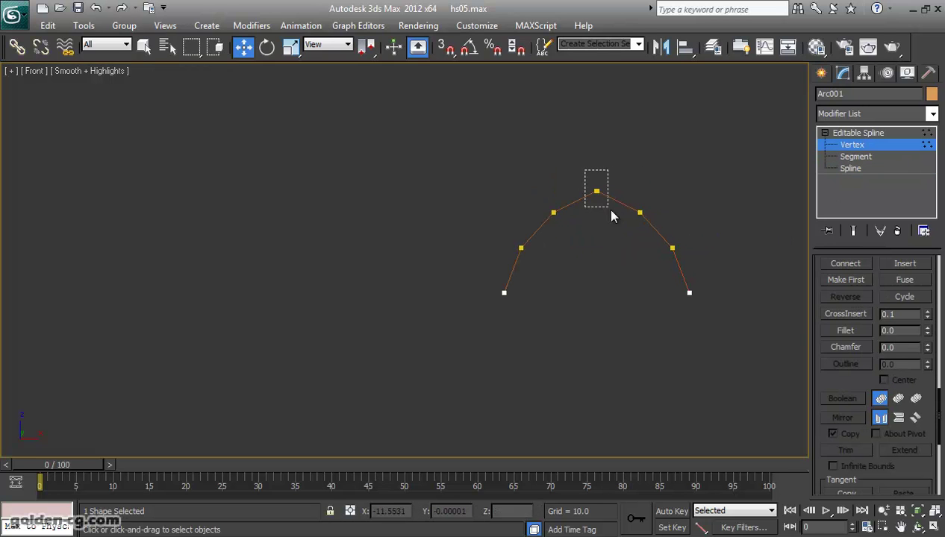
drag(815, 338, 817, 436)
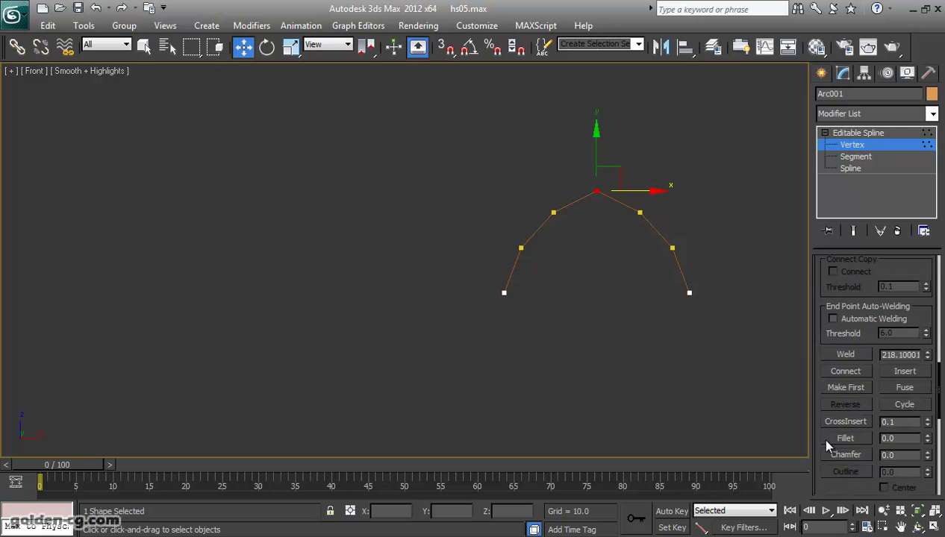
click(844, 356)
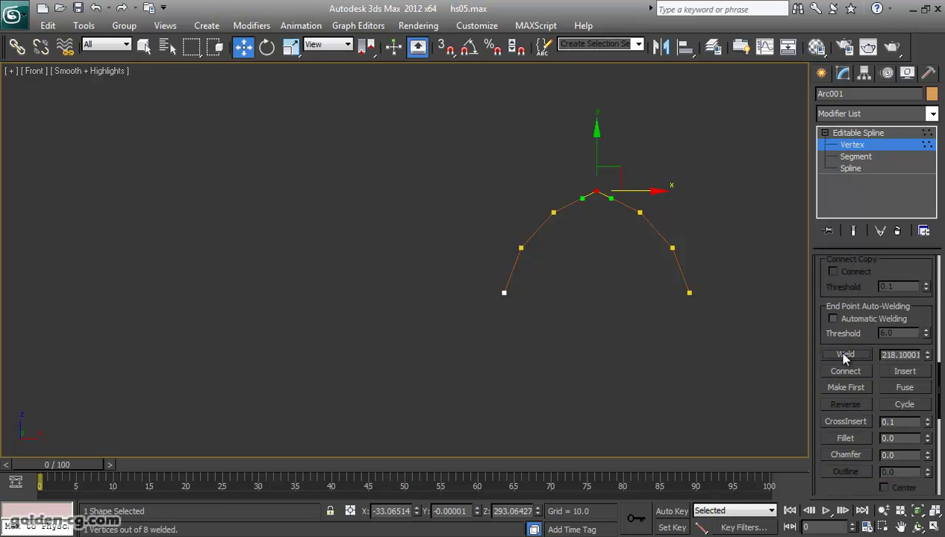
click(584, 244)
key(ctrl+a)
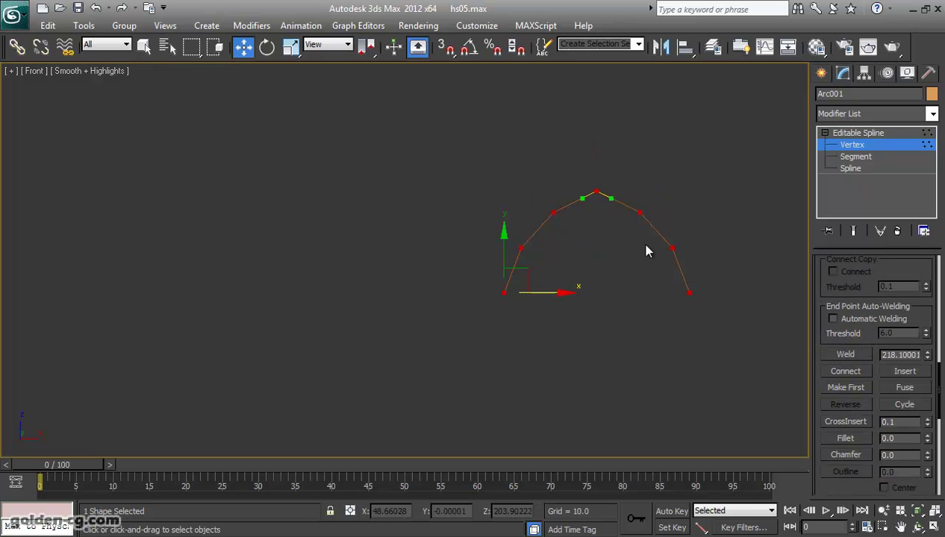
right_click(600, 193)
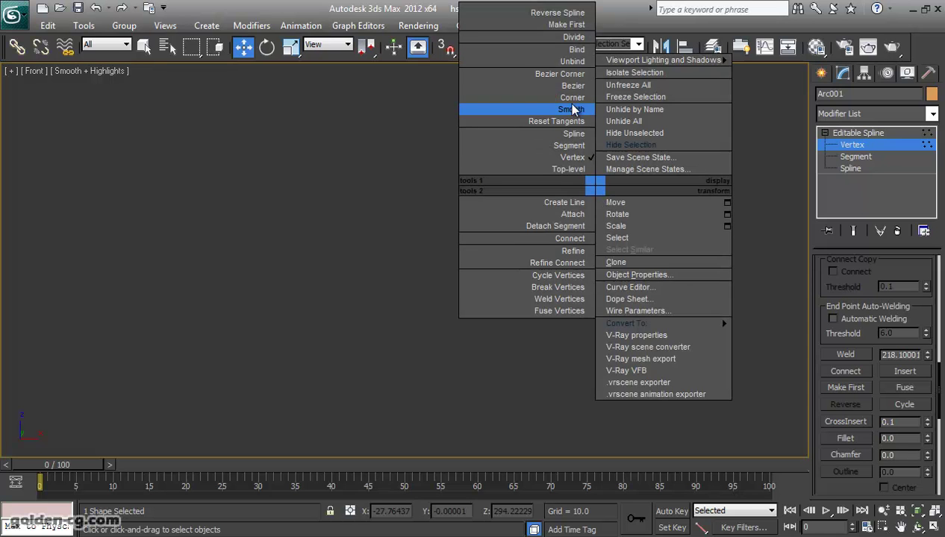
click(568, 97)
click(851, 146)
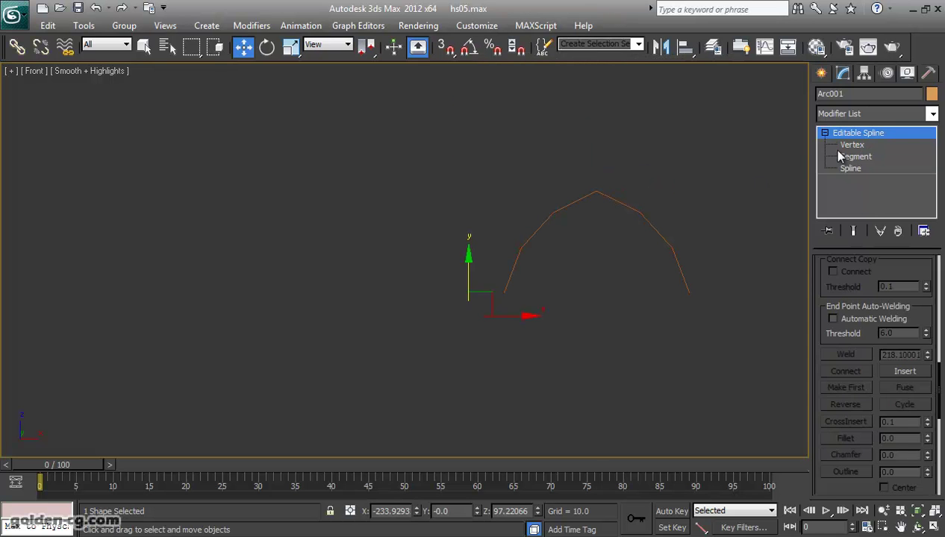
click(687, 164)
drag(667, 177, 631, 215)
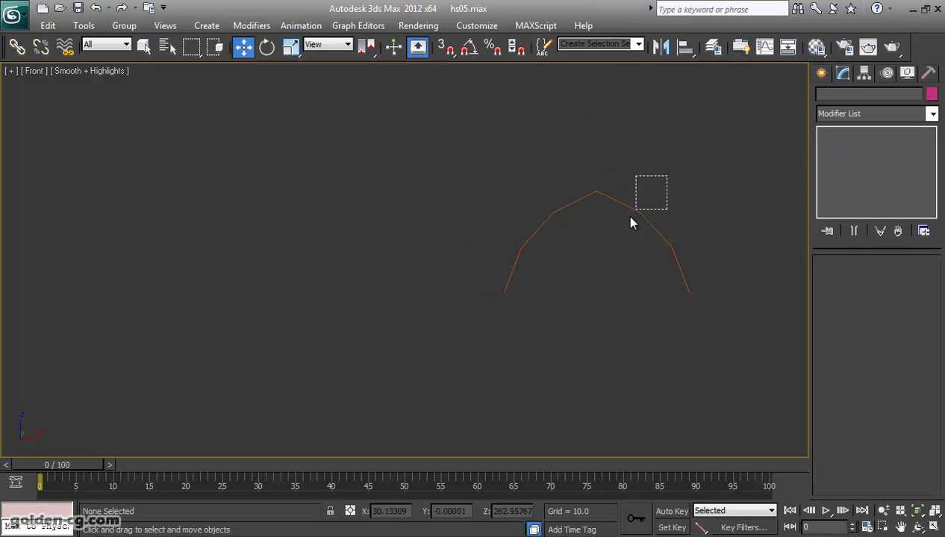
Center the arch's pivot on the object
click(887, 73)
click(869, 166)
click(858, 243)
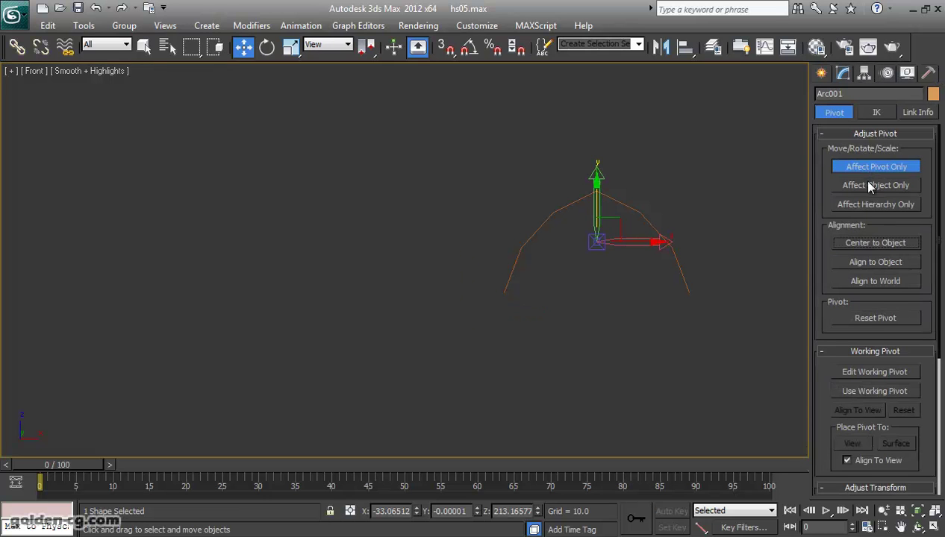
click(859, 169)
click(657, 280)
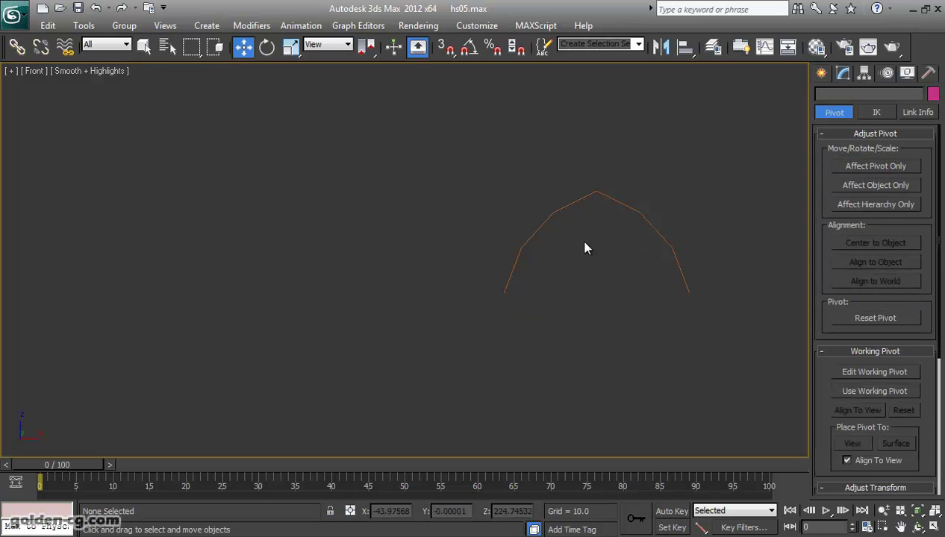
Unhide the column group and move it right beneath the arch's end
right_click(427, 319)
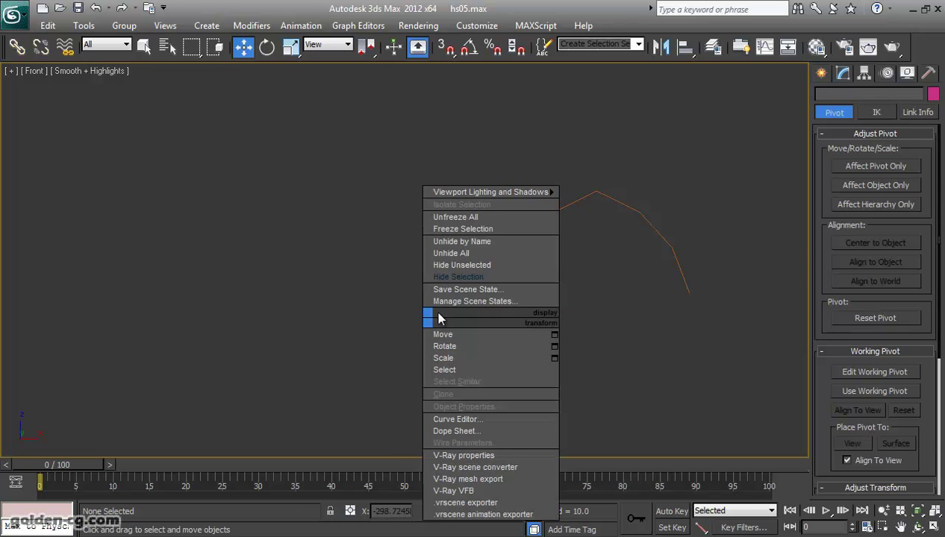
click(463, 241)
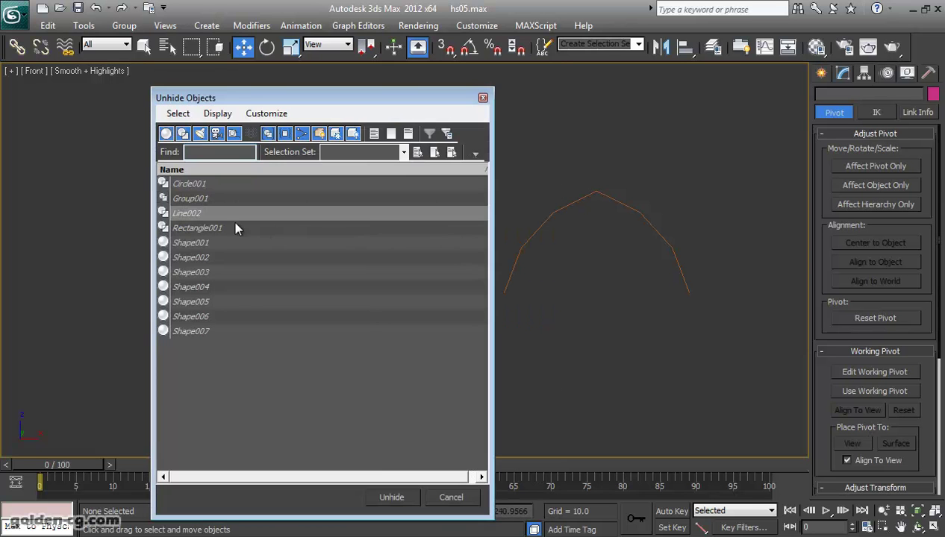
double_click(199, 199)
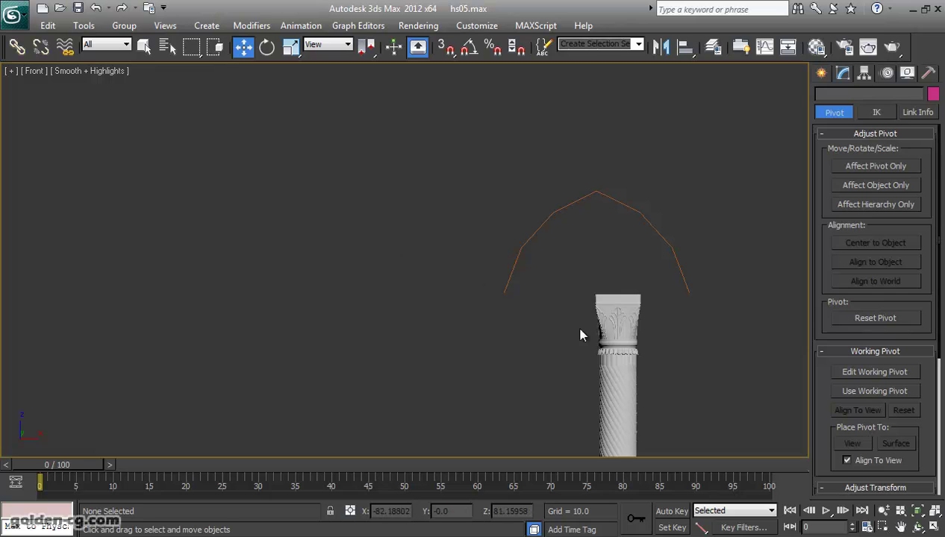
click(598, 338)
middle_drag(598, 337, 511, 313)
scroll(511, 314, down, 2)
drag(555, 314, 621, 312)
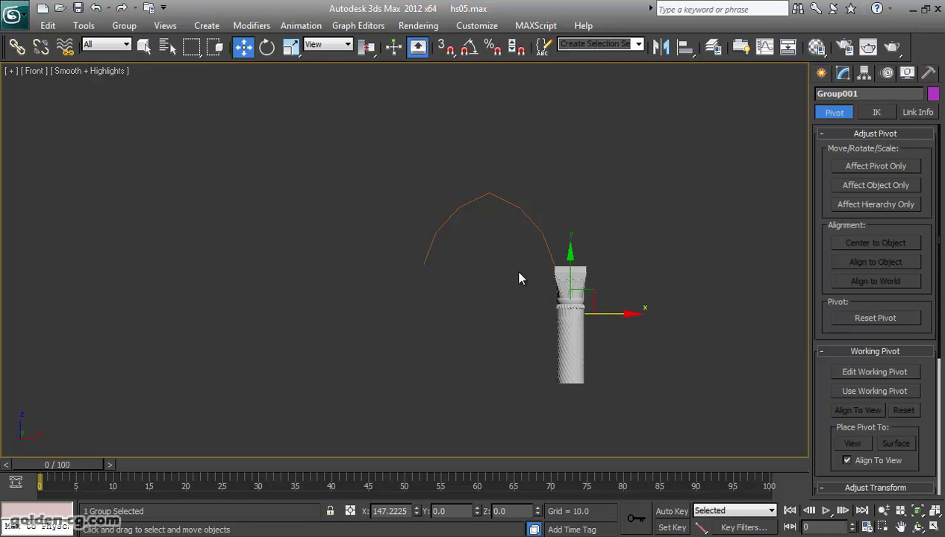
Restore the four-viewport layout and nudge the arch into line in the Top view
key(alt+w)
right_click(193, 166)
drag(205, 171, 238, 144)
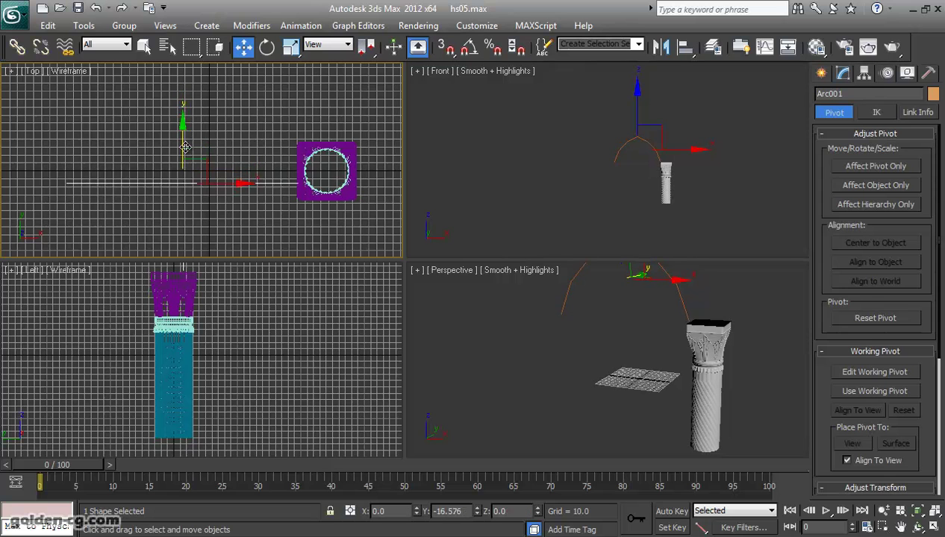
scroll(194, 177, up, 2)
scroll(143, 156, up, 2)
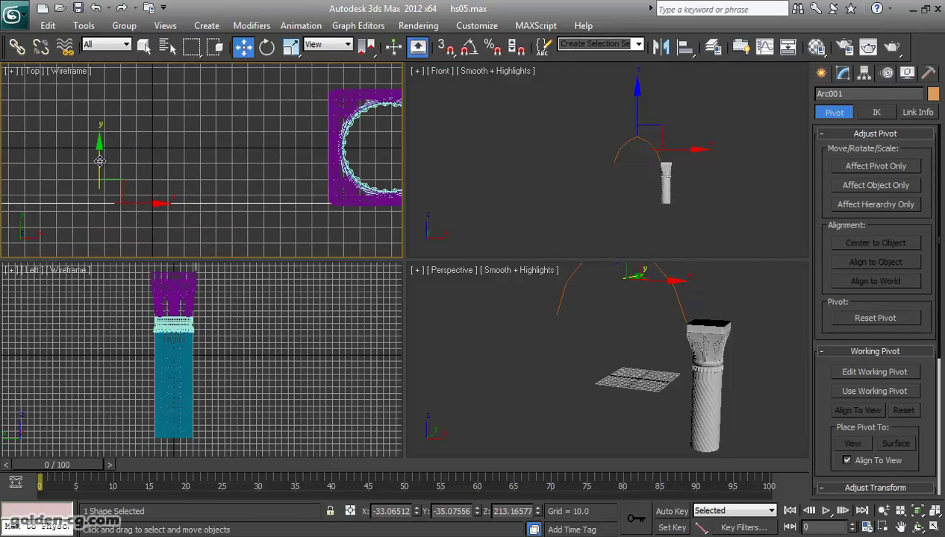
drag(100, 161, 100, 164)
Add an Extrude modifier with Amount 71 to the arch
click(843, 73)
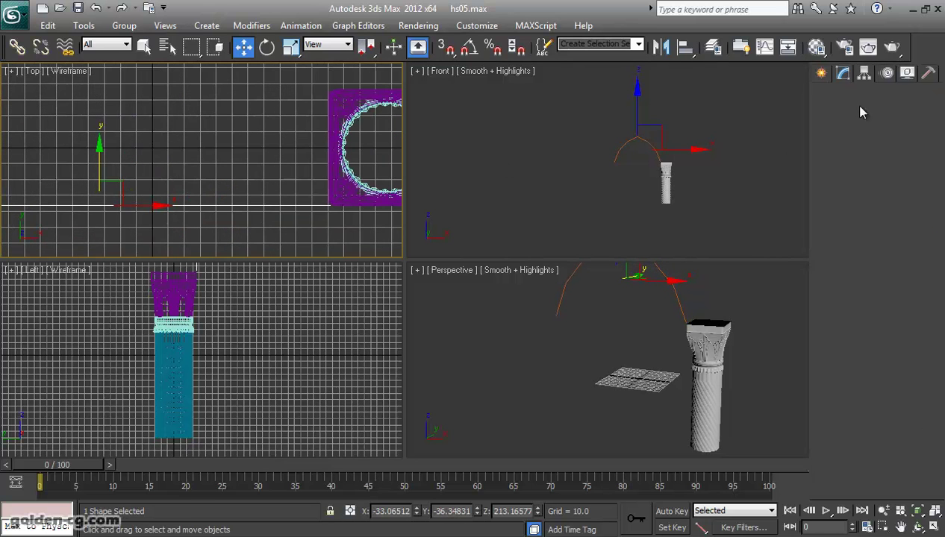
drag(902, 257, 909, 325)
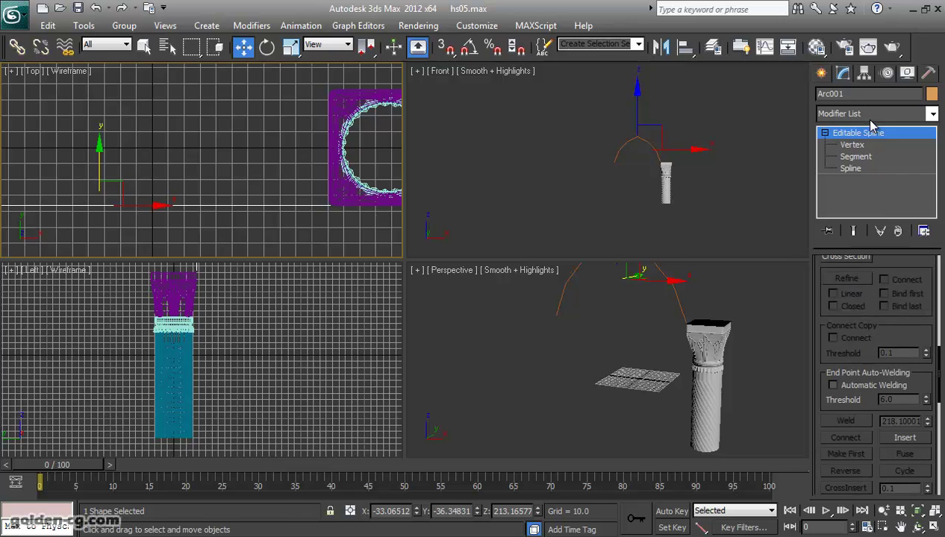
click(870, 117)
key(e)
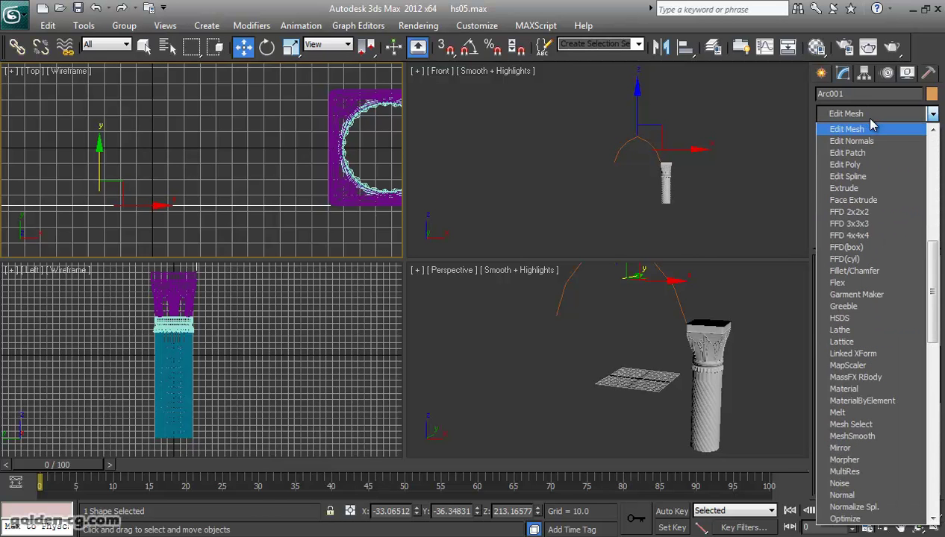
key(e)
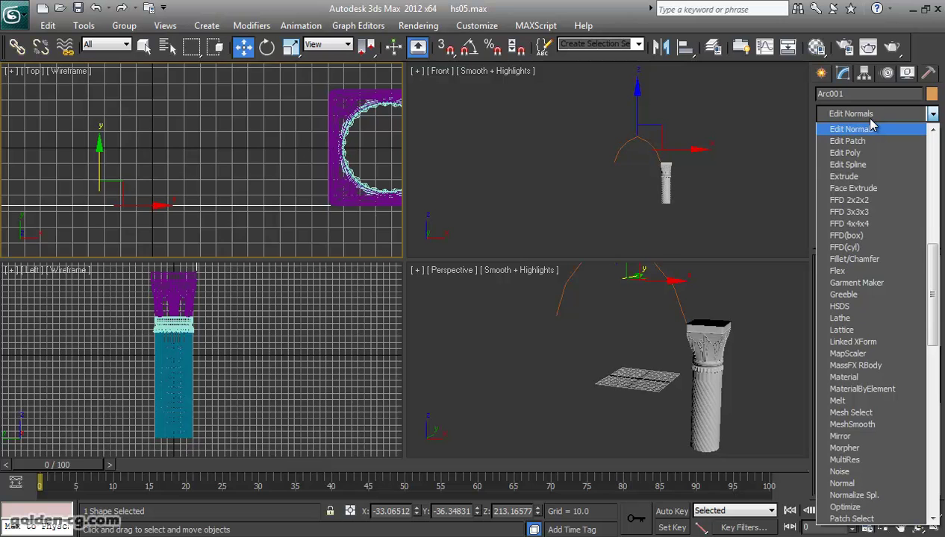
click(847, 177)
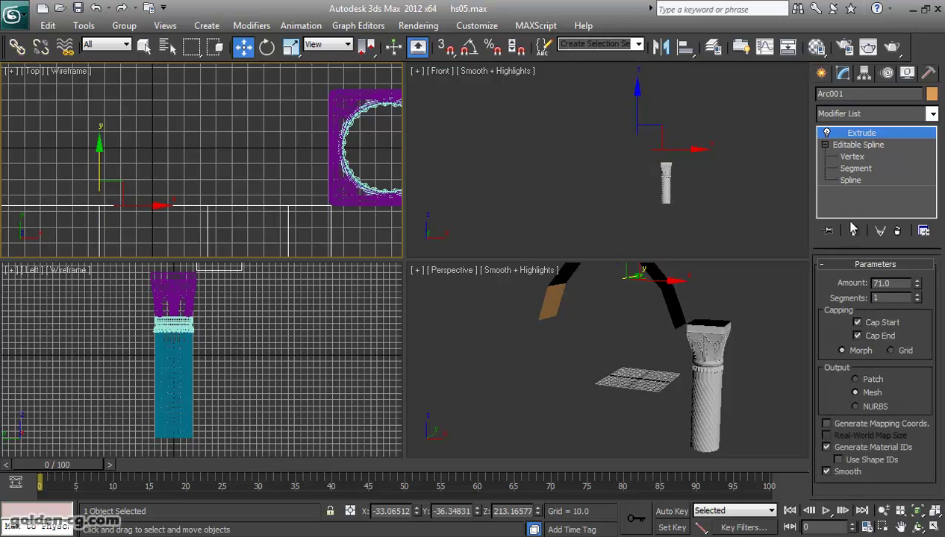
Raise the extruded arch onto the column and show Edged Faces in Perspective
right_click(100, 170)
click(110, 174)
drag(99, 161, 105, 46)
alt+middle_drag(624, 401, 549, 412)
key(F4)
scroll(563, 411, down, 3)
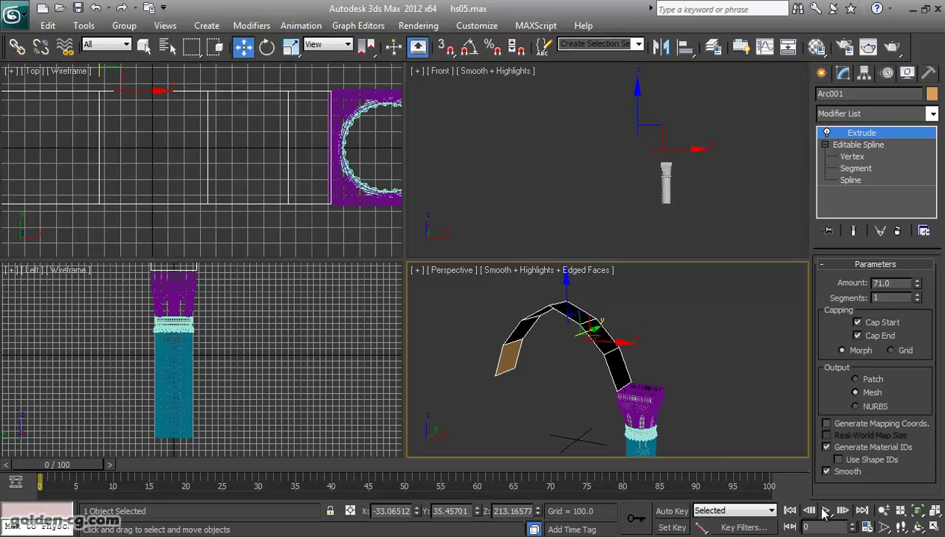
click(919, 527)
mouse_move(584, 364)
mouse_down()
mouse_move(706, 371)
mouse_move(721, 292)
mouse_move(610, 257)
mouse_move(515, 377)
mouse_move(672, 364)
mouse_up()
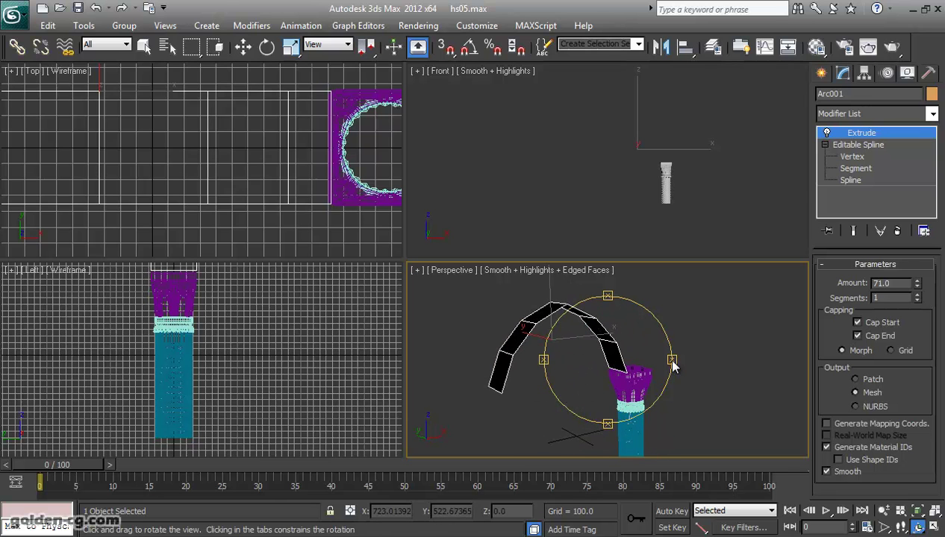
Assign the 2-Sided 01-Default material to the extruded arch
key(m)
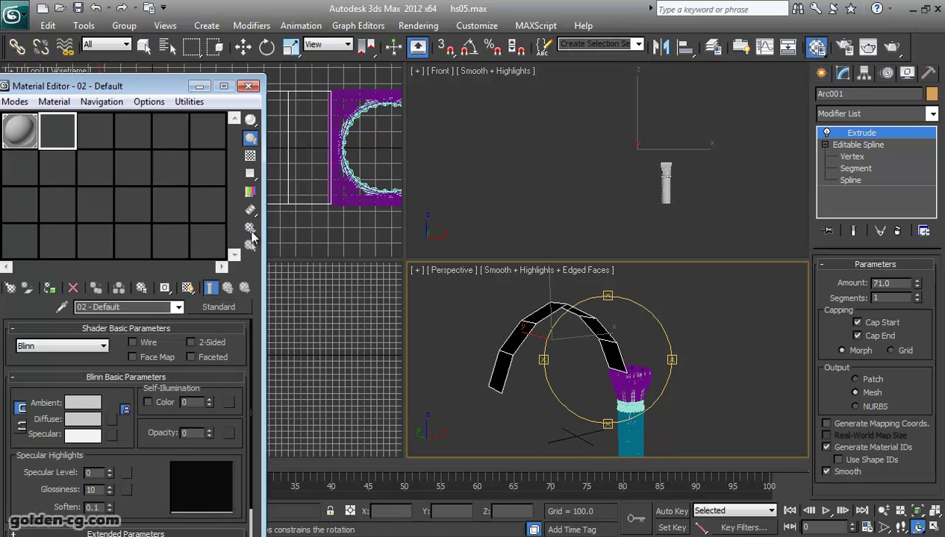
click(49, 289)
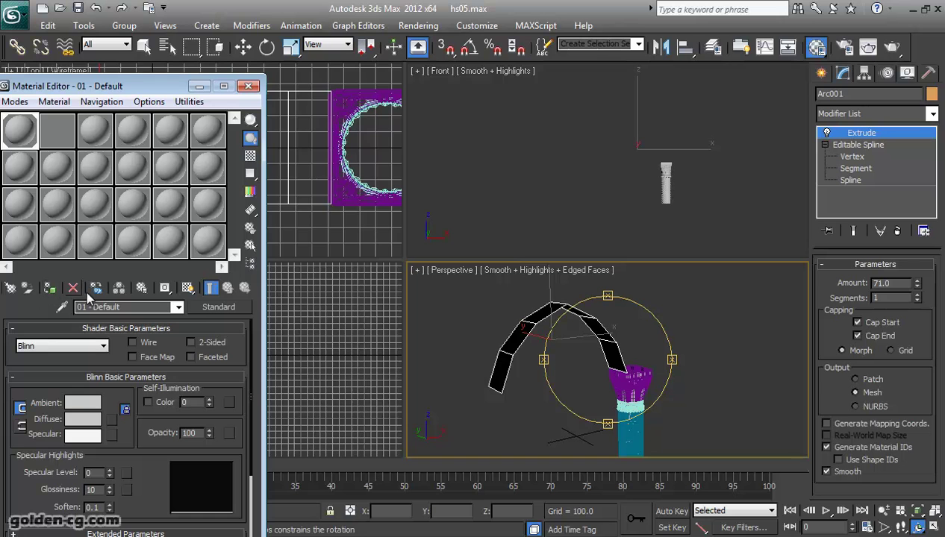
mouse_move(595, 363)
alt+middle_down()
mouse_move(456, 345)
mouse_move(447, 381)
alt+middle_up()
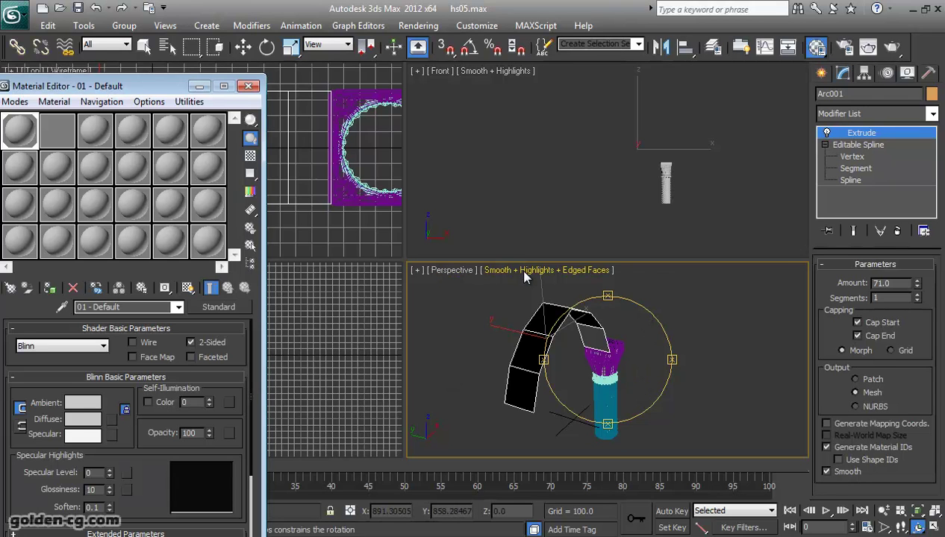
Switch the Perspective viewport to default two-light lighting
click(525, 273)
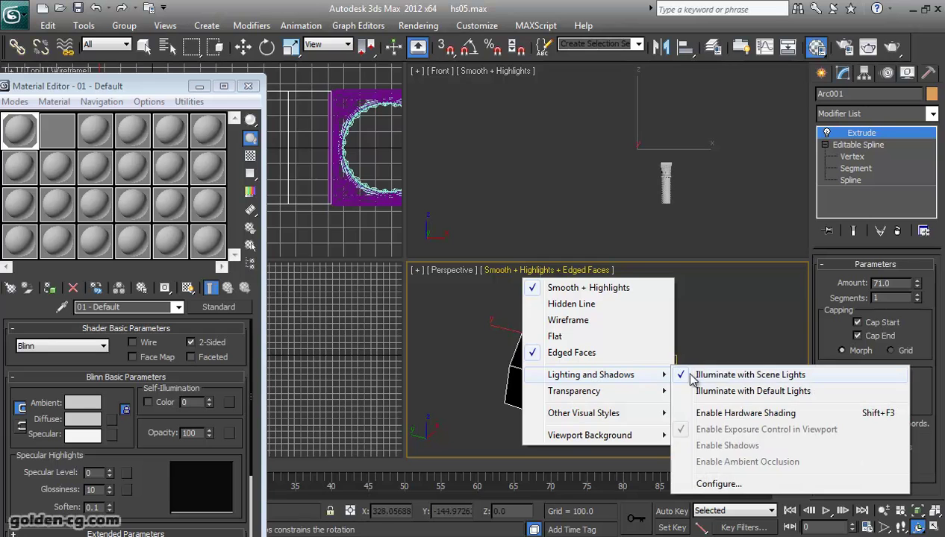
click(718, 484)
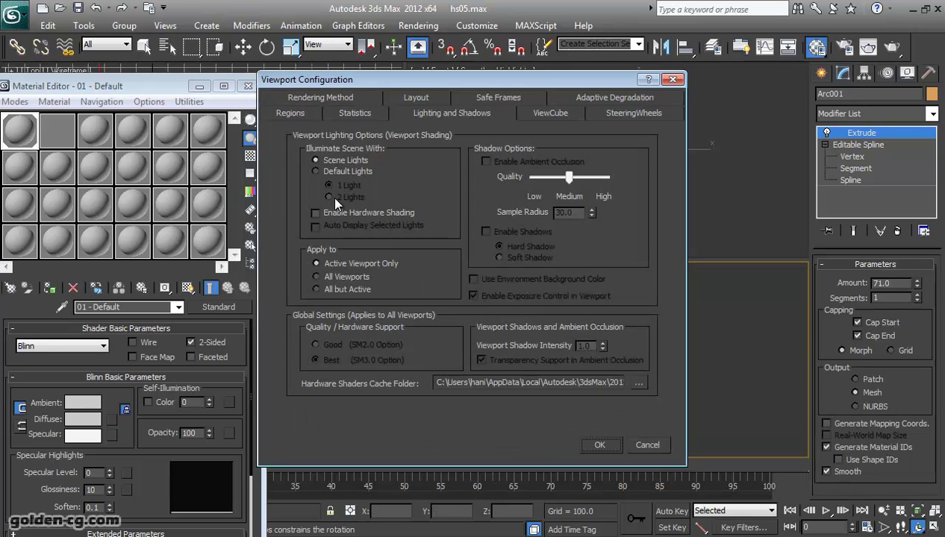
click(597, 445)
mouse_move(597, 418)
alt+middle_down()
mouse_move(590, 342)
mouse_move(560, 379)
mouse_move(465, 333)
mouse_move(555, 350)
mouse_move(573, 365)
alt+middle_up()
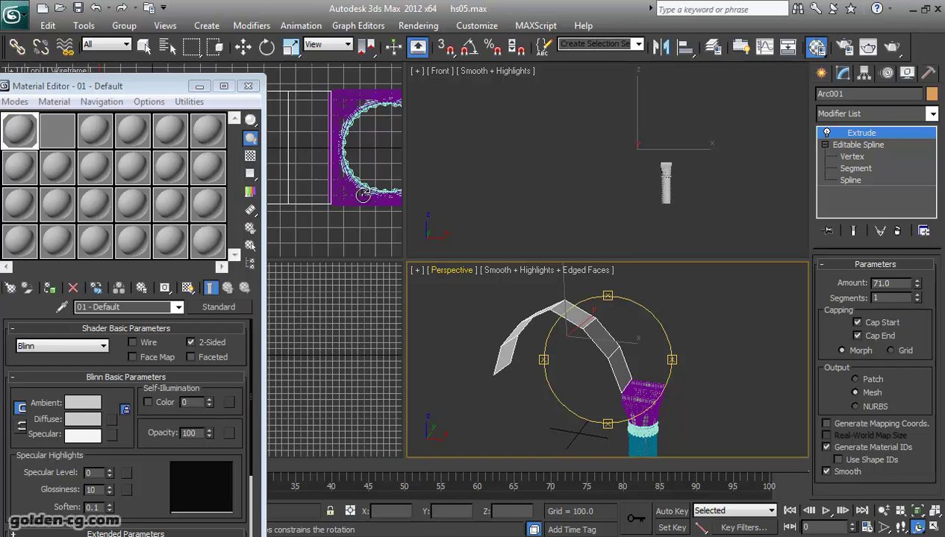
Frame the arch in the Top view and enable rotation with Angle Snap
click(199, 86)
scroll(253, 186, down, 3)
key(z)
click(268, 48)
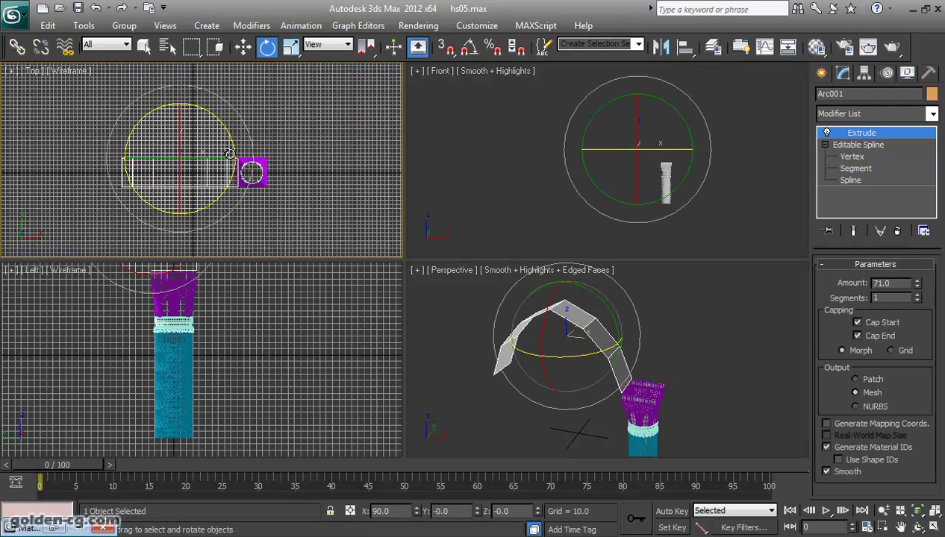
shift+drag(228, 130, 237, 173)
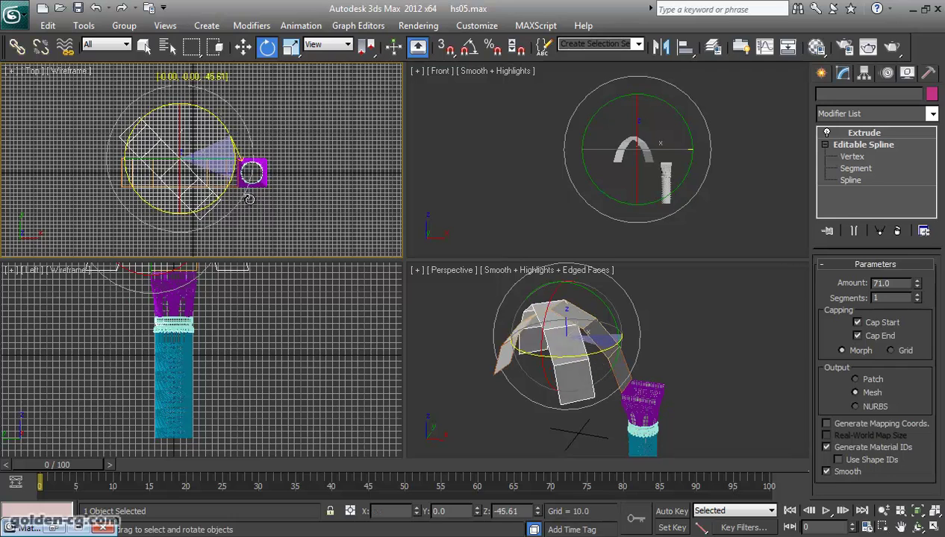
click(531, 339)
click(469, 47)
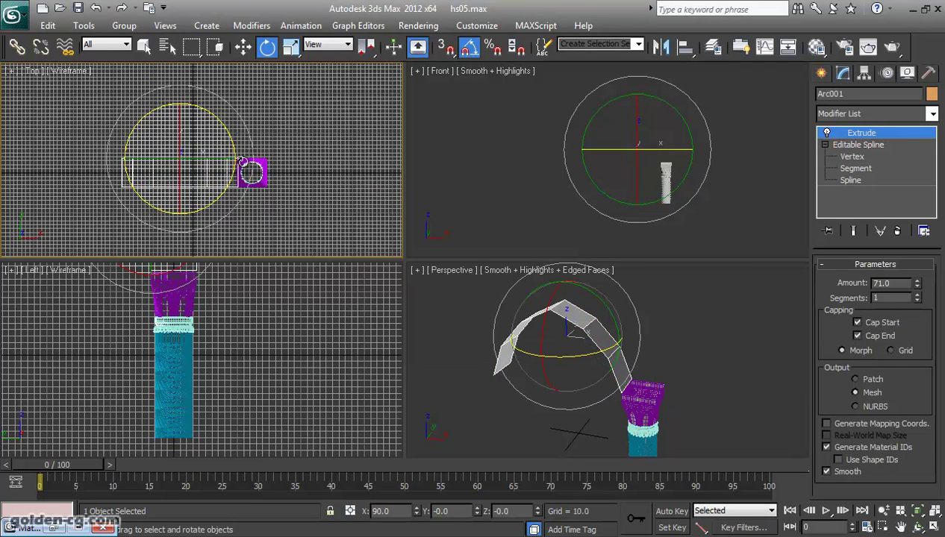
Create an instanced copy of the arch rotated 90°, moved above the column end
key(ctrl+z)
key(alt+w)
key(g)
middle_drag(311, 191, 285, 158)
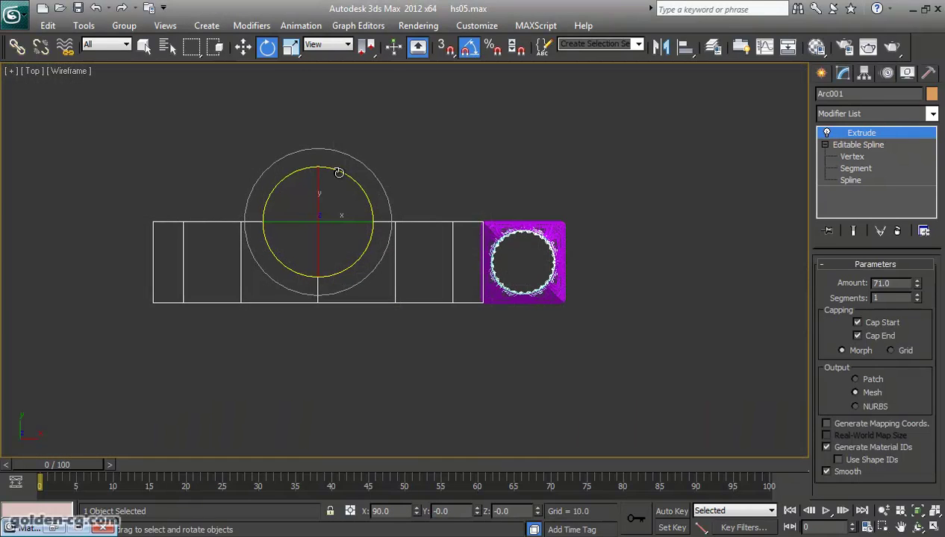
mouse_move(365, 163)
shift+mouse_down()
mouse_move(411, 217)
mouse_move(470, 159)
mouse_move(600, 71)
shift+mouse_up()
click(474, 338)
key(w)
middle_drag(538, 162, 483, 216)
drag(511, 136, 531, 92)
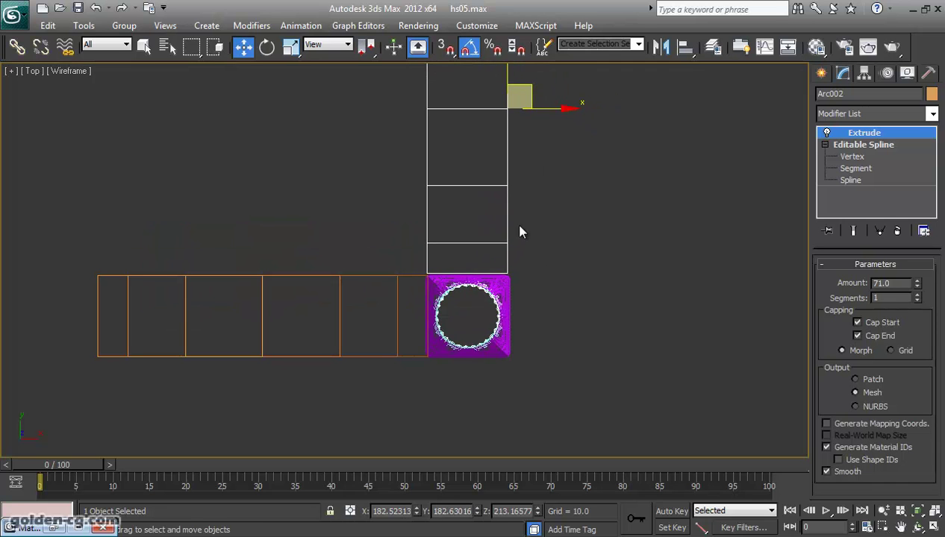
Hide the column group
click(493, 288)
right_click(487, 288)
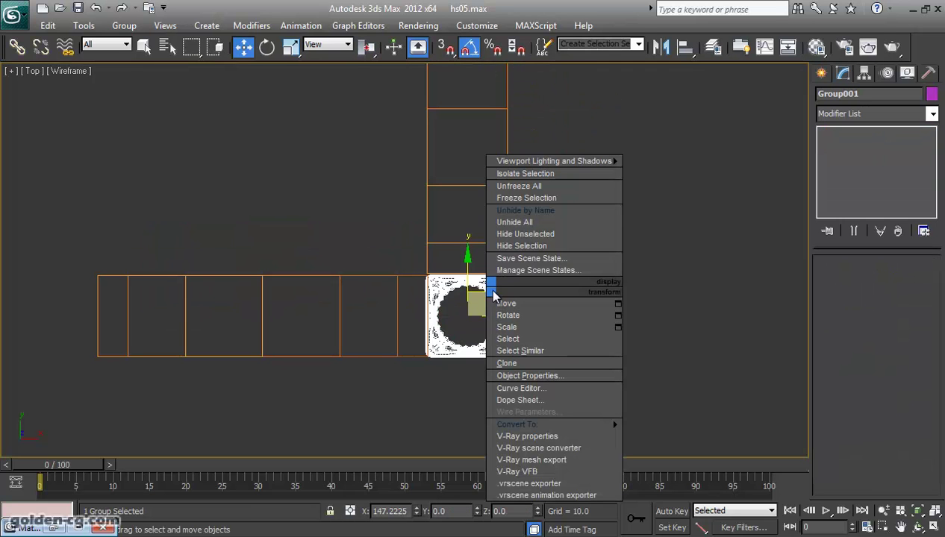
click(515, 246)
scroll(441, 289, up, 3)
scroll(451, 284, up, 2)
With 3D Snap on, snap the arch's corner onto the other arch, forming an L-corner
click(442, 258)
click(446, 47)
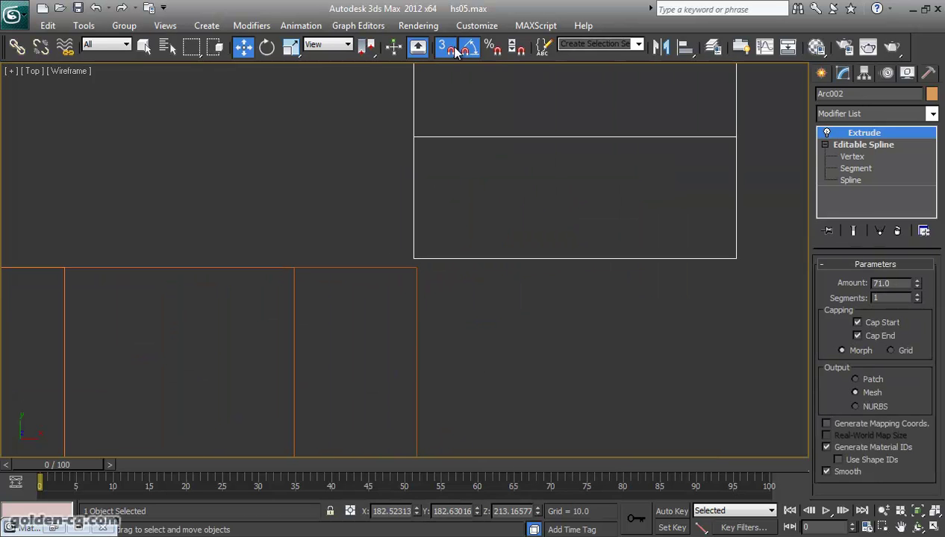
right_click(446, 47)
click(563, 178)
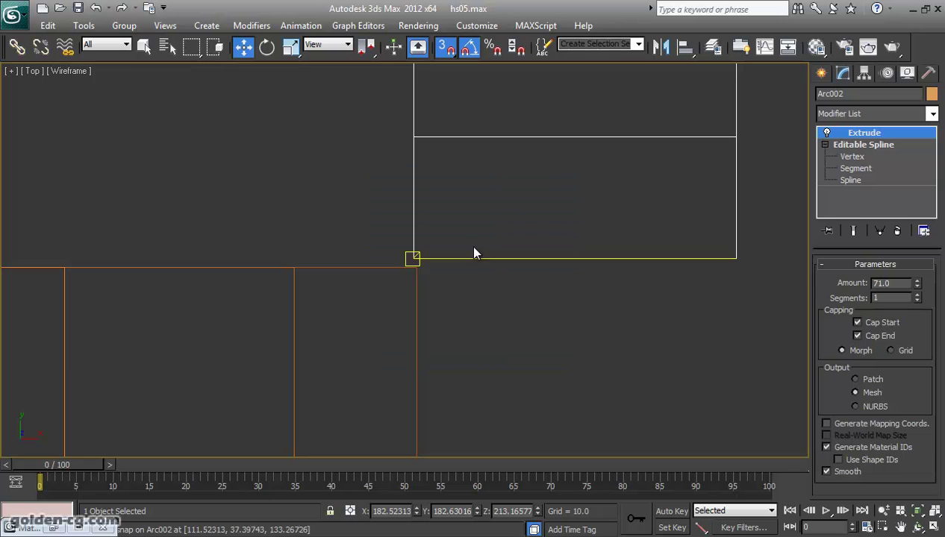
drag(414, 258, 416, 267)
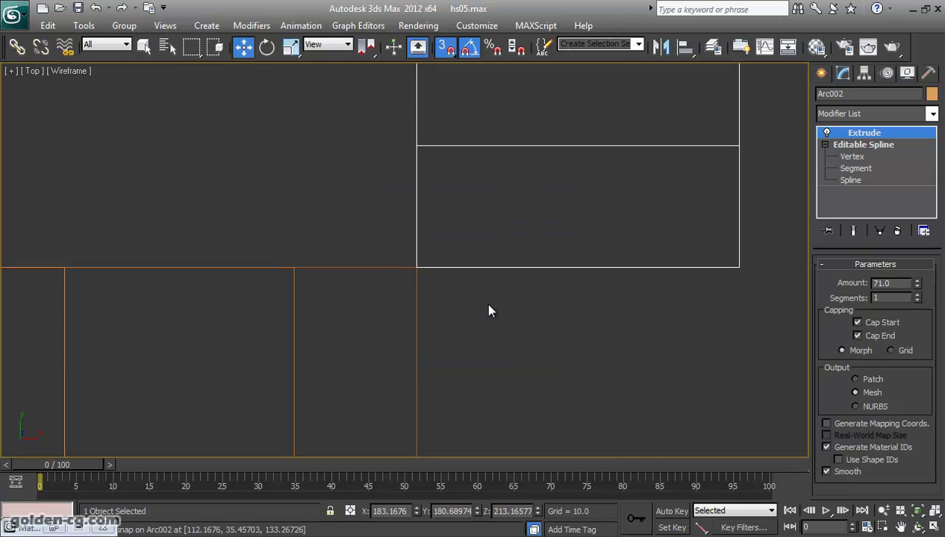
Check both arches in the Perspective view and turn 3D Snap off
scroll(342, 239, down, 2)
scroll(342, 239, down, 2)
click(452, 327)
drag(350, 342, 437, 258)
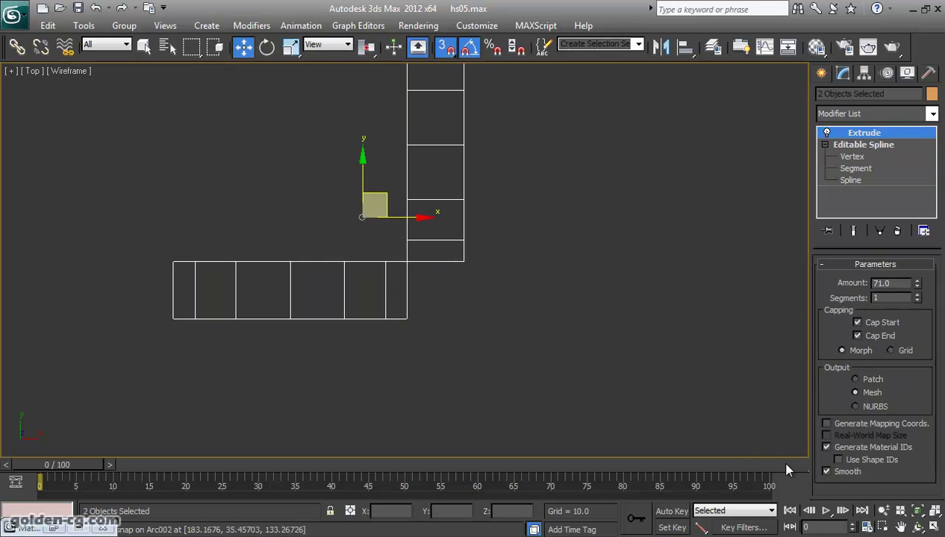
click(936, 529)
click(918, 528)
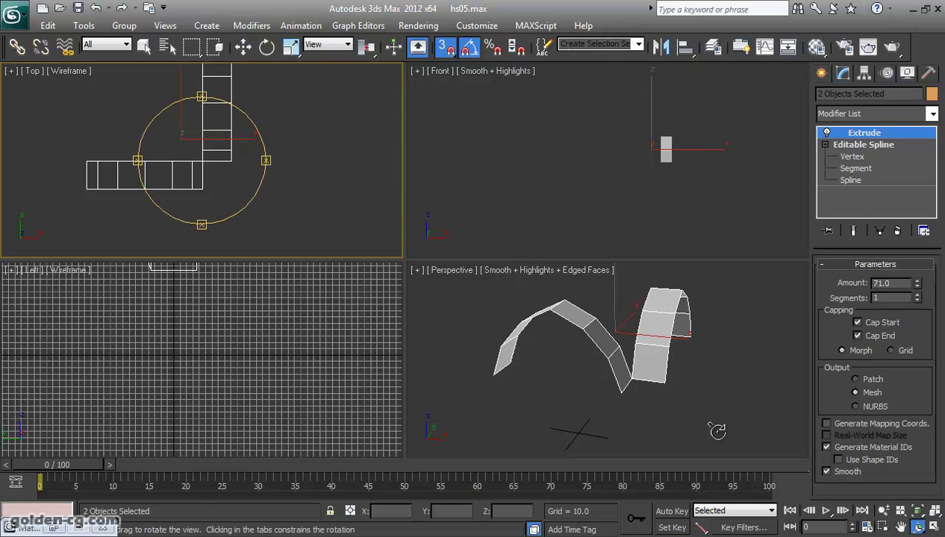
mouse_move(597, 393)
mouse_down()
mouse_move(535, 390)
mouse_move(598, 373)
mouse_up()
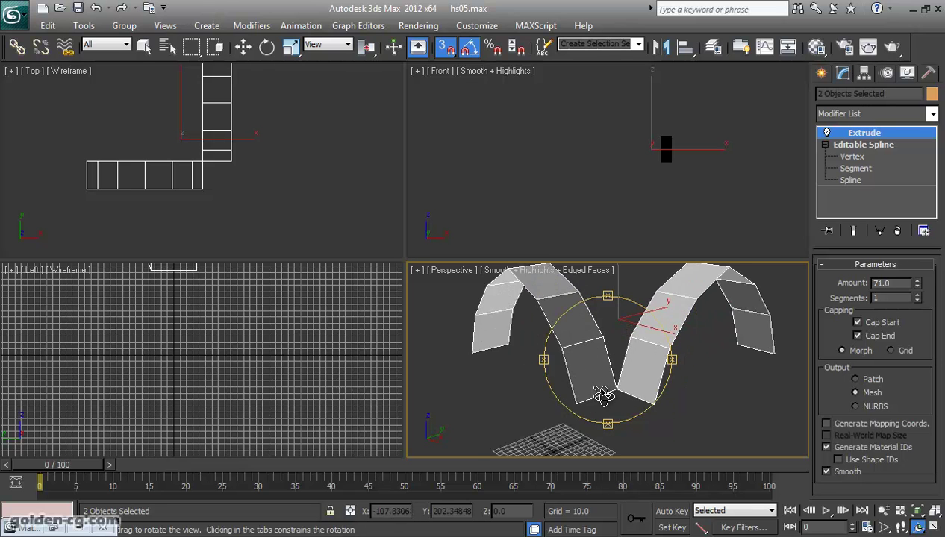
key(w)
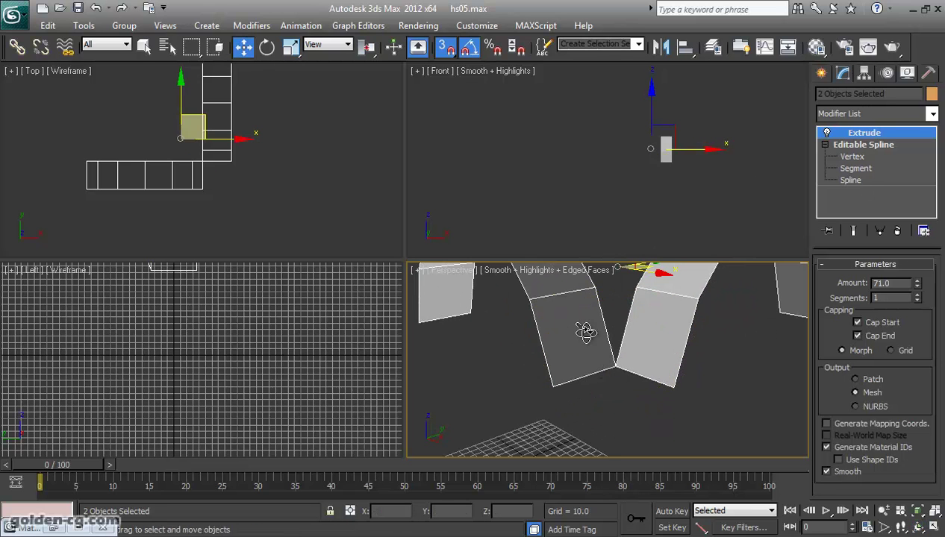
click(449, 51)
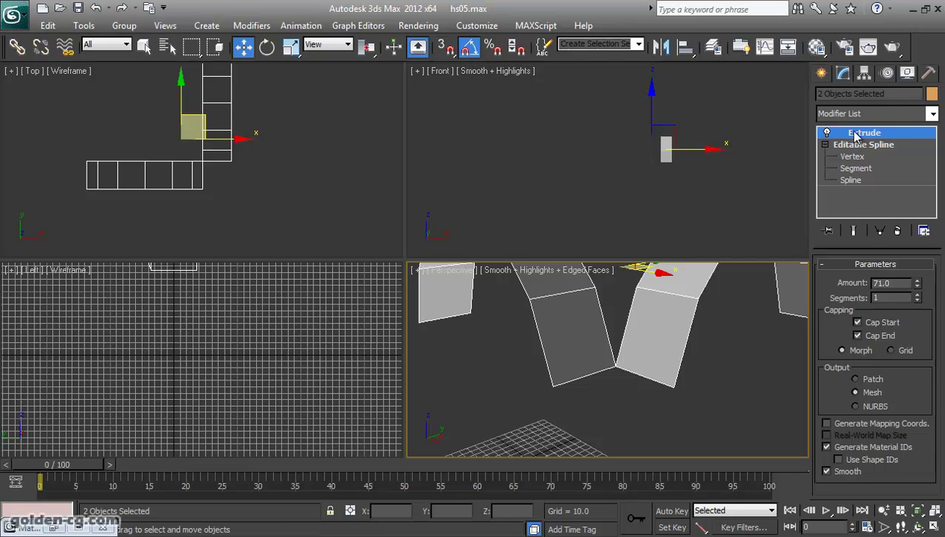
click(562, 310)
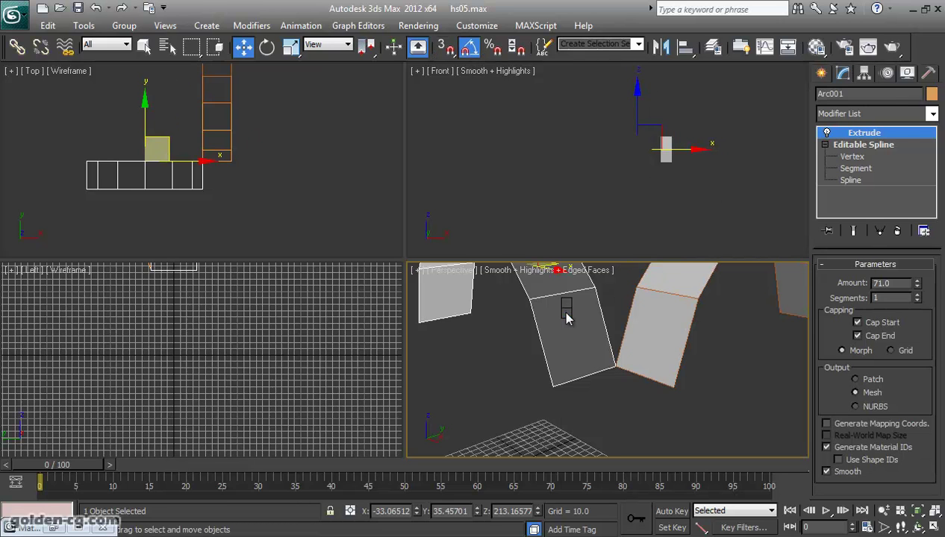
Convert Arc001 to an Editable Poly and attach the second arch strip
right_click(563, 312)
click(751, 458)
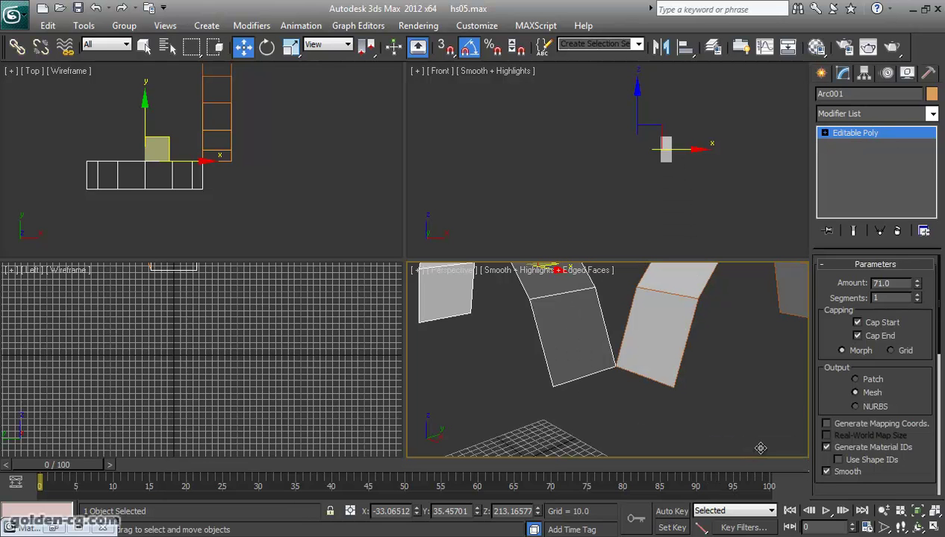
drag(827, 362, 833, 302)
scroll(833, 302, down, 1)
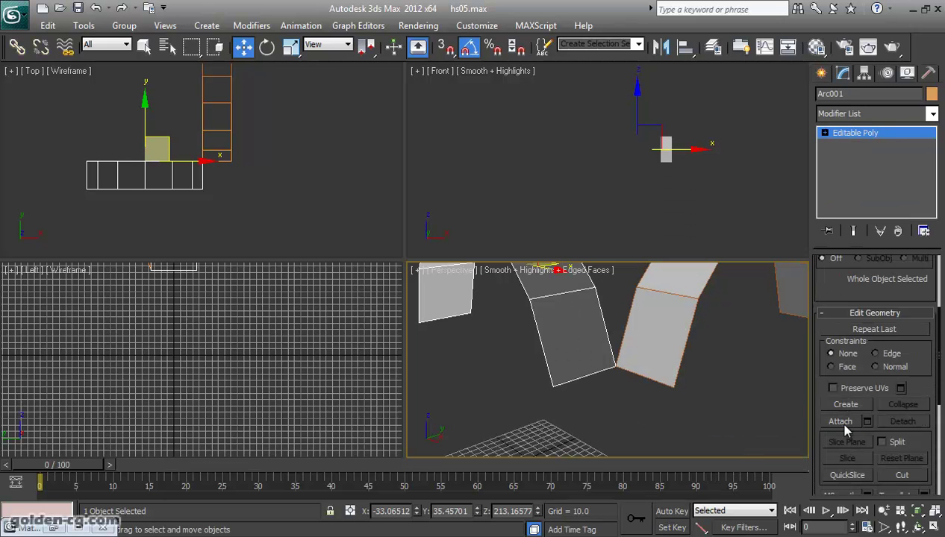
click(840, 423)
click(825, 133)
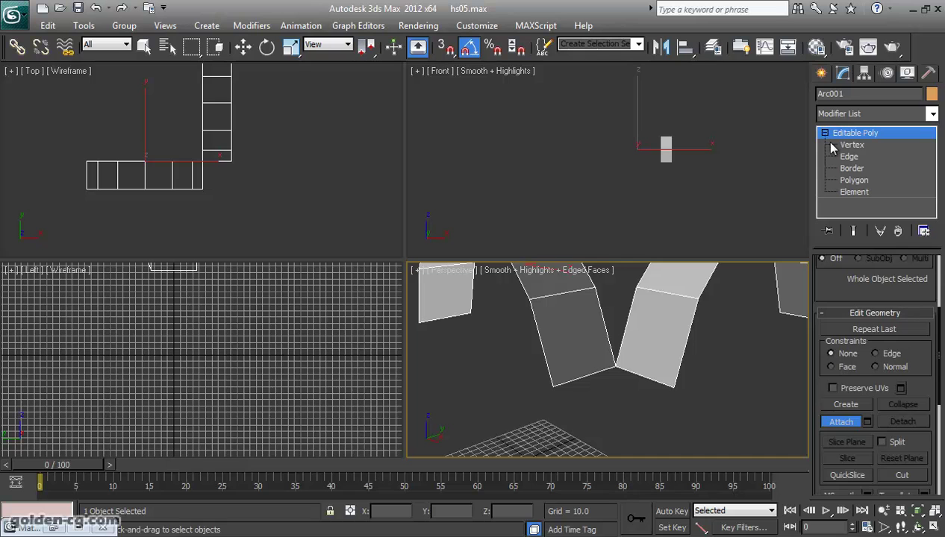
Weld the two touching vertices at the bottom of the V
click(851, 145)
drag(593, 365, 626, 401)
key(w)
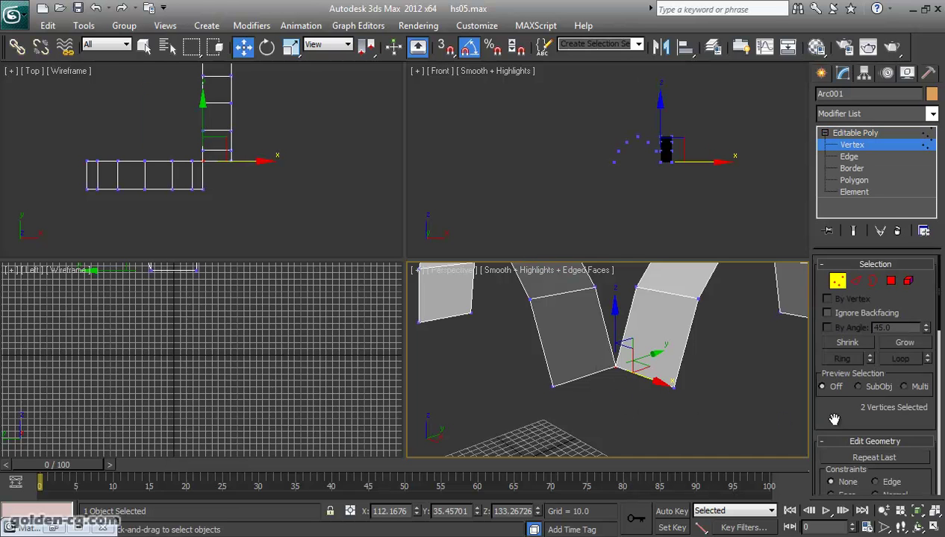
scroll(835, 420, down, 5)
scroll(918, 393, down, 2)
scroll(908, 416, down, 2)
scroll(907, 417, down, 2)
scroll(881, 419, down, 2)
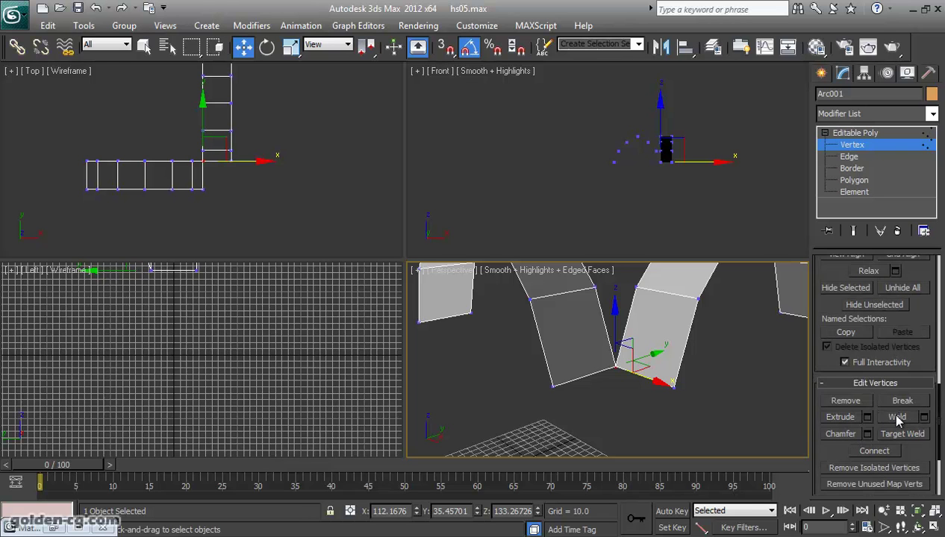
click(898, 418)
click(717, 418)
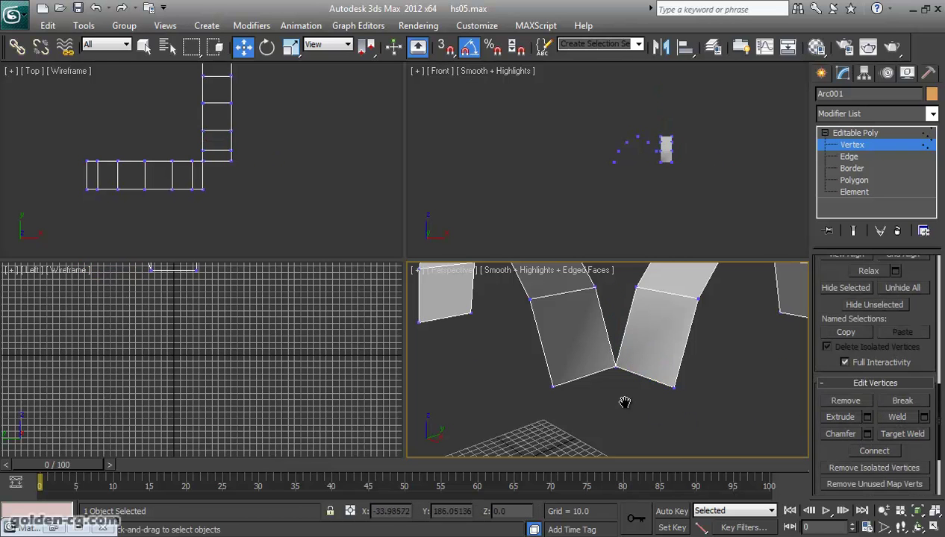
key(z)
click(851, 157)
Select the inner edges of both arches, including the two edges at the V's bottom
click(623, 373)
ctrl+click(634, 374)
ctrl+click(663, 332)
ctrl+click(601, 319)
ctrl+click(576, 288)
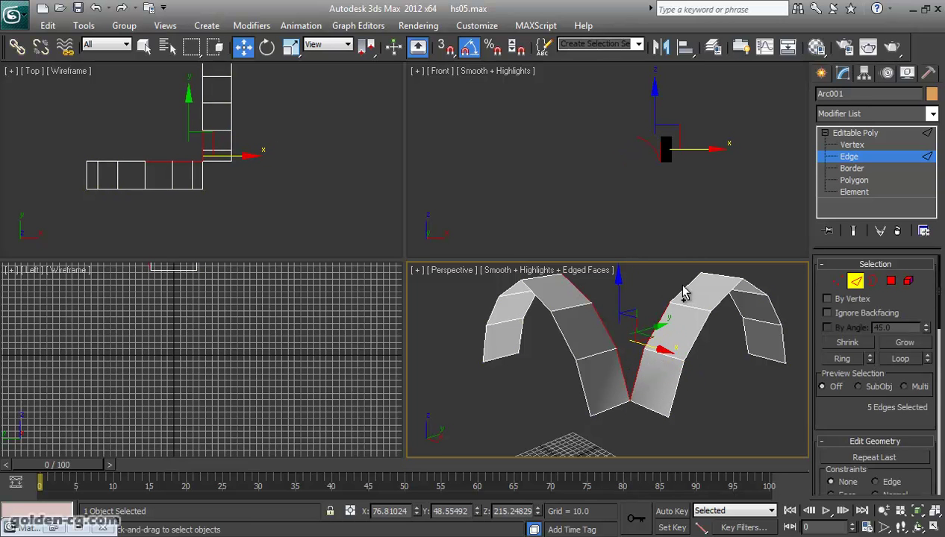
ctrl+click(681, 293)
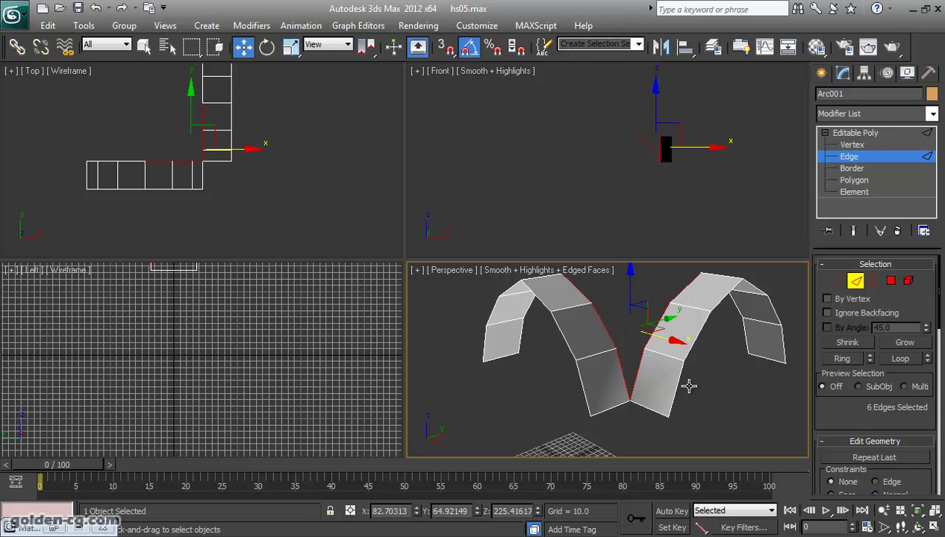
Bridge the two selected edge loops with a 4-segment surface
drag(881, 432, 868, 343)
scroll(929, 444, down, 4)
scroll(915, 447, down, 4)
scroll(903, 452, down, 3)
scroll(903, 448, down, 5)
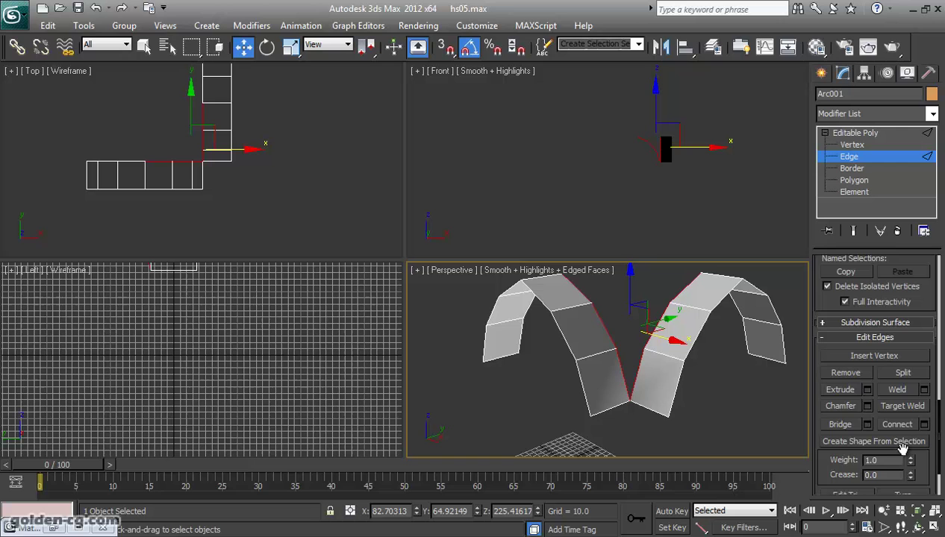
click(867, 425)
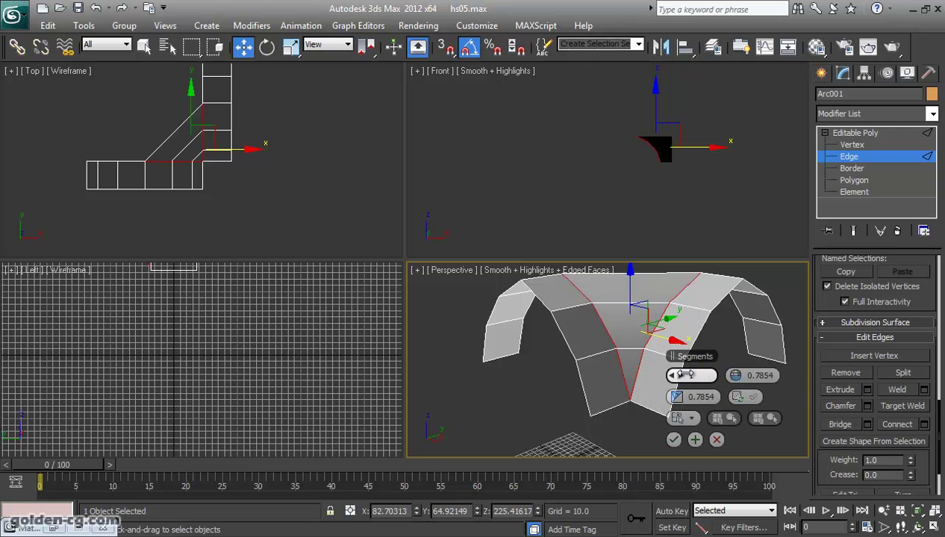
drag(684, 375, 623, 284)
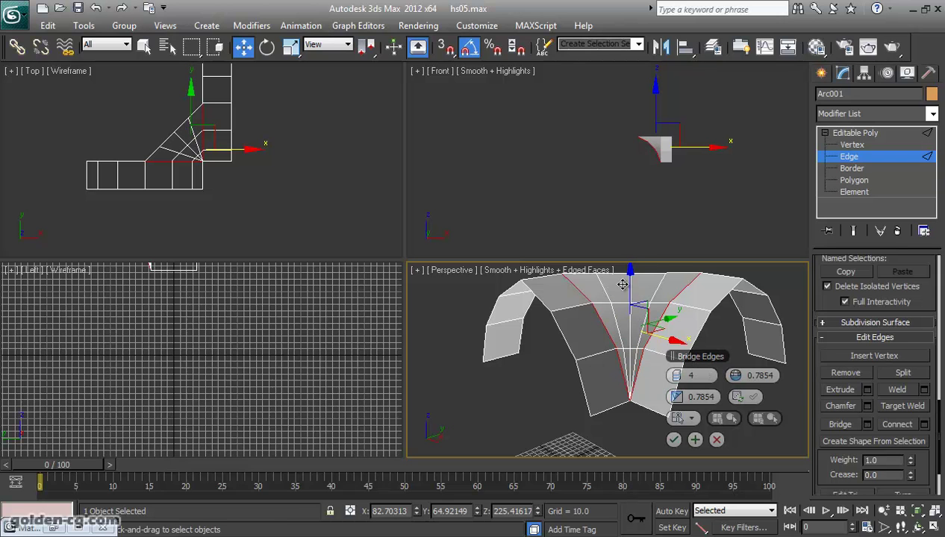
click(674, 441)
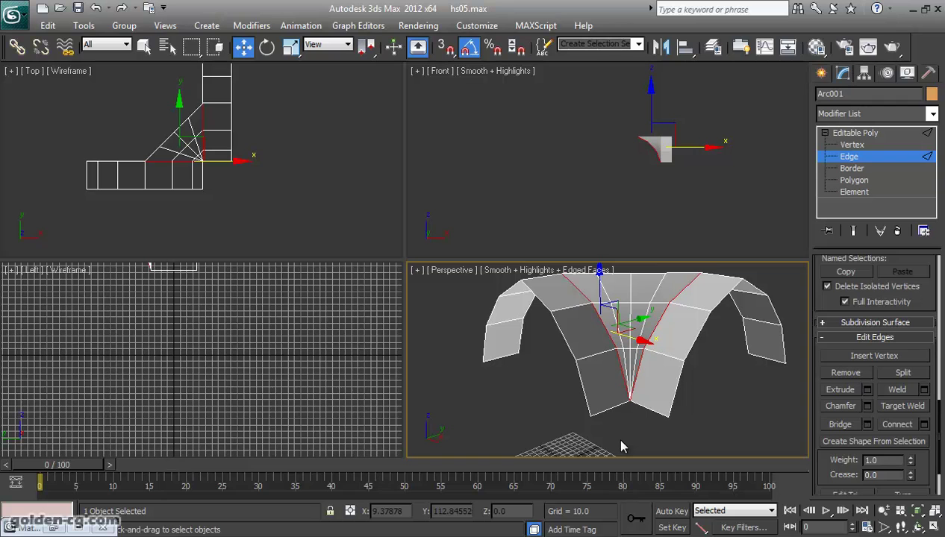
Clear the edge selection, recentre the views, and return to the whole Editable Poly object
click(539, 371)
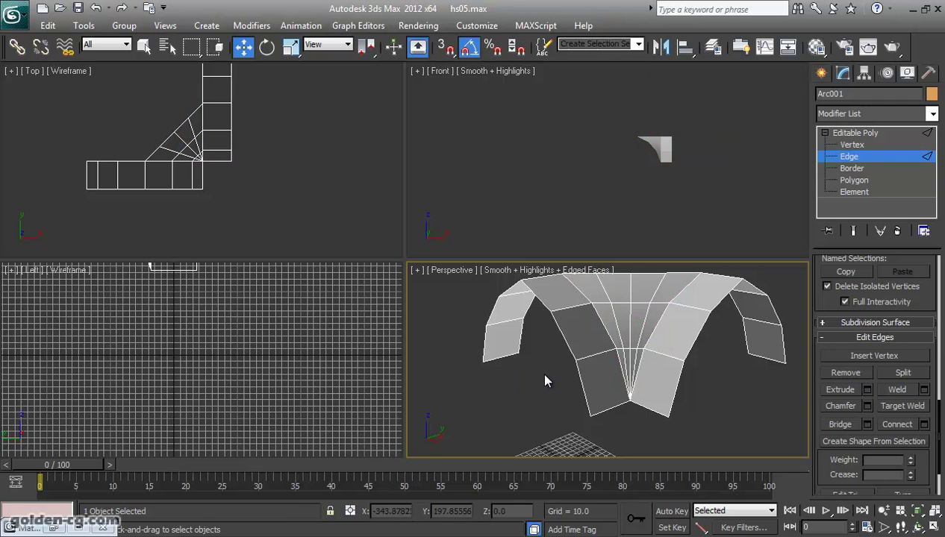
middle_drag(539, 371, 542, 403)
middle_drag(265, 172, 288, 210)
click(227, 192)
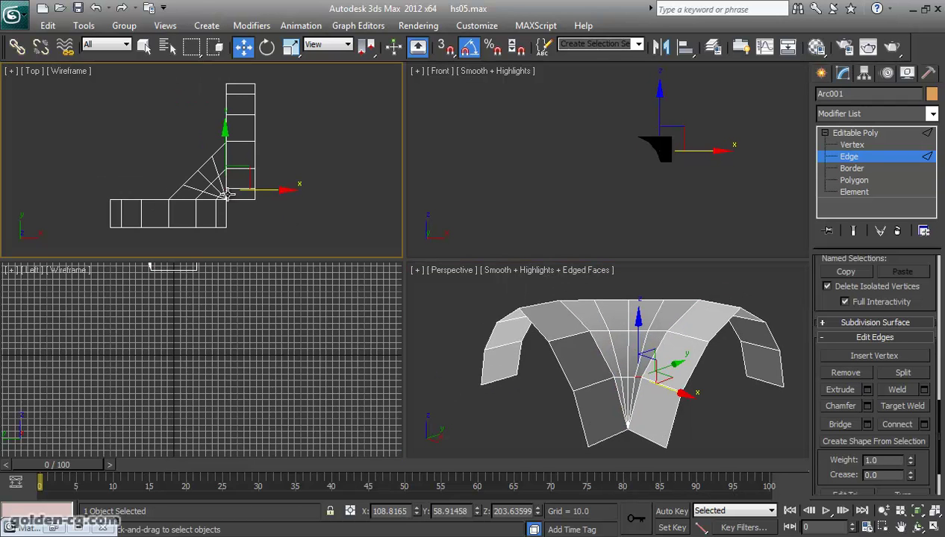
click(851, 133)
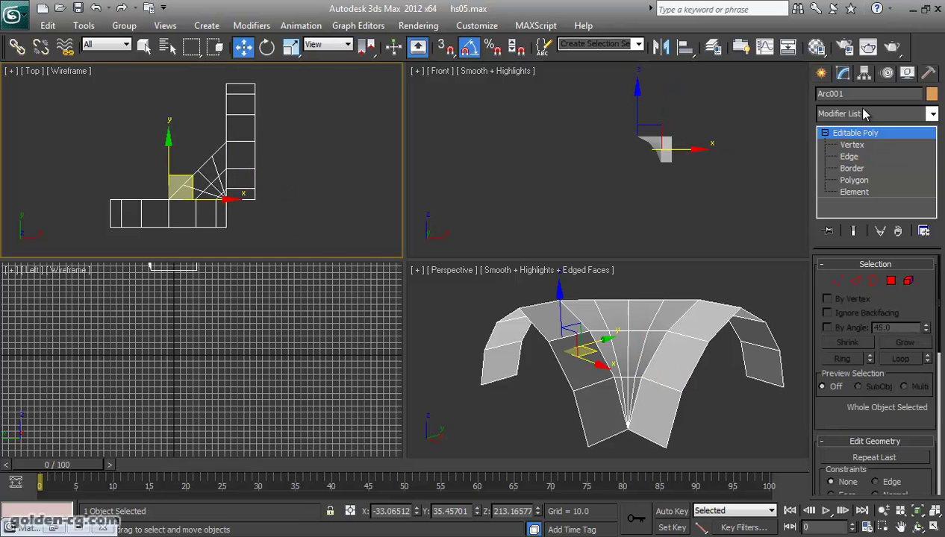
Add a Symmetry modifier to mirror the vault corner across X
click(864, 114)
scroll(863, 116, down, 5)
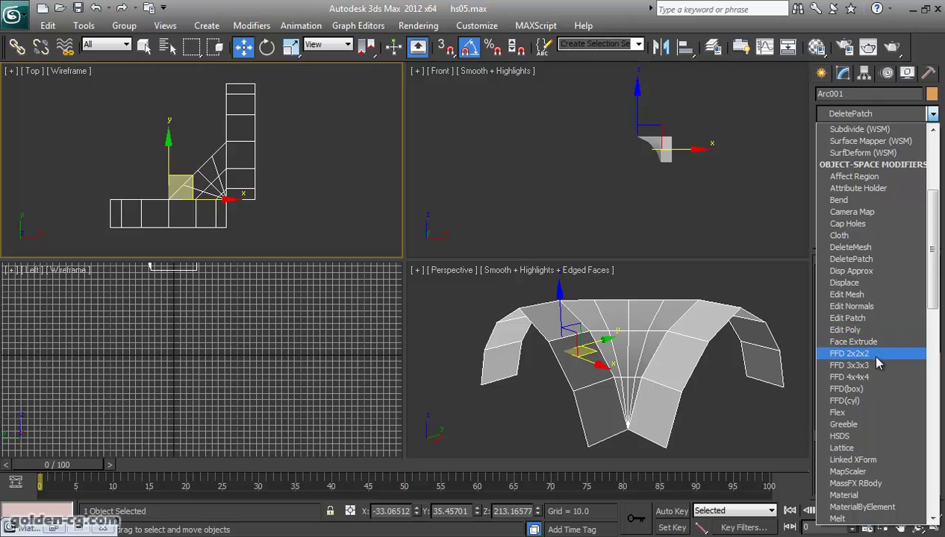
key(s)
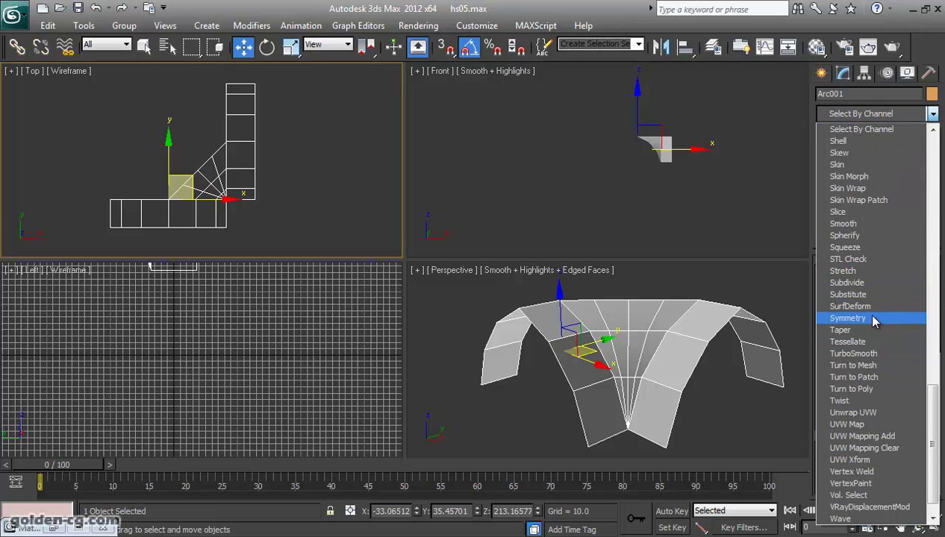
click(862, 314)
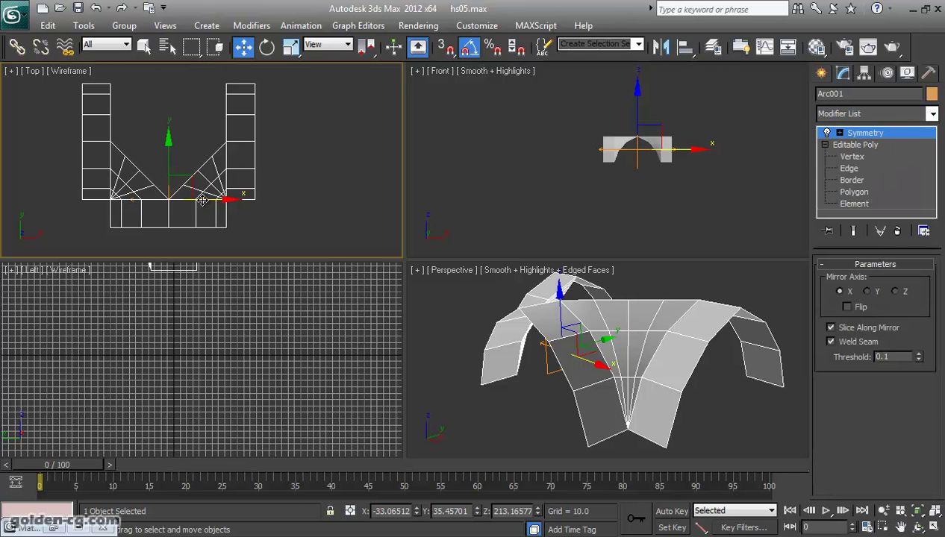
Orbit the perspective view down onto the mirrored model and zoom the Top view to fit it
scroll(224, 180, up, 3)
scroll(231, 157, up, 3)
scroll(239, 187, up, 3)
scroll(203, 129, up, 2)
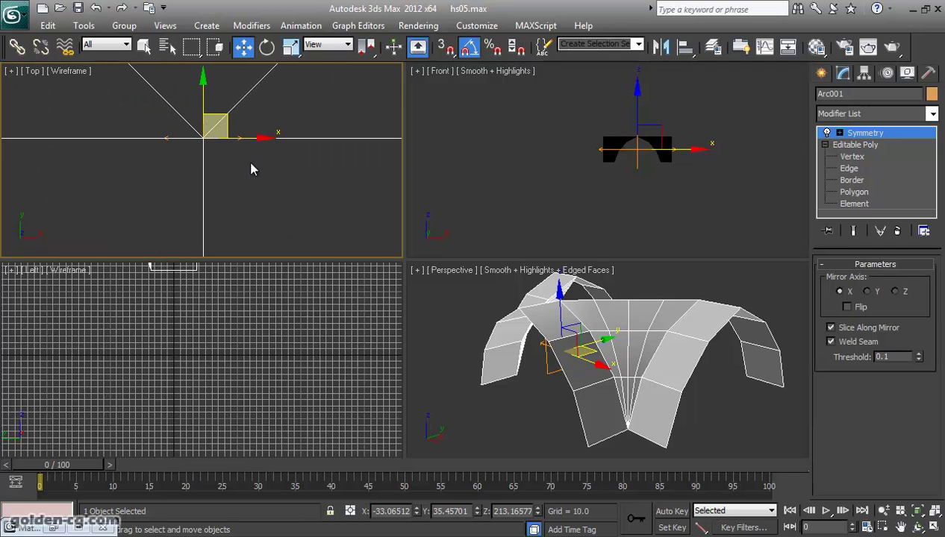
click(918, 527)
mouse_move(627, 373)
mouse_down()
mouse_move(615, 398)
mouse_move(684, 355)
mouse_up()
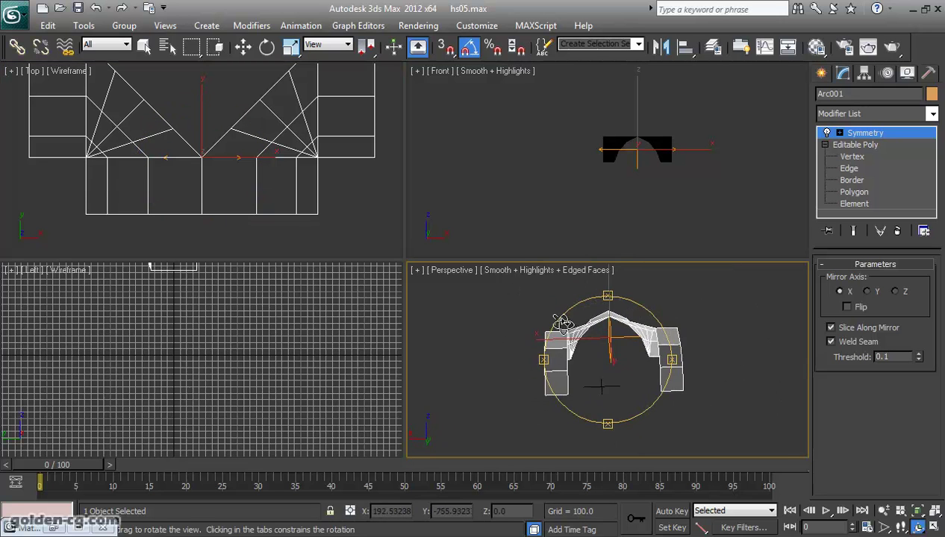
click(228, 194)
key(z)
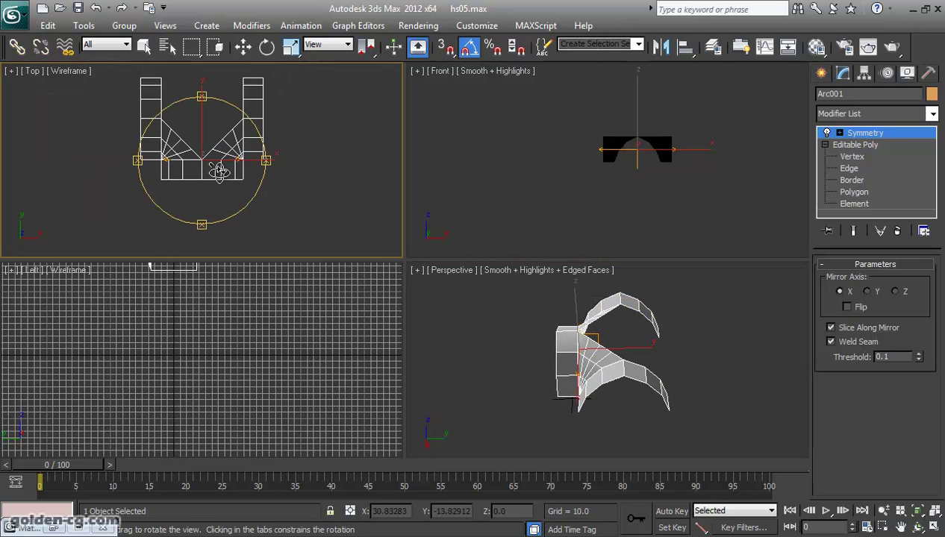
click(860, 113)
key(s)
key(s)
key(s)
key(s)
Add a second Symmetry modifier and move its mirror plane up along Y
click(859, 318)
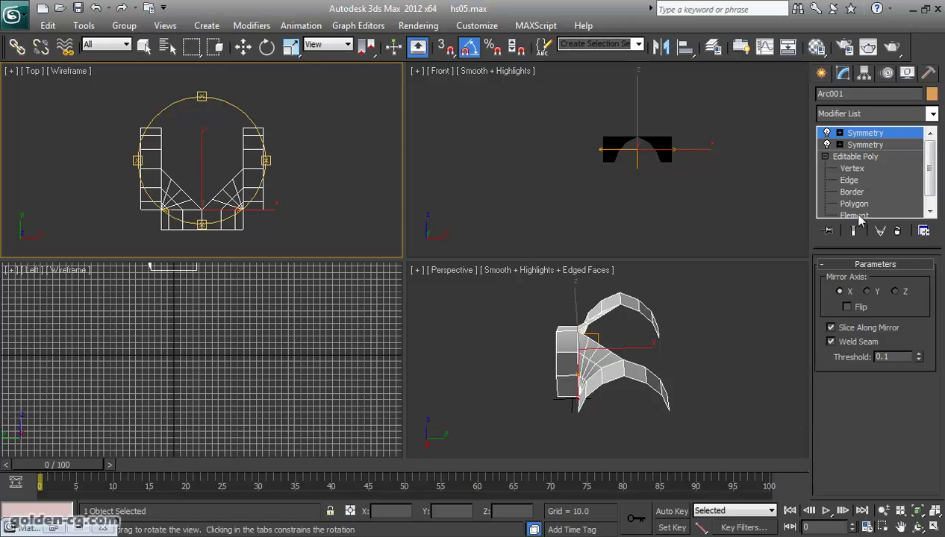
click(840, 133)
click(865, 145)
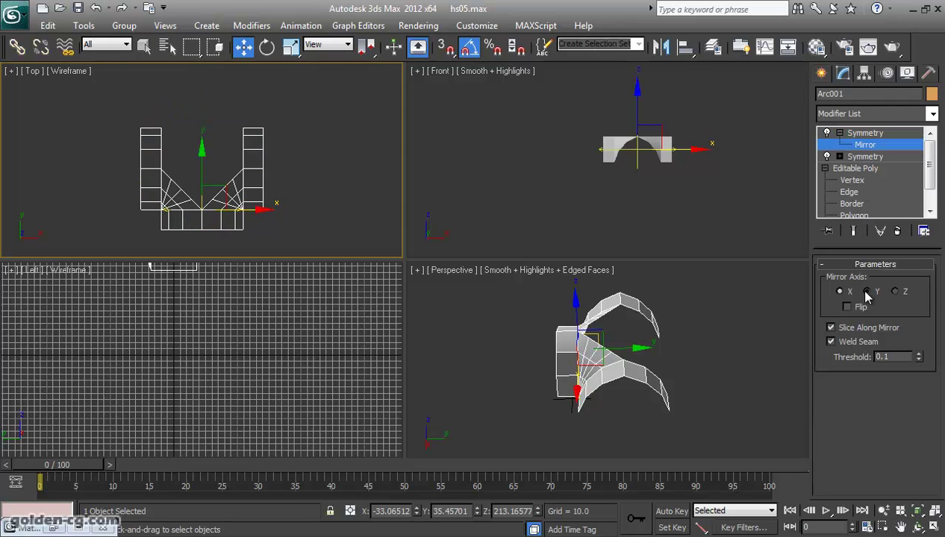
click(867, 292)
drag(212, 164, 211, 104)
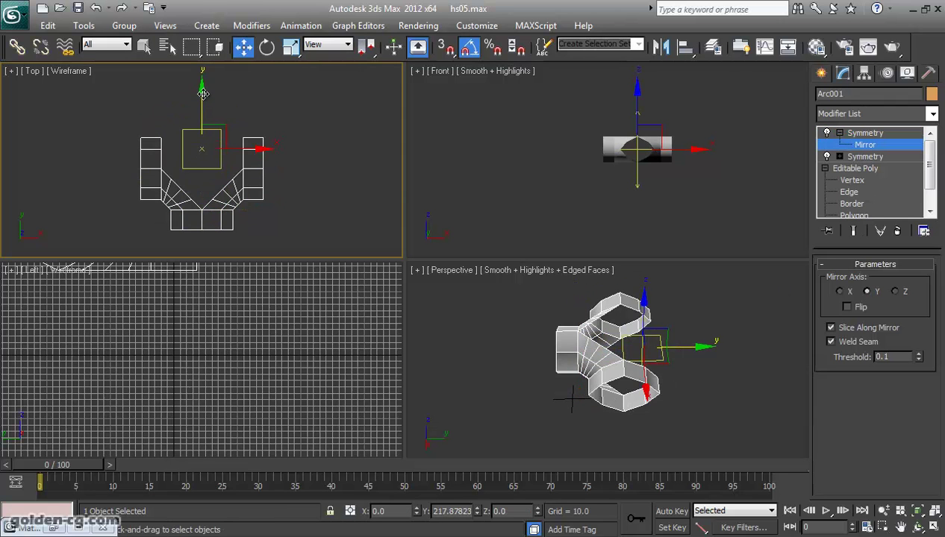
Rotate the second mirror plane 90 degrees and shift it along Y to place the second bay
click(840, 292)
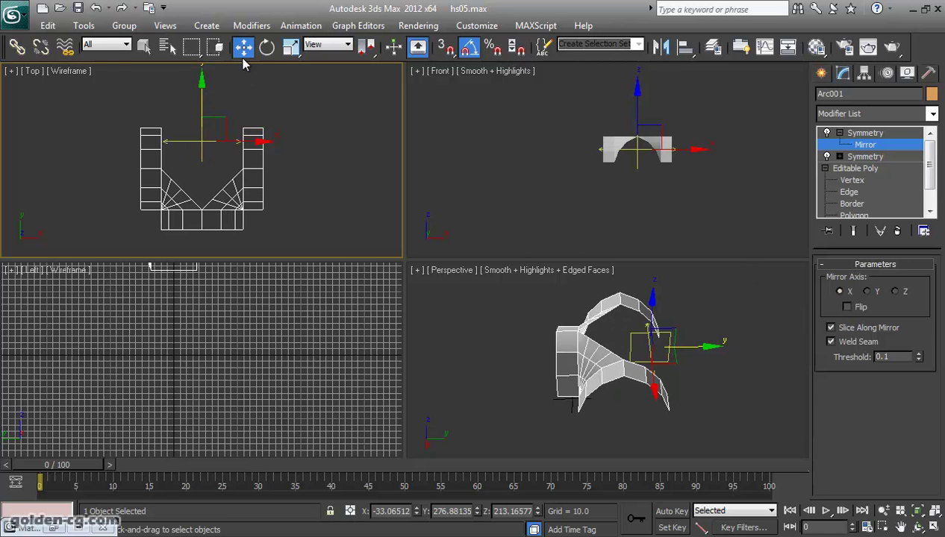
key(e)
drag(246, 111, 263, 133)
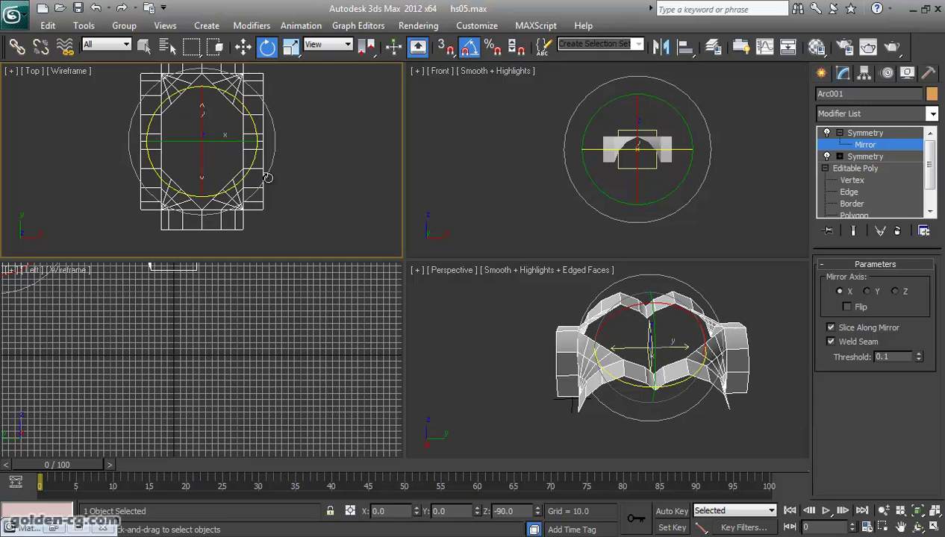
click(243, 47)
drag(202, 94, 203, 113)
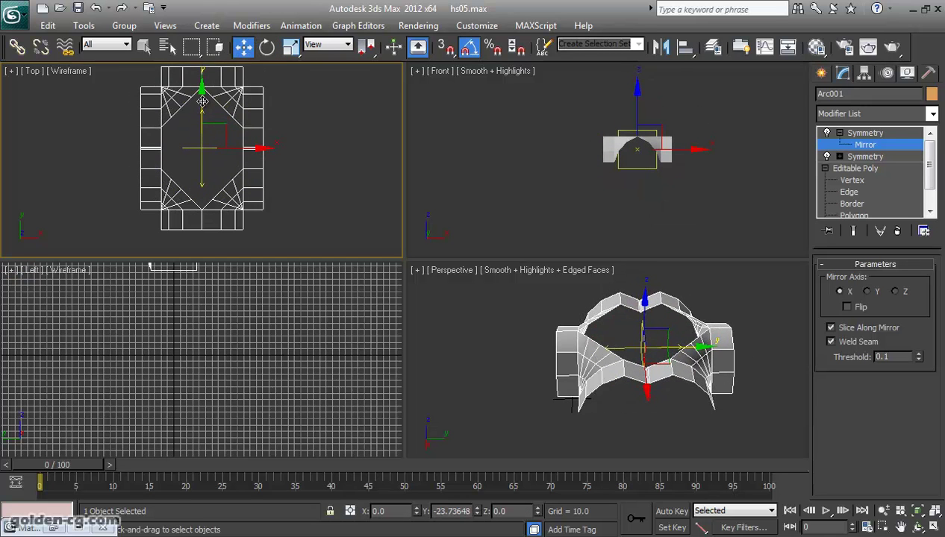
Slide the mirror plane further down along Y, nudging it while framing the seam
drag(203, 113, 202, 121)
scroll(179, 179, up, 2)
scroll(207, 200, up, 4)
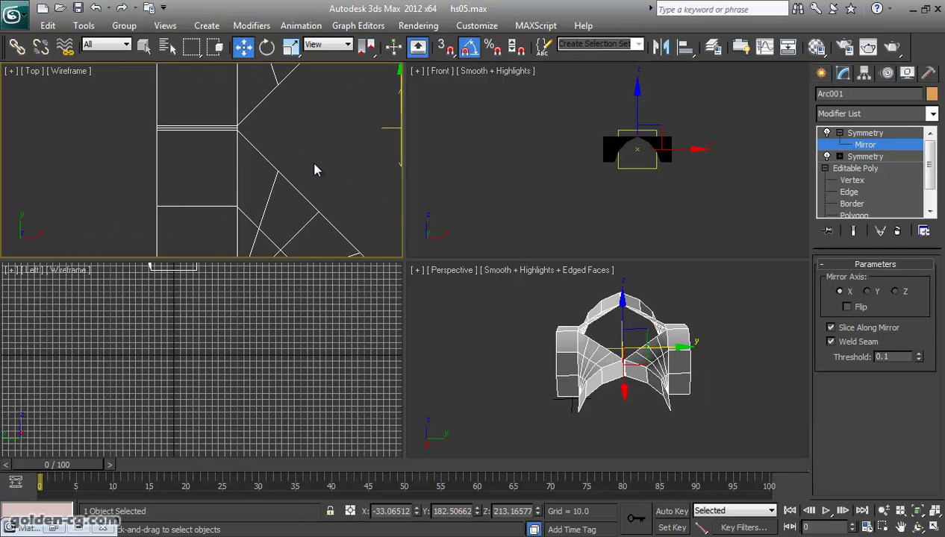
scroll(312, 169, up, 3)
drag(361, 155, 361, 158)
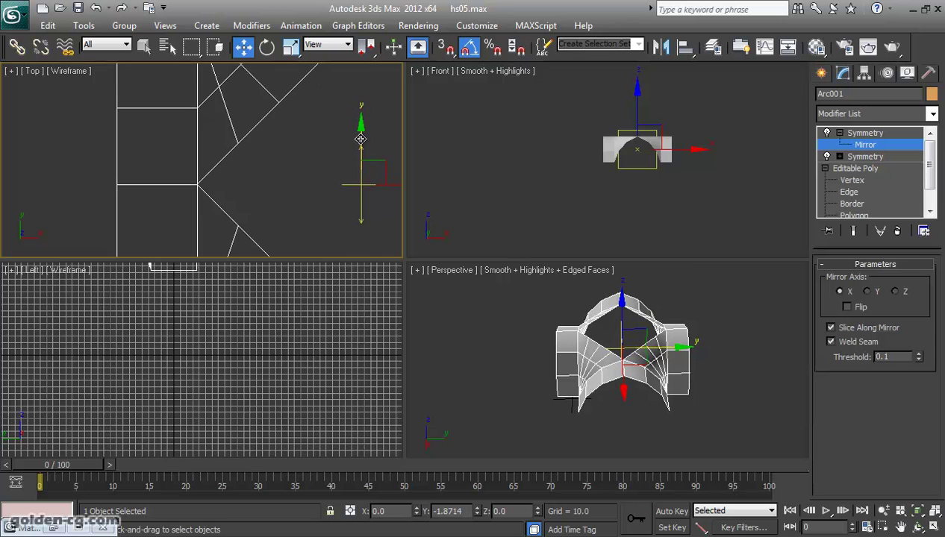
scroll(198, 206, up, 3)
mouse_move(198, 205)
middle_down()
mouse_move(226, 157)
mouse_move(281, 176)
middle_up()
scroll(309, 183, down, 2)
scroll(309, 184, down, 2)
scroll(310, 184, down, 2)
middle_drag(333, 162, 292, 174)
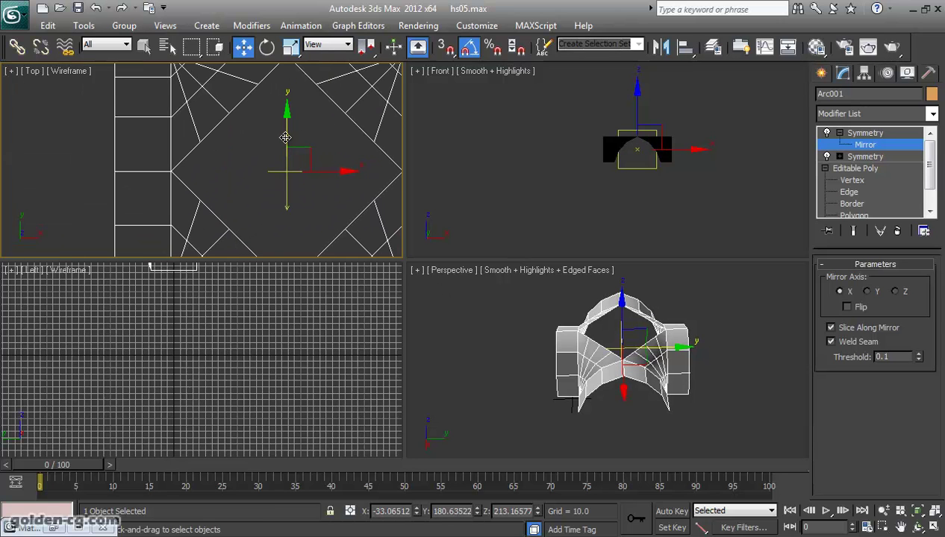
drag(285, 137, 285, 140)
scroll(179, 217, up, 4)
mouse_move(179, 217)
middle_down()
mouse_move(249, 204)
mouse_move(248, 217)
mouse_move(217, 205)
middle_up()
In the maximized Top view, fine-tune the mirror plane to Y 35.457 so the halves meet
key(alt+w)
scroll(239, 216, down, 2)
scroll(348, 264, down, 2)
scroll(276, 273, down, 1)
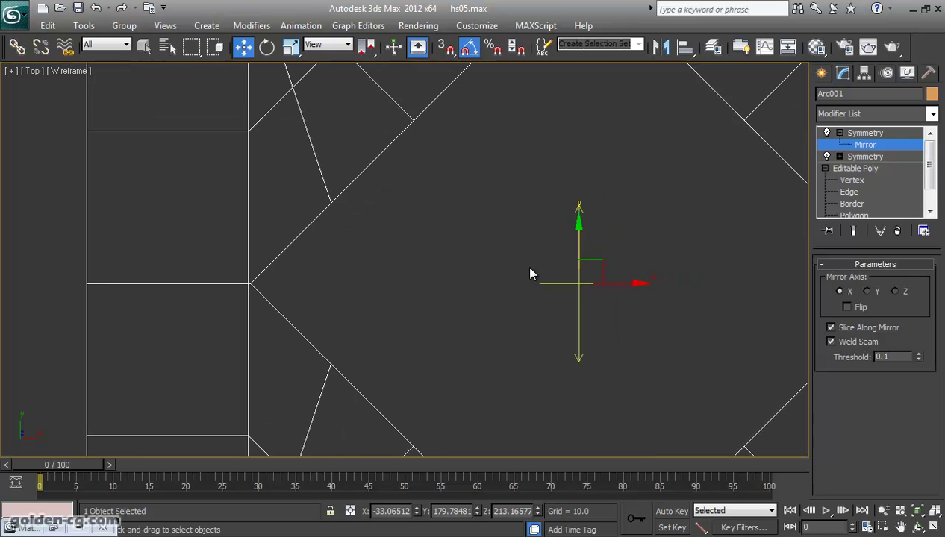
drag(579, 233, 579, 231)
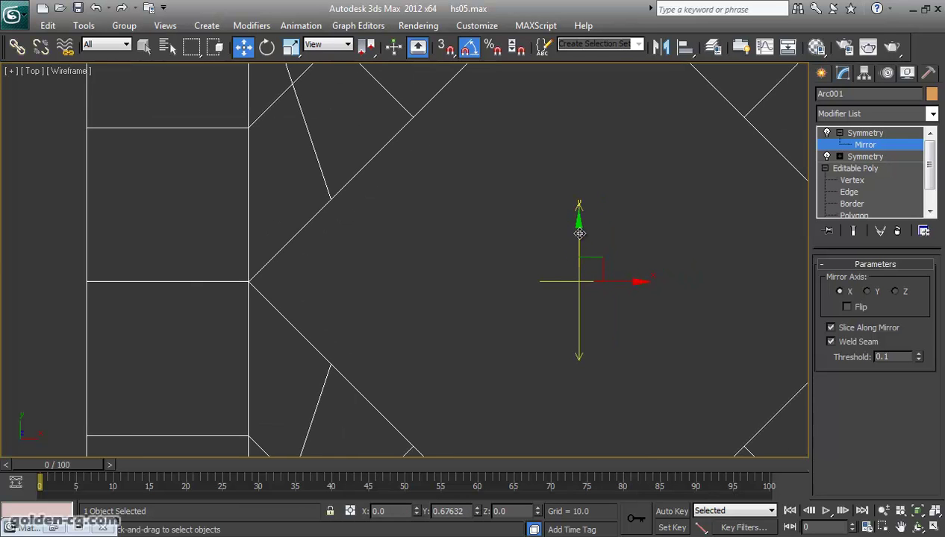
scroll(261, 258, up, 3)
middle_drag(261, 258, 534, 209)
middle_drag(196, 234, 349, 248)
scroll(445, 238, down, 1)
scroll(462, 248, down, 2)
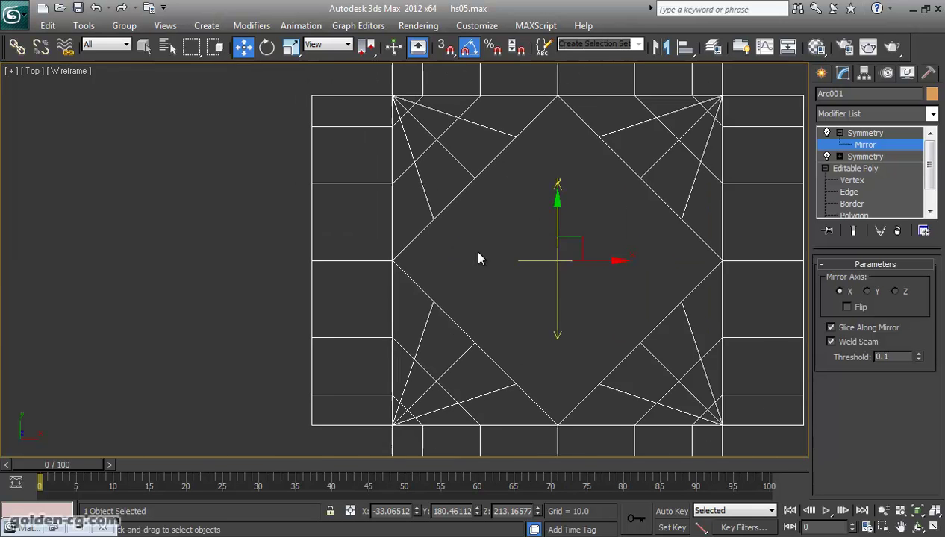
middle_drag(462, 248, 418, 259)
drag(550, 223, 554, 223)
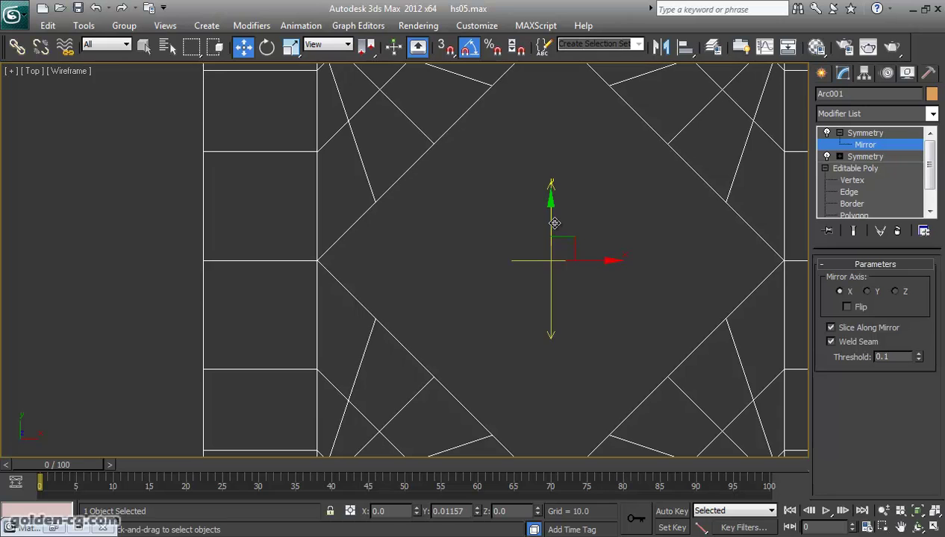
drag(555, 223, 556, 223)
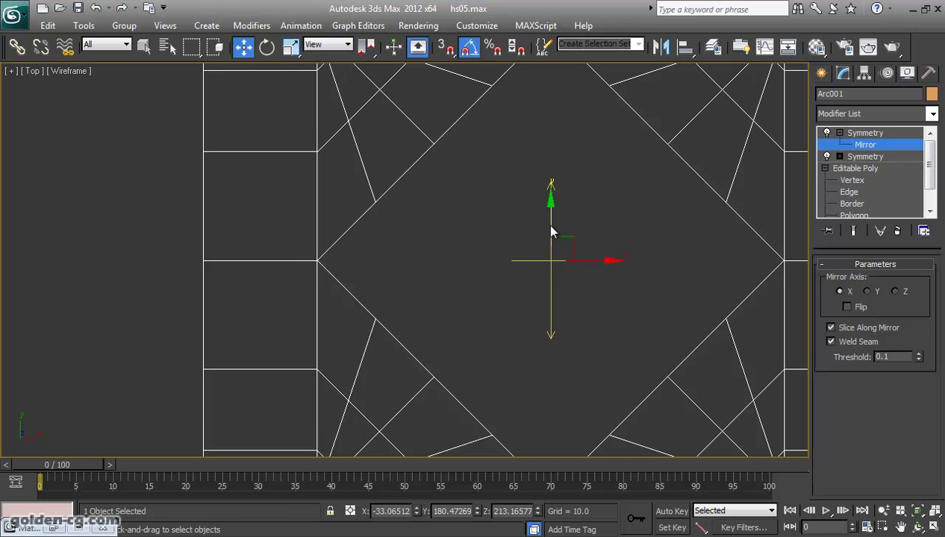
Exit the Symmetry modifier's Mirror sub-object level
click(860, 133)
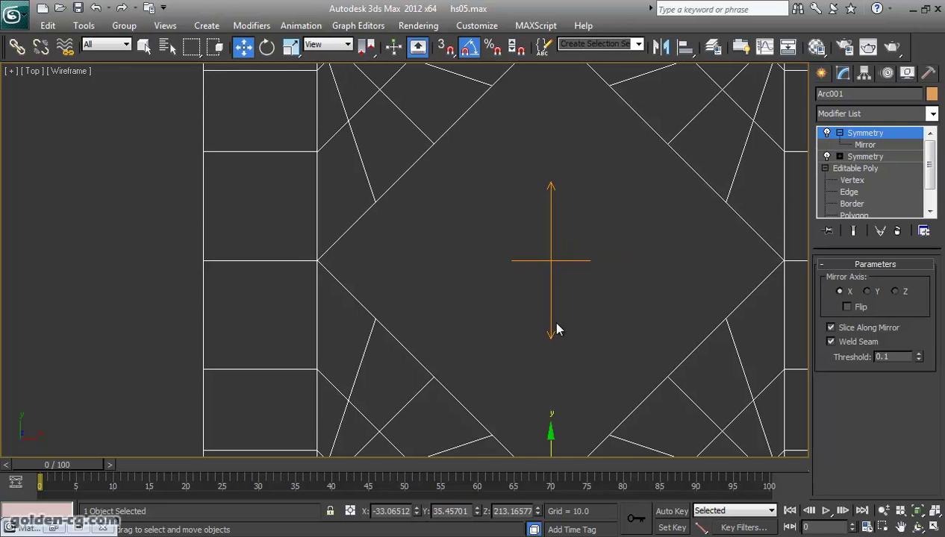
scroll(179, 307, down, 2)
scroll(314, 317, down, 4)
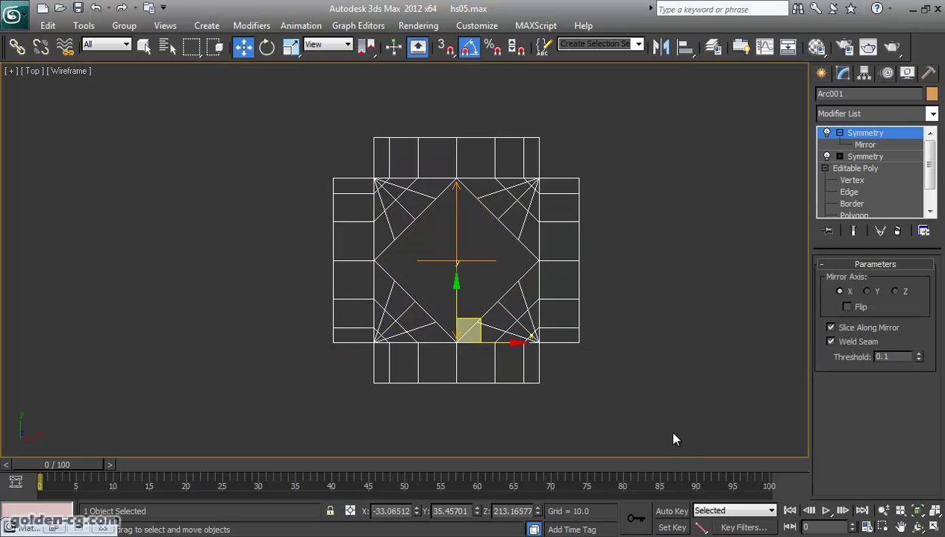
click(918, 526)
Restore the four-view layout, then orbit and zoom the perspective view into the vault's open top
key(alt+w)
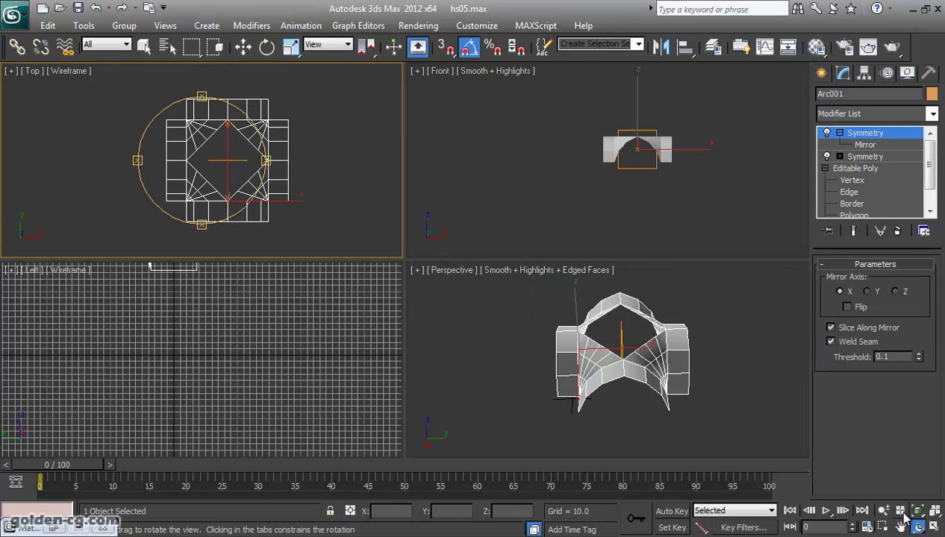
mouse_move(612, 382)
mouse_down()
mouse_move(621, 389)
mouse_move(481, 375)
mouse_move(585, 380)
mouse_up()
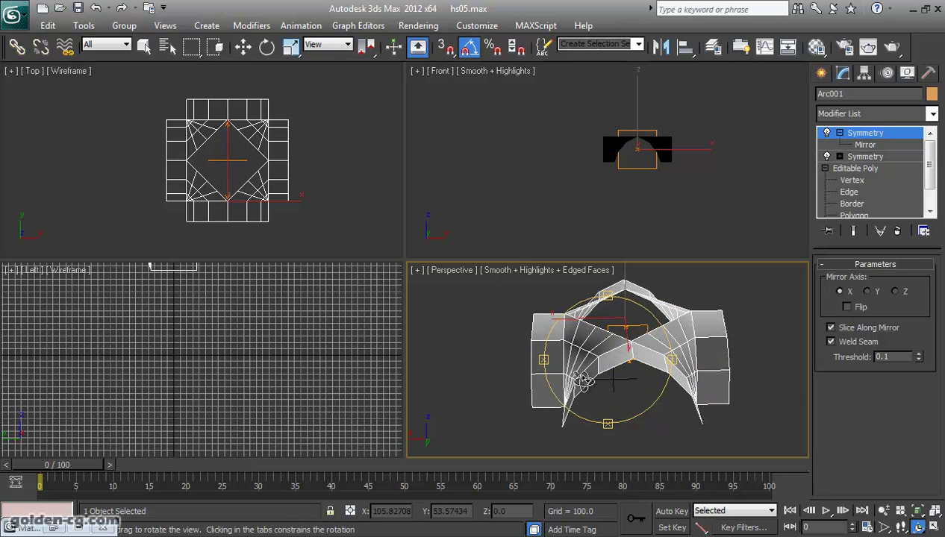
mouse_move(585, 381)
mouse_down()
mouse_move(534, 425)
mouse_move(565, 438)
mouse_move(612, 422)
mouse_move(617, 338)
mouse_move(598, 383)
mouse_move(601, 374)
mouse_move(606, 395)
mouse_move(590, 366)
mouse_up()
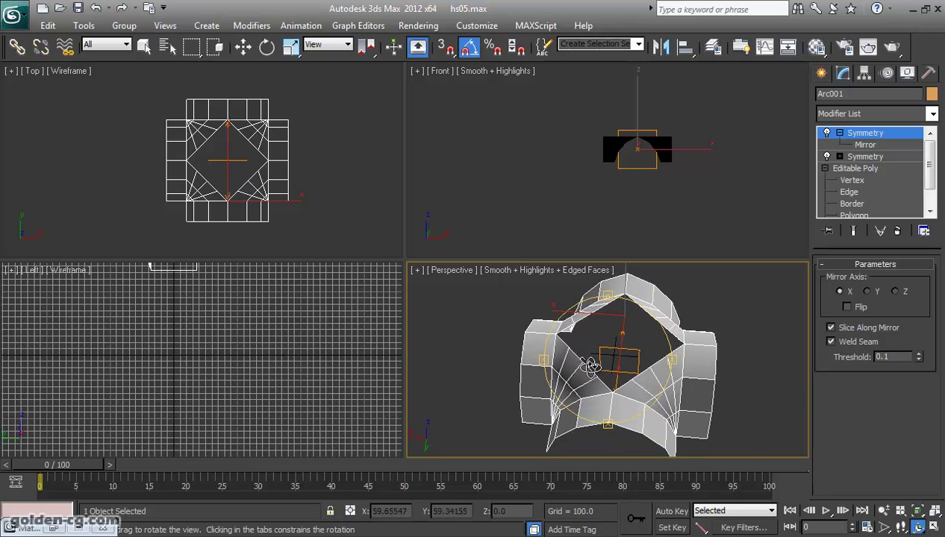
scroll(590, 366, up, 3)
scroll(594, 366, up, 3)
scroll(601, 367, up, 3)
scroll(607, 367, up, 2)
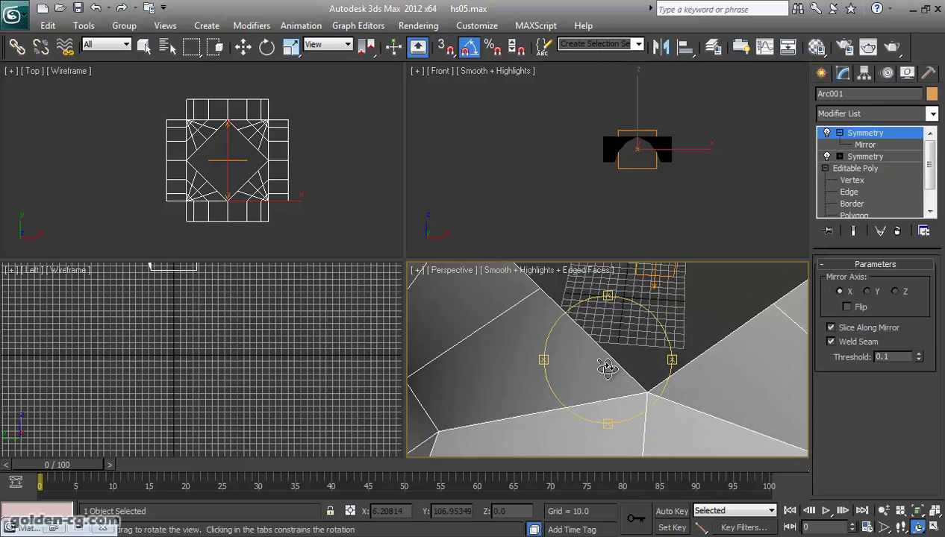
scroll(607, 368, down, 3)
drag(607, 367, 598, 372)
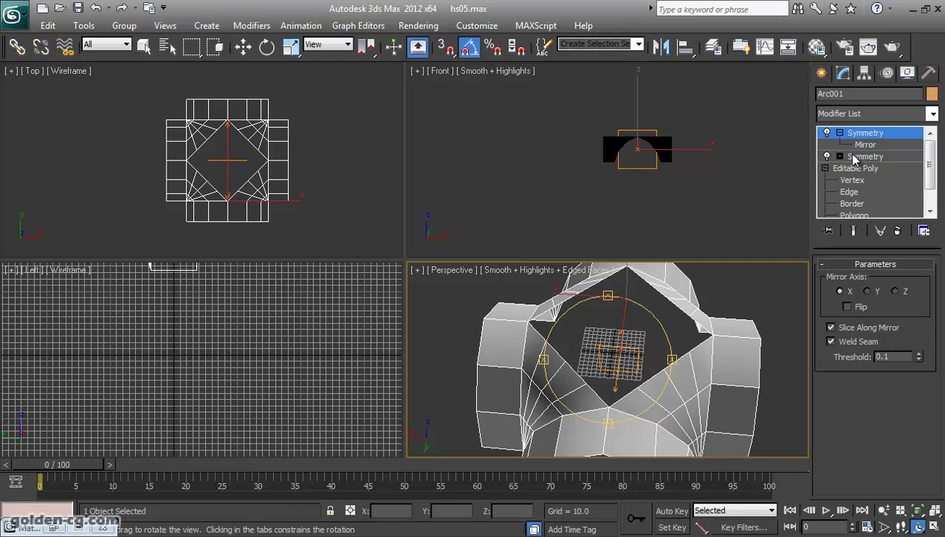
Add an Edit Poly modifier and select the border of the vault's top opening
click(864, 114)
key(e)
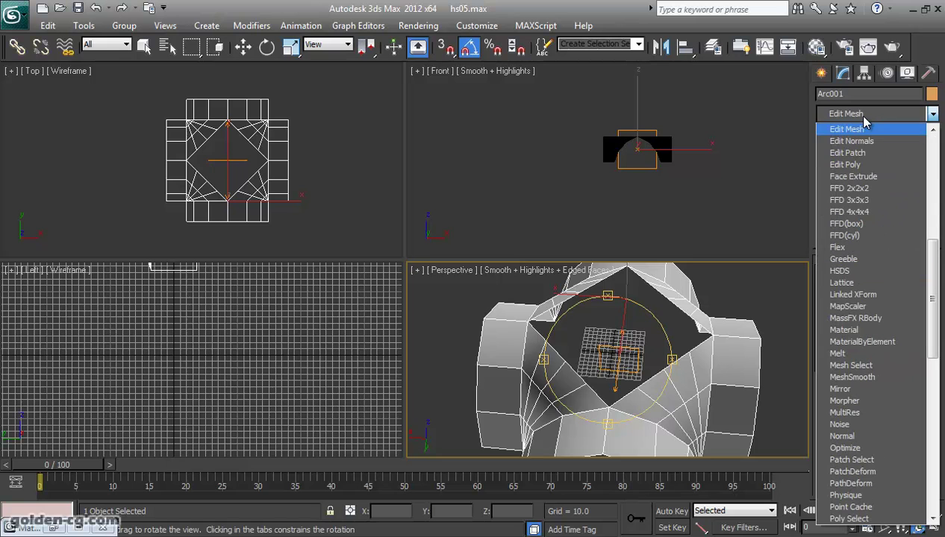
click(878, 164)
click(873, 297)
key(w)
click(691, 332)
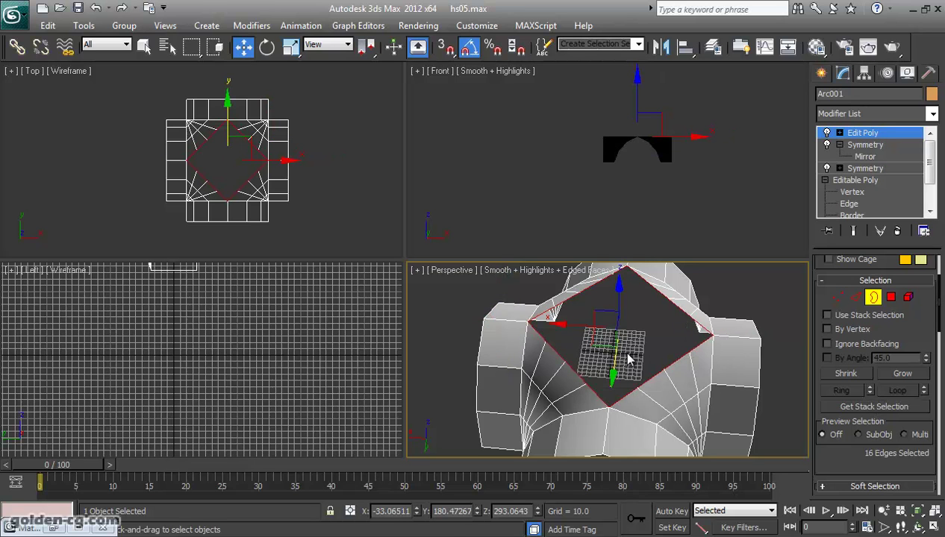
Try an FFD 3x3x3 modifier on the vault, then delete it again
click(870, 116)
key(f)
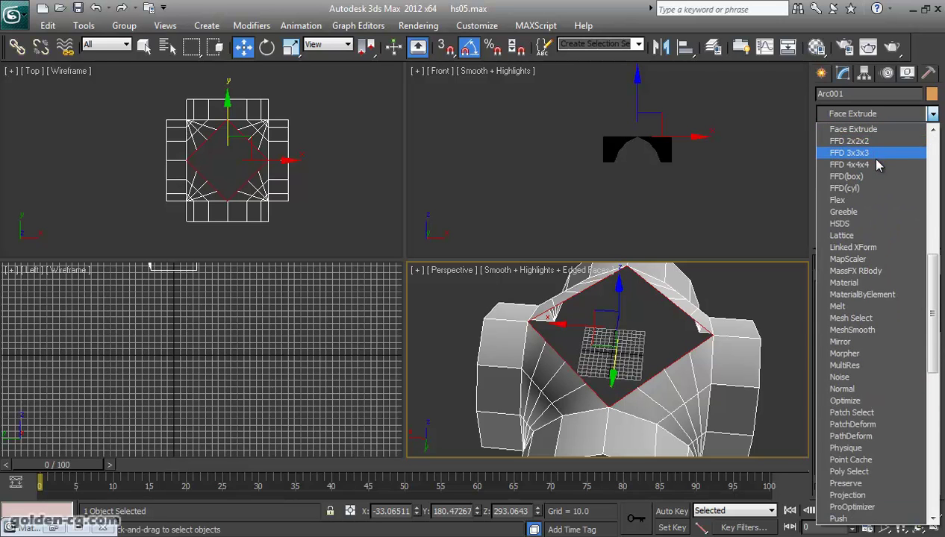
click(872, 153)
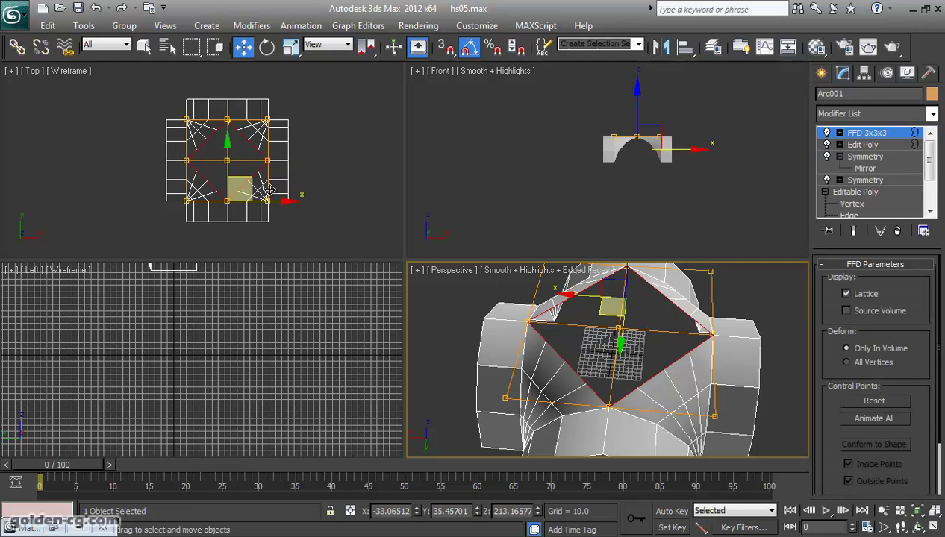
click(276, 196)
key(z)
click(898, 232)
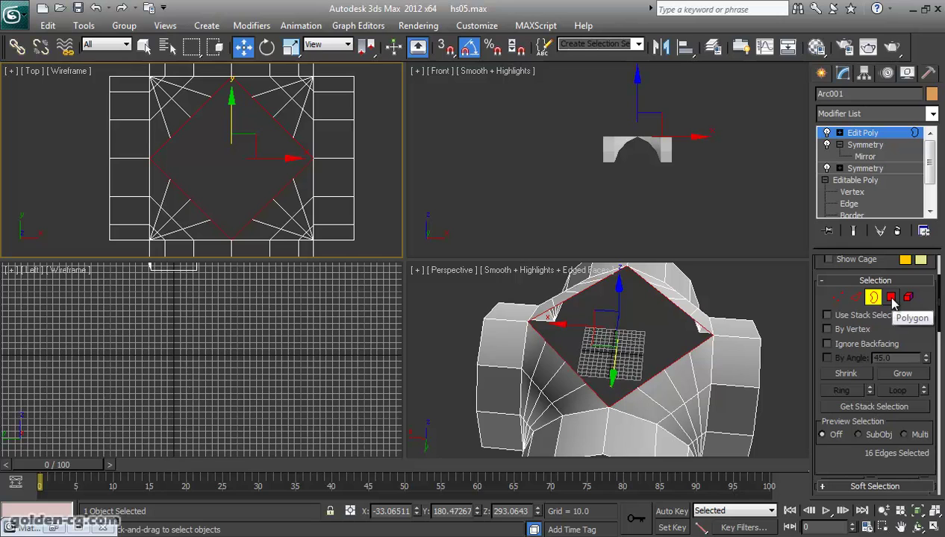
Select one vault edge at Edge level and move Edit Poly beneath both Symmetry modifiers
click(856, 297)
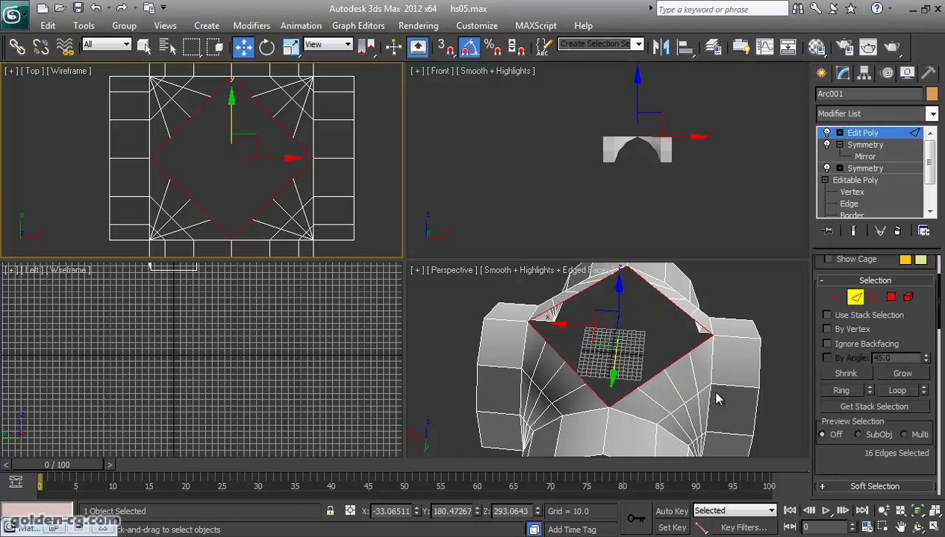
click(679, 386)
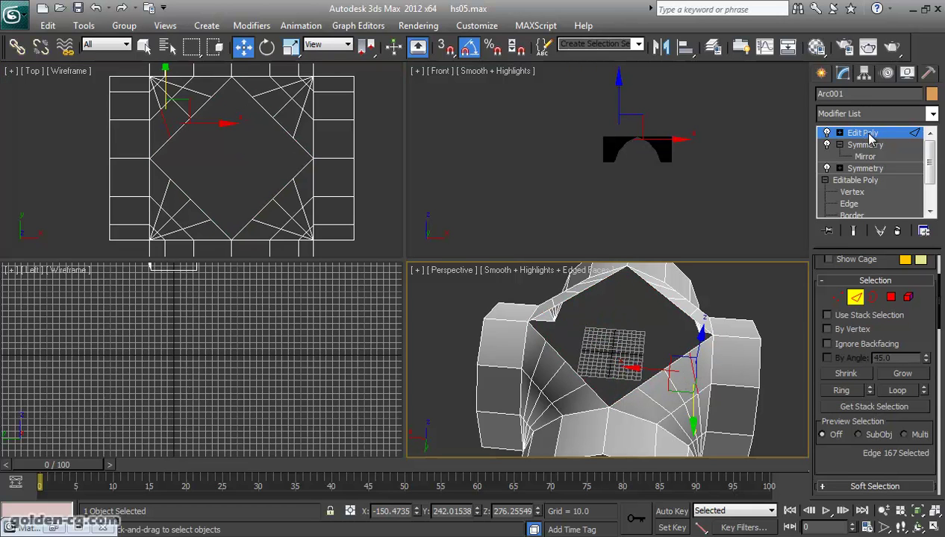
drag(873, 133, 867, 175)
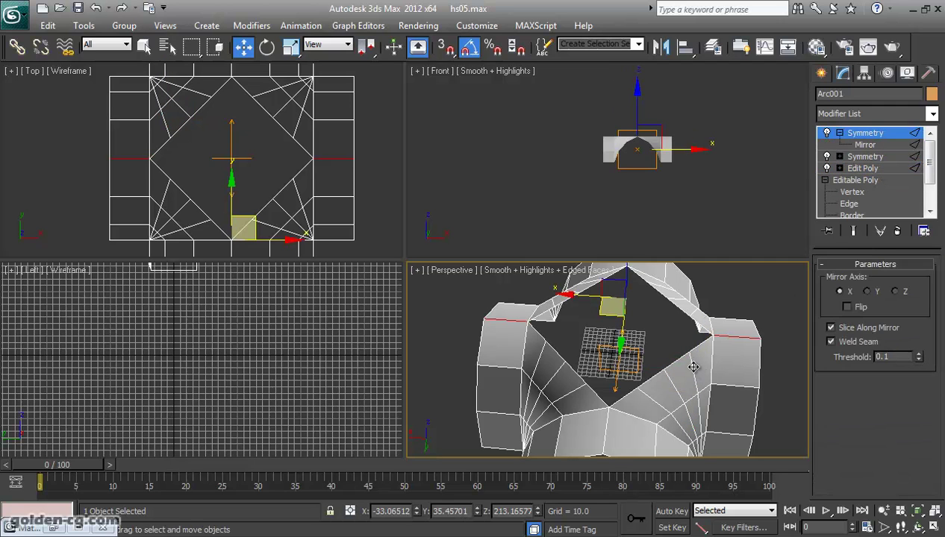
Return to the Edit Poly level and show the full mirrored end result
alt+middle_drag(575, 405, 600, 443)
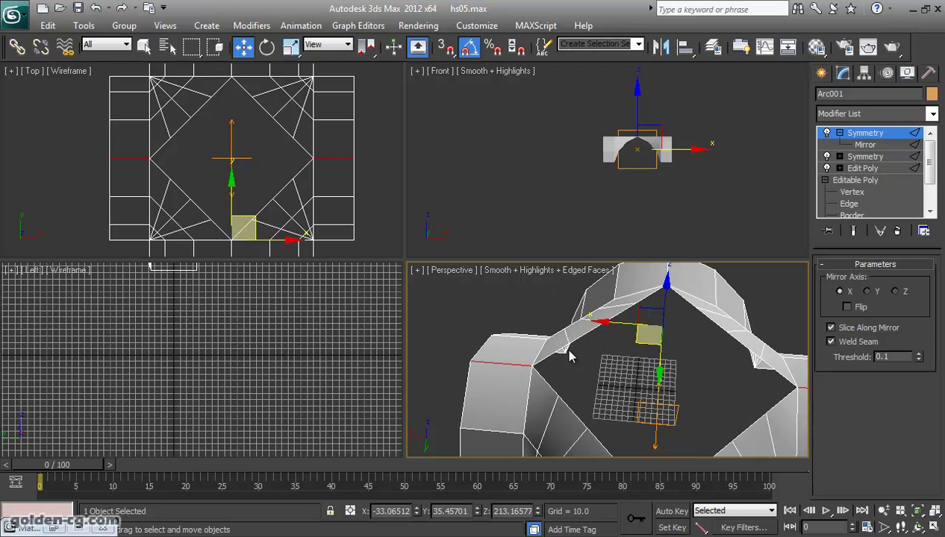
click(848, 180)
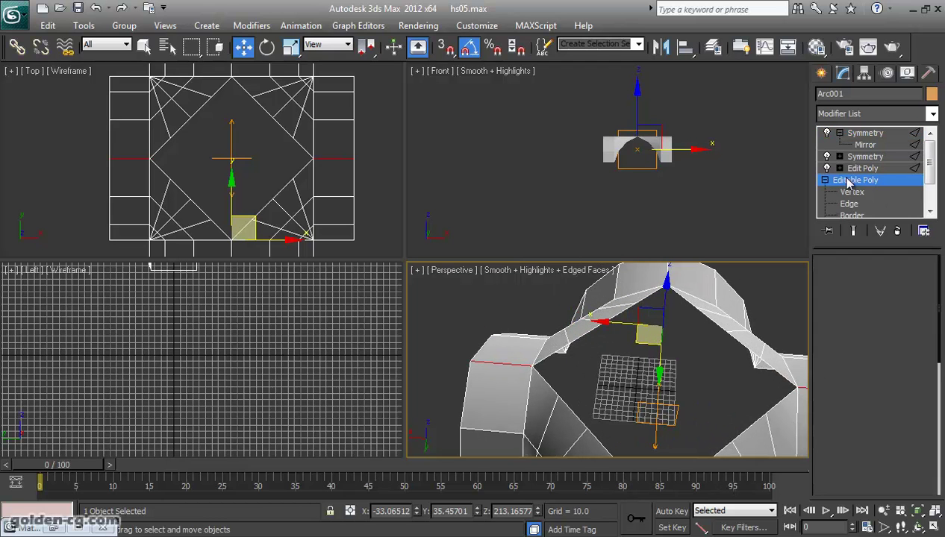
click(851, 169)
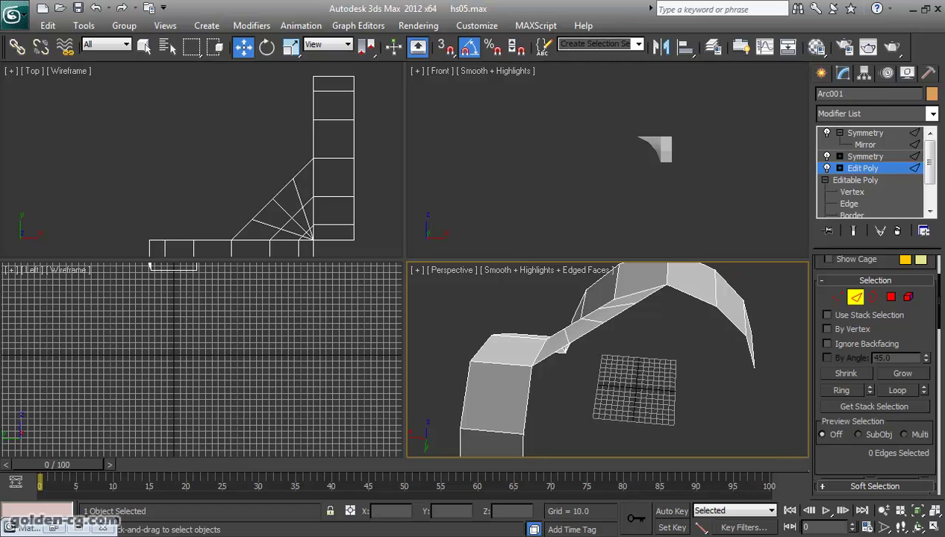
click(918, 529)
mouse_move(641, 381)
mouse_down()
mouse_move(728, 327)
mouse_move(667, 335)
mouse_move(711, 359)
mouse_up()
click(853, 231)
Select two adjacent vault edges and grow them into a nine-edge band along the arch
key(w)
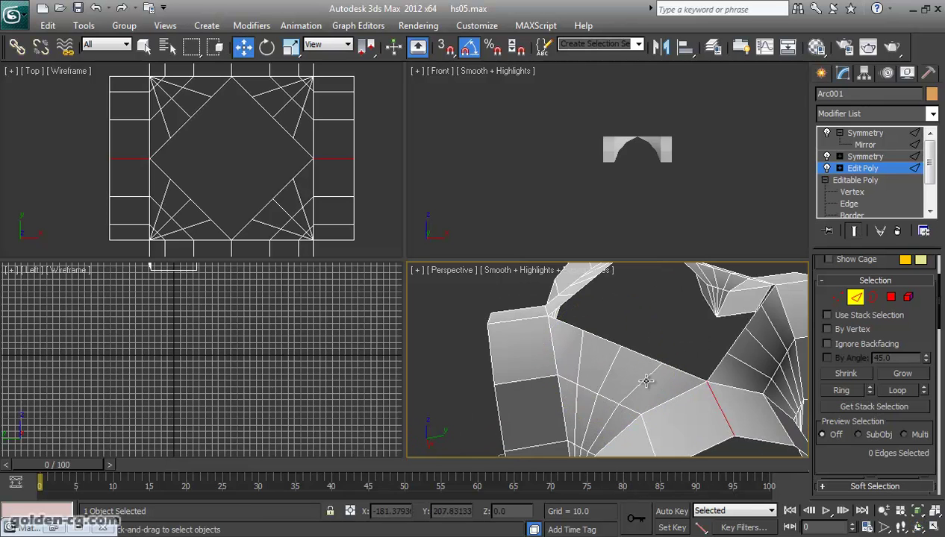
click(623, 375)
ctrl+click(610, 371)
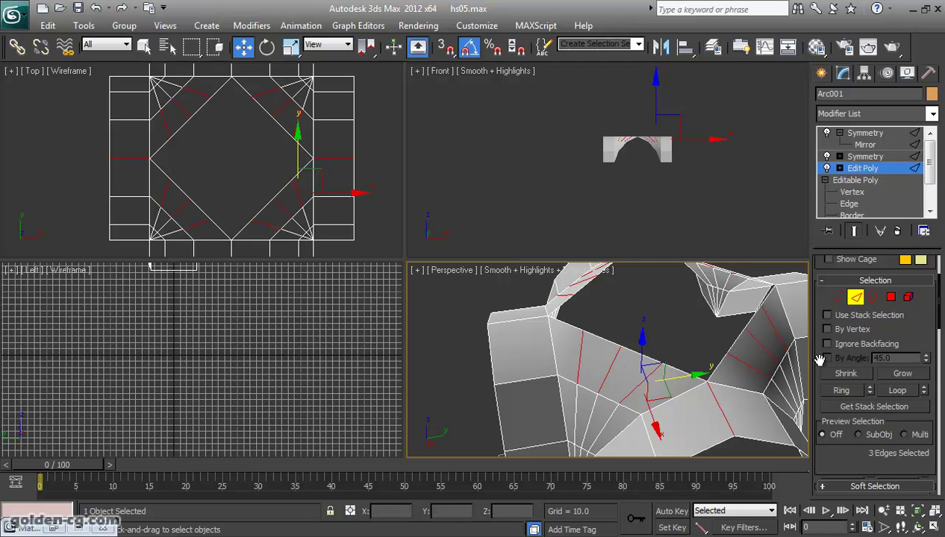
click(896, 390)
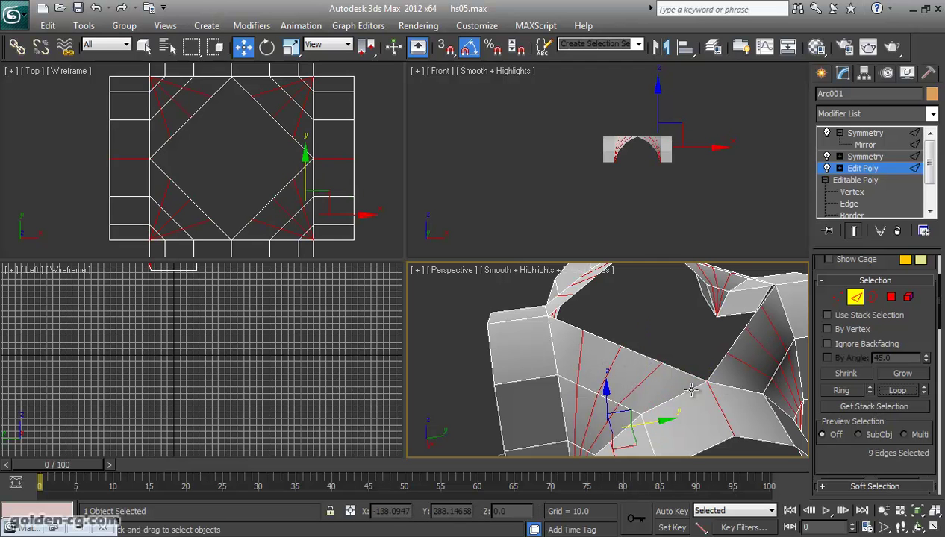
click(866, 116)
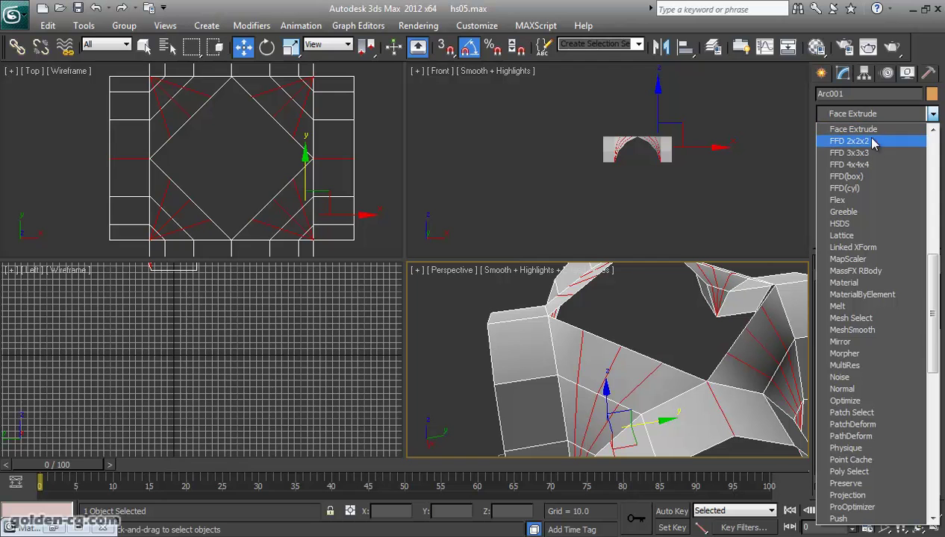
Add an FFD 3x3x3 lattice to the arch band and enter its Control Points level
click(878, 157)
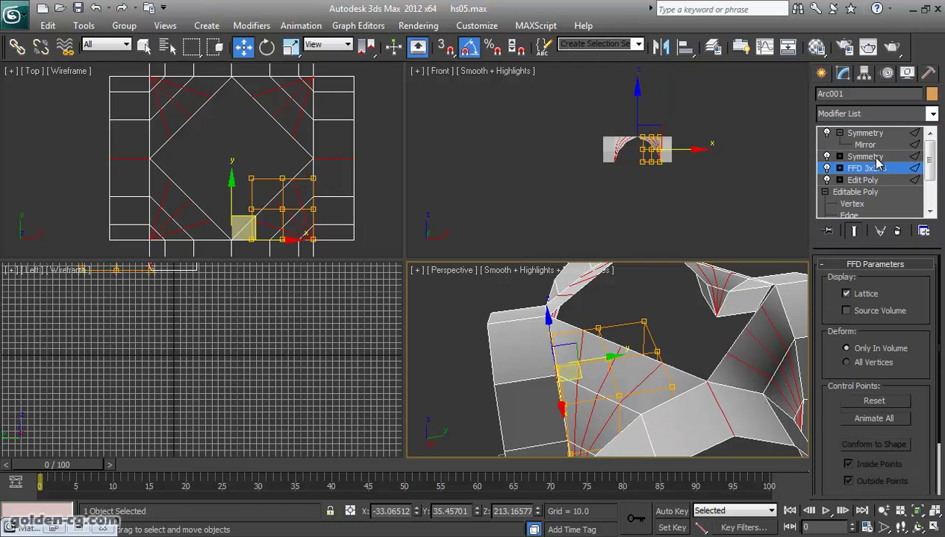
scroll(310, 198, up, 2)
middle_drag(271, 183, 280, 174)
drag(222, 150, 267, 186)
click(276, 197)
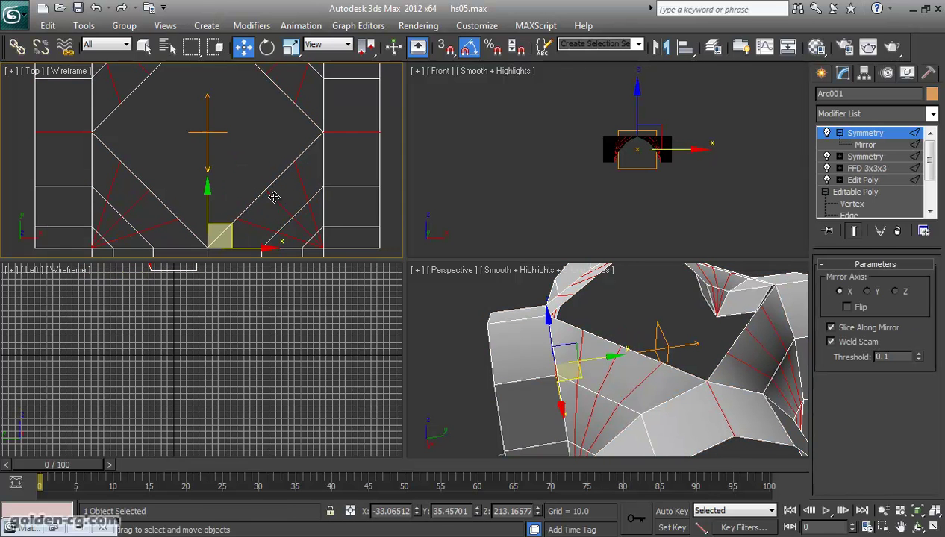
click(866, 170)
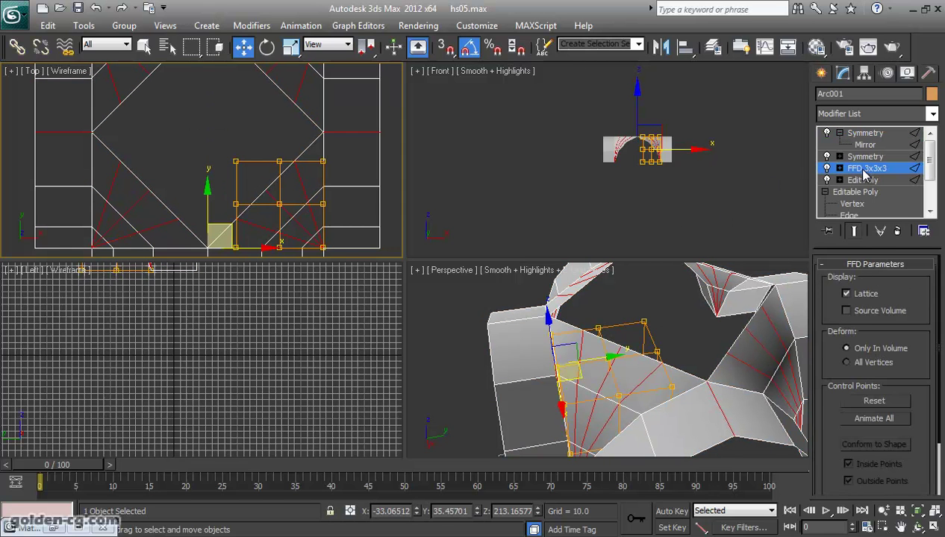
scroll(217, 209, up, 2)
scroll(216, 209, up, 1)
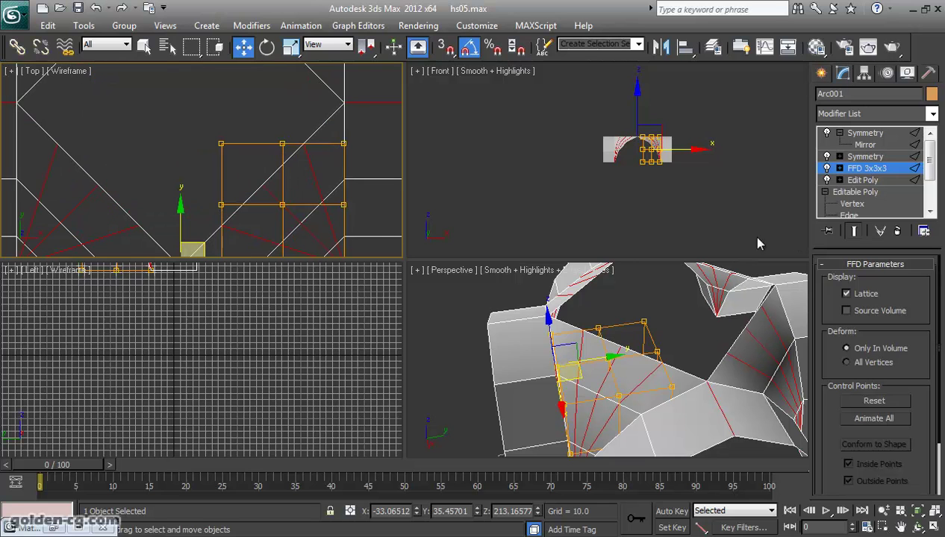
click(839, 168)
click(857, 180)
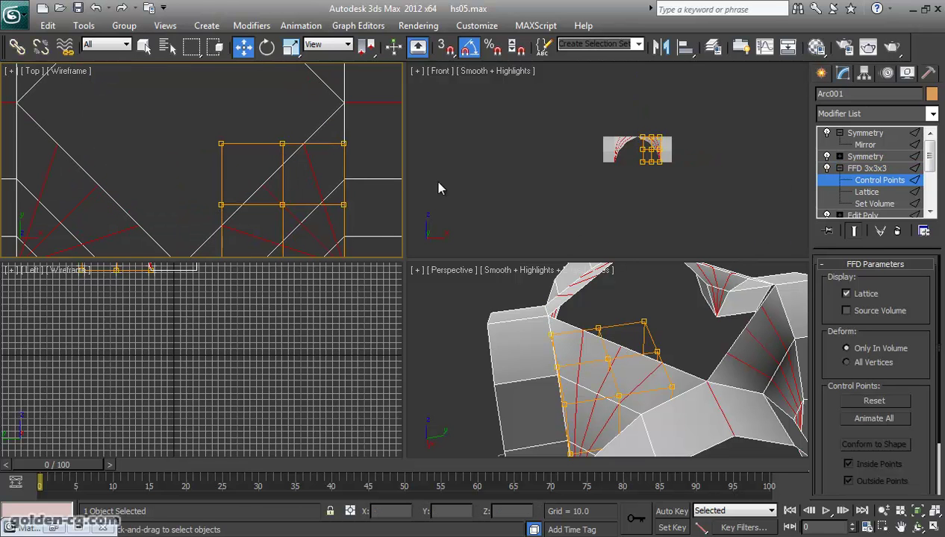
Move the lattice's corner control points in the Top view to round the vault opening
click(222, 144)
drag(239, 133, 291, 185)
scroll(291, 186, down, 2)
drag(268, 152, 266, 158)
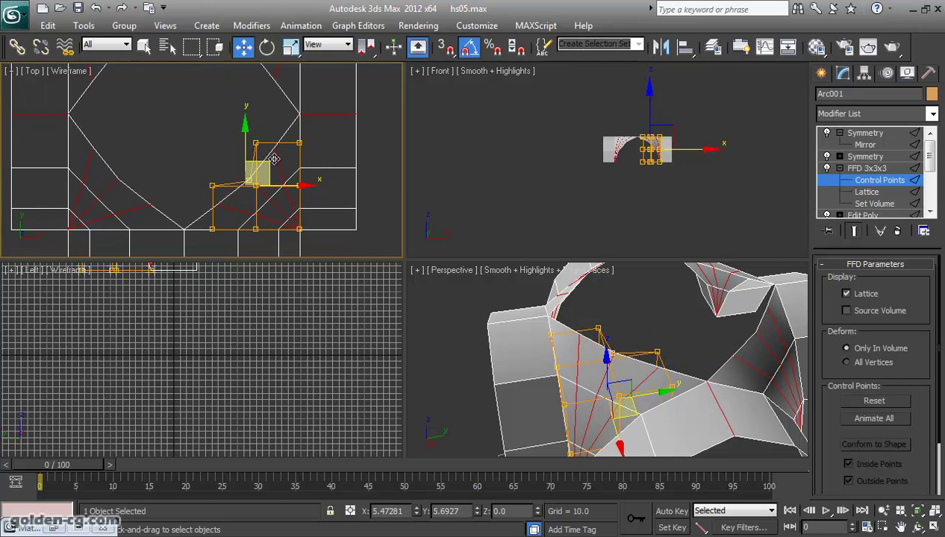
mouse_move(270, 164)
mouse_down()
mouse_move(238, 161)
mouse_move(268, 146)
mouse_move(282, 169)
mouse_up()
scroll(257, 182, up, 2)
scroll(238, 172, up, 2)
drag(280, 196, 294, 214)
scroll(283, 183, down, 4)
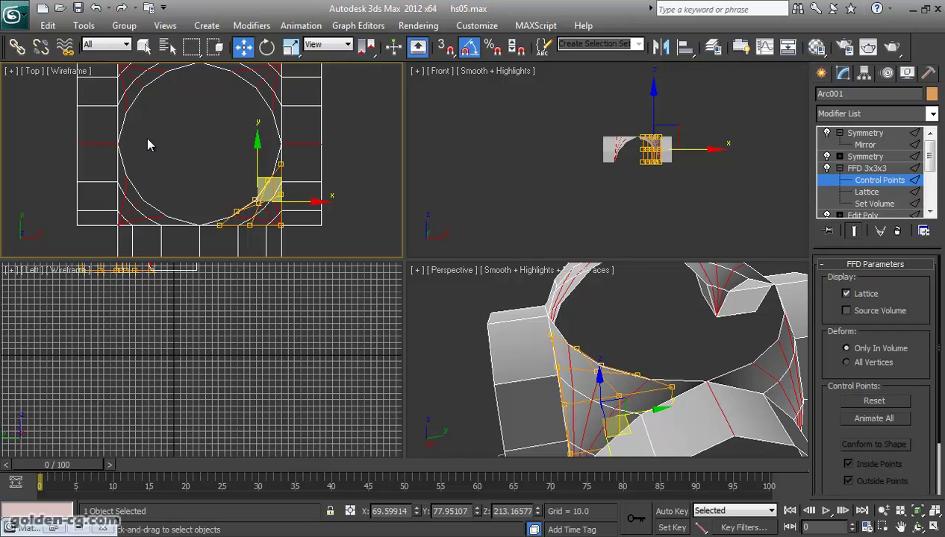
click(856, 183)
click(862, 157)
Add an Edit Poly modifier above the Symmetry on the mirrored vault
click(858, 134)
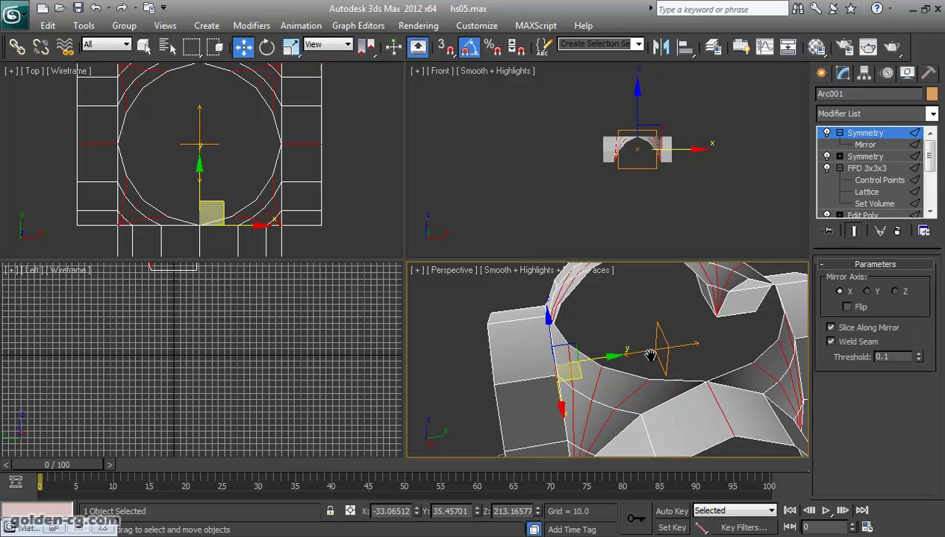
middle_drag(666, 363, 623, 356)
scroll(570, 328, down, 2)
scroll(648, 345, down, 3)
scroll(627, 366, down, 1)
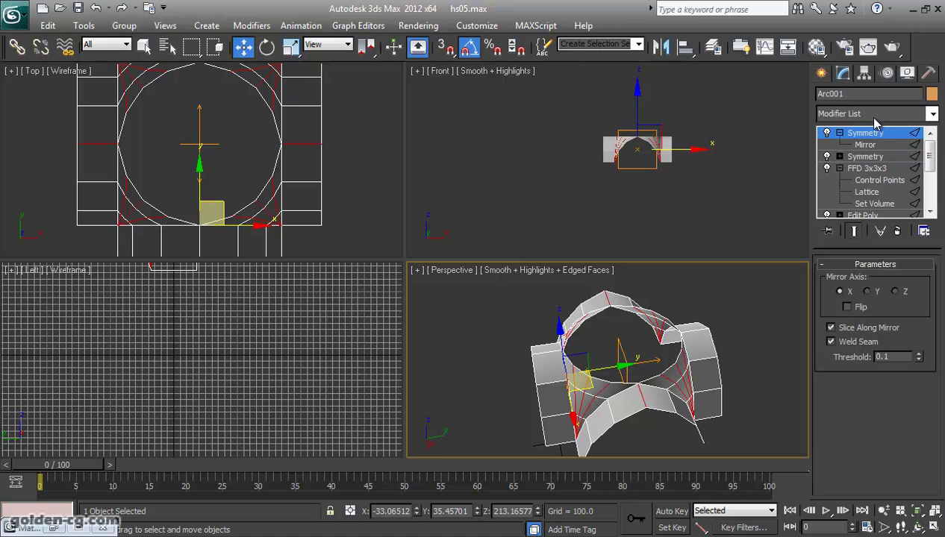
scroll(245, 177, up, 3)
scroll(187, 181, up, 2)
scroll(239, 159, up, 1)
middle_drag(215, 154, 236, 175)
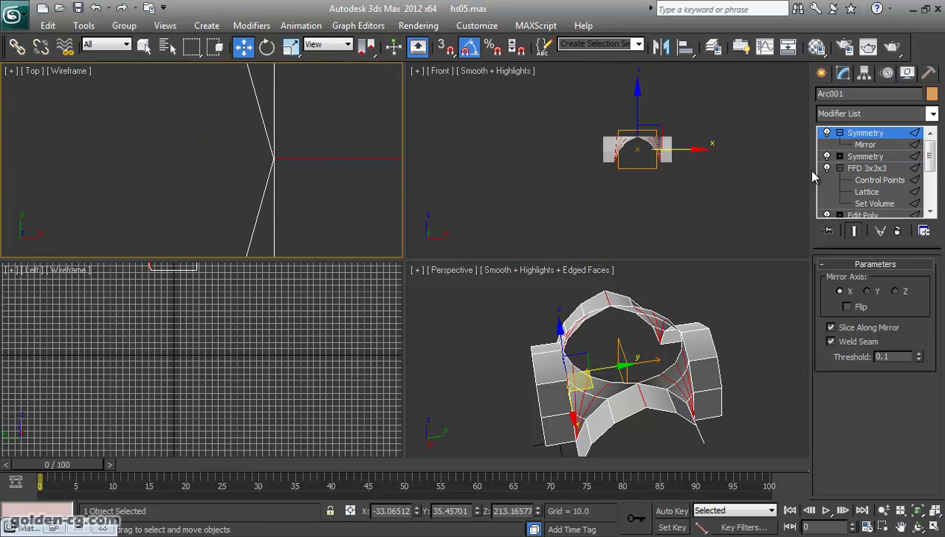
click(870, 115)
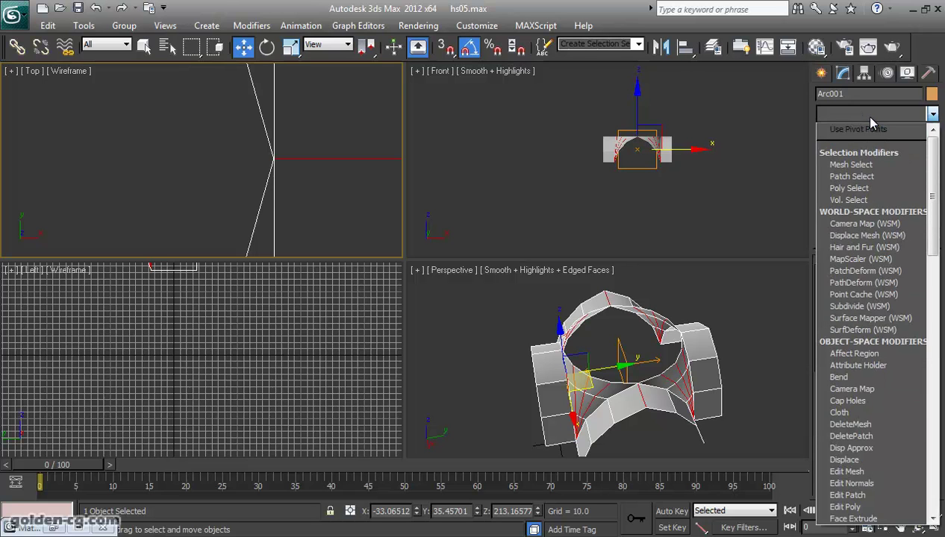
key(e)
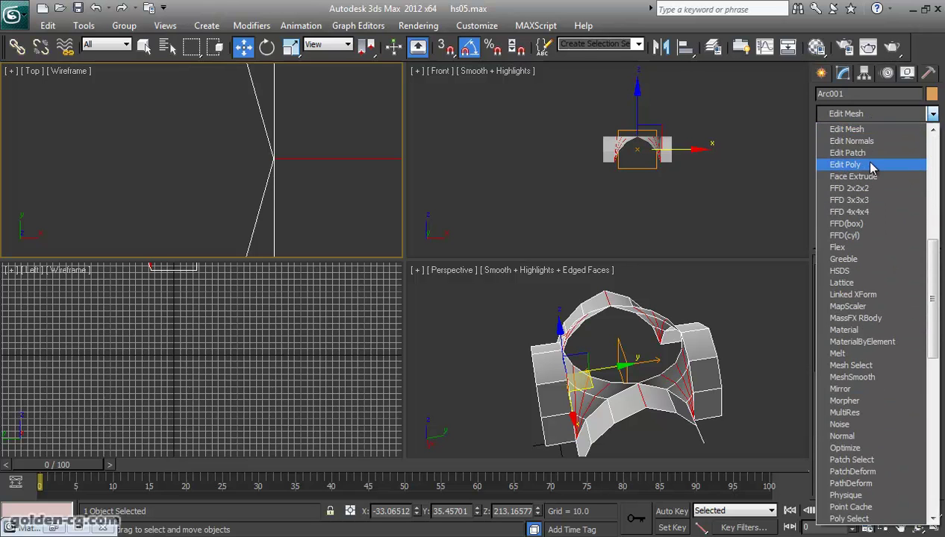
click(871, 165)
Select the border of the vault's circular top opening at Border level
click(840, 133)
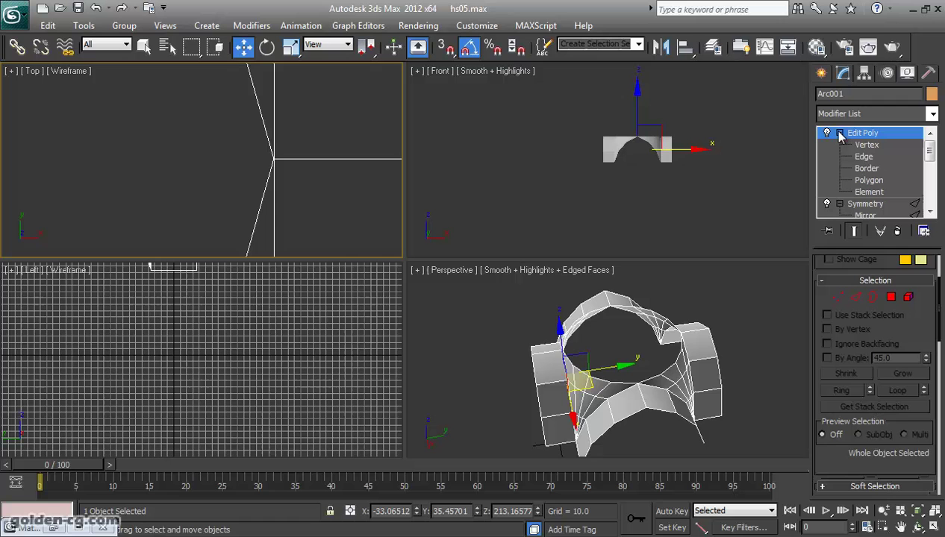
click(866, 168)
click(563, 334)
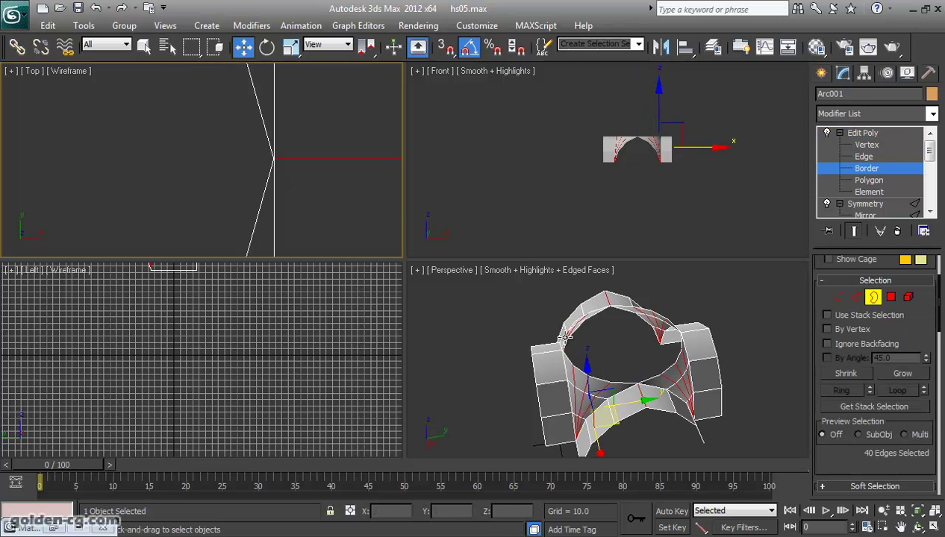
click(570, 358)
Shift-drag the top border upward to about Z 455.39, forming a tall cylindrical drum
scroll(627, 192, up, 2)
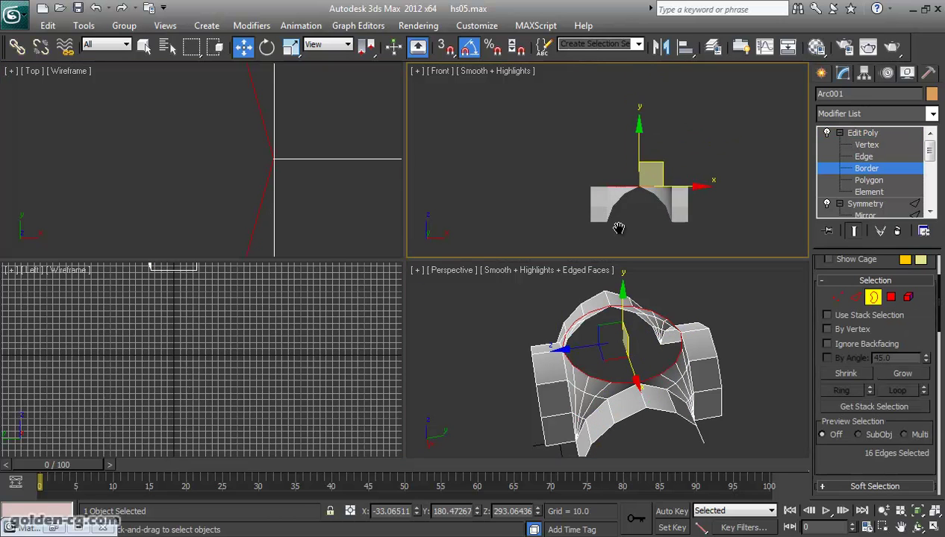
scroll(627, 194, up, 2)
shift+drag(672, 179, 674, 145)
scroll(612, 373, up, 1)
scroll(616, 376, up, 2)
scroll(605, 369, up, 2)
scroll(627, 377, up, 2)
scroll(626, 379, down, 2)
scroll(605, 333, down, 1)
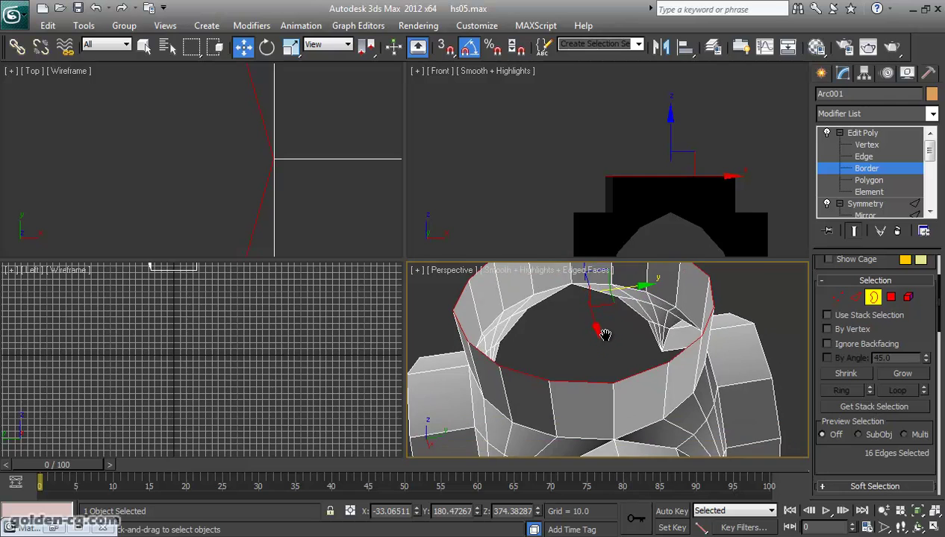
scroll(615, 366, down, 2)
middle_drag(615, 366, 616, 383)
drag(670, 148, 676, 102)
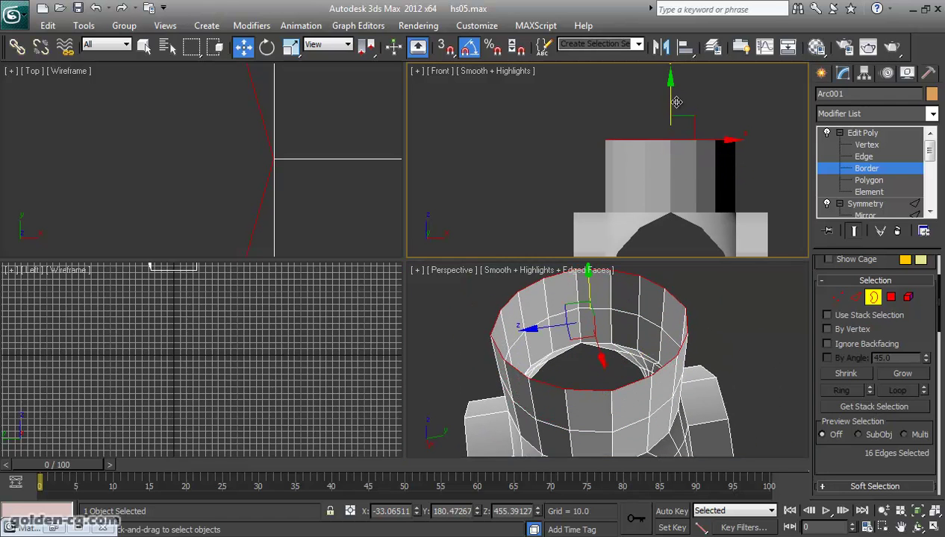
Set the Front view to wireframe and collapse the drum's top border into a single point
key(F3)
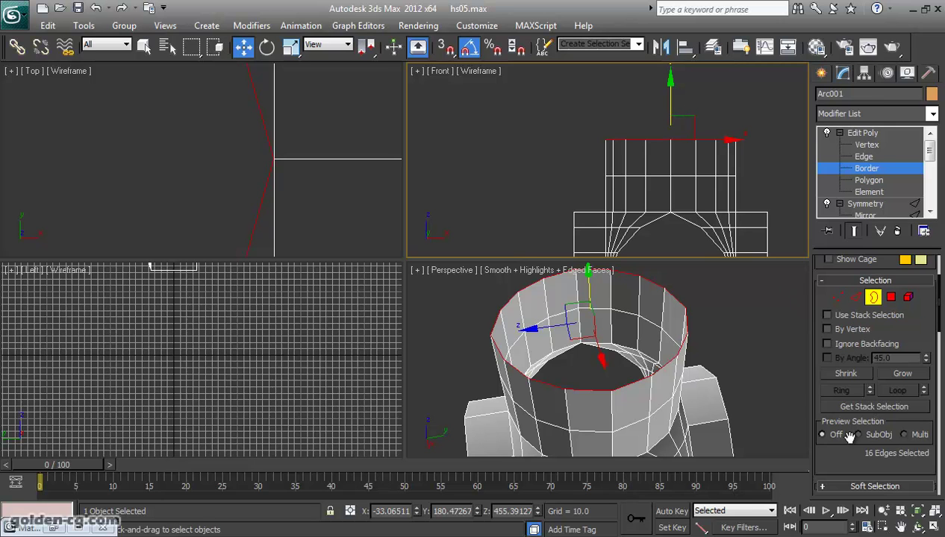
scroll(856, 442, down, 5)
scroll(857, 395, down, 3)
scroll(877, 406, down, 3)
scroll(878, 405, down, 2)
scroll(875, 403, down, 2)
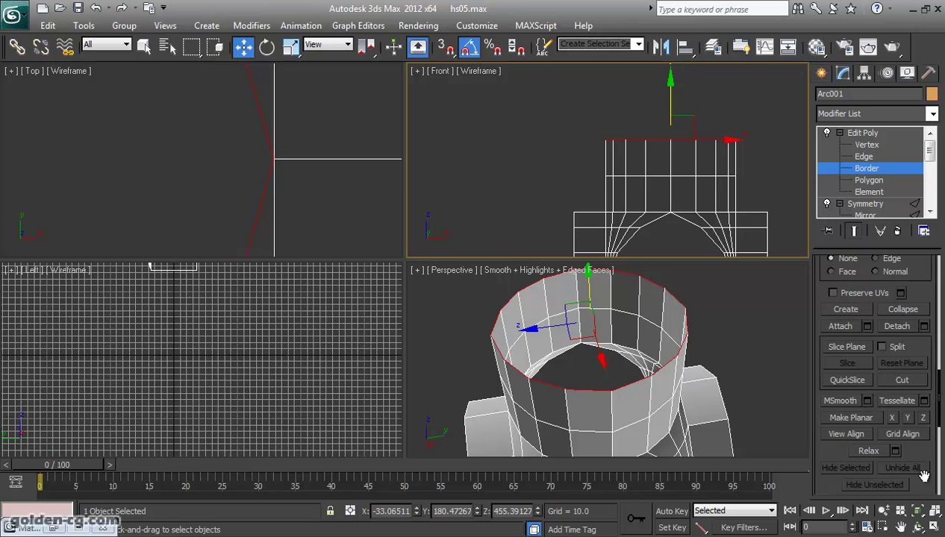
click(918, 312)
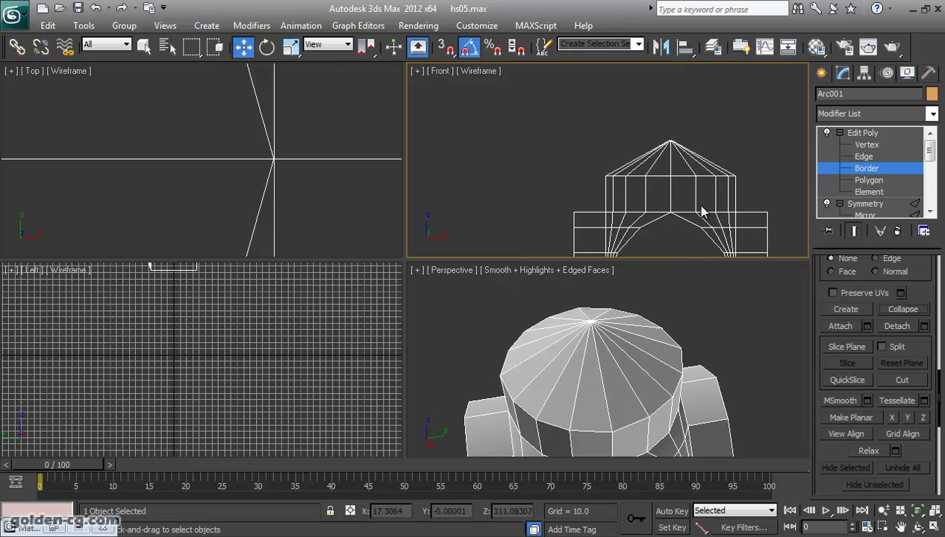
Select a full ring edge loop around the dome at Edge level
click(858, 146)
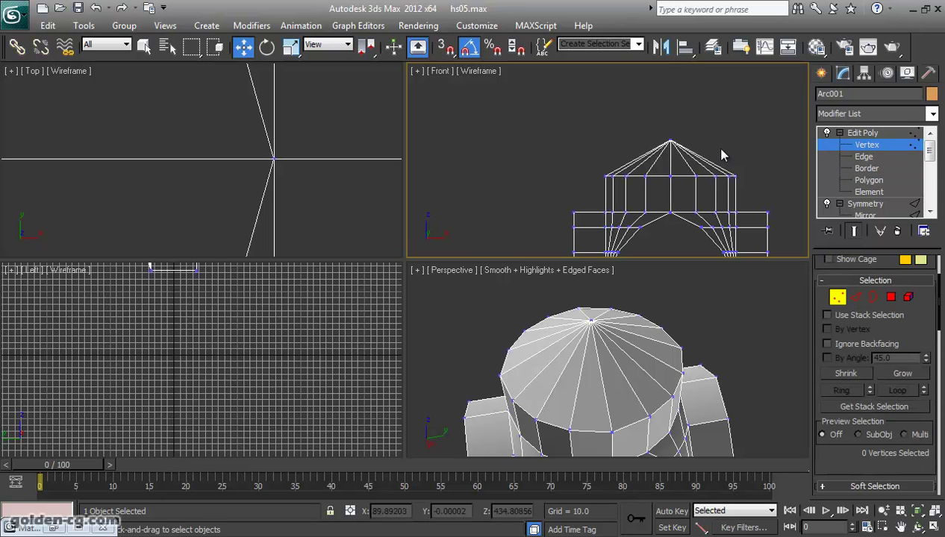
drag(702, 133, 651, 147)
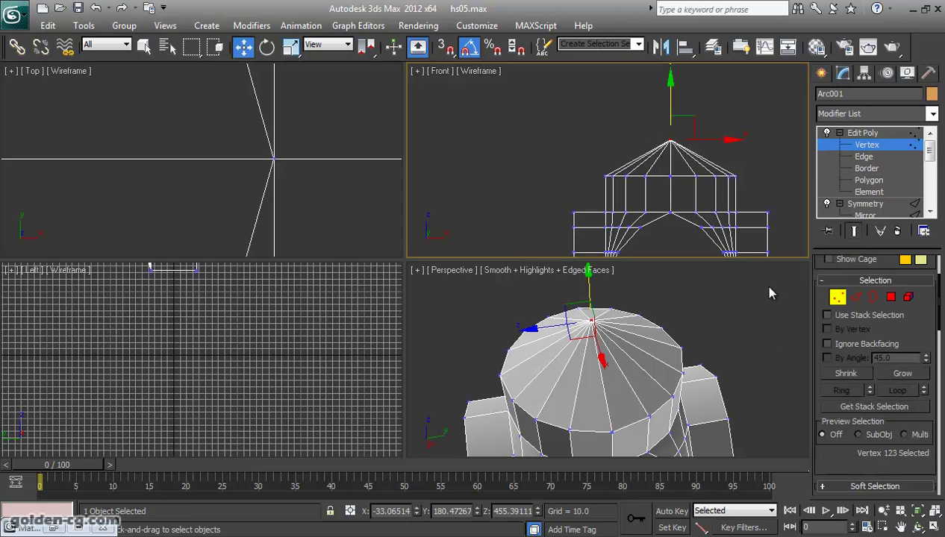
click(775, 215)
click(858, 157)
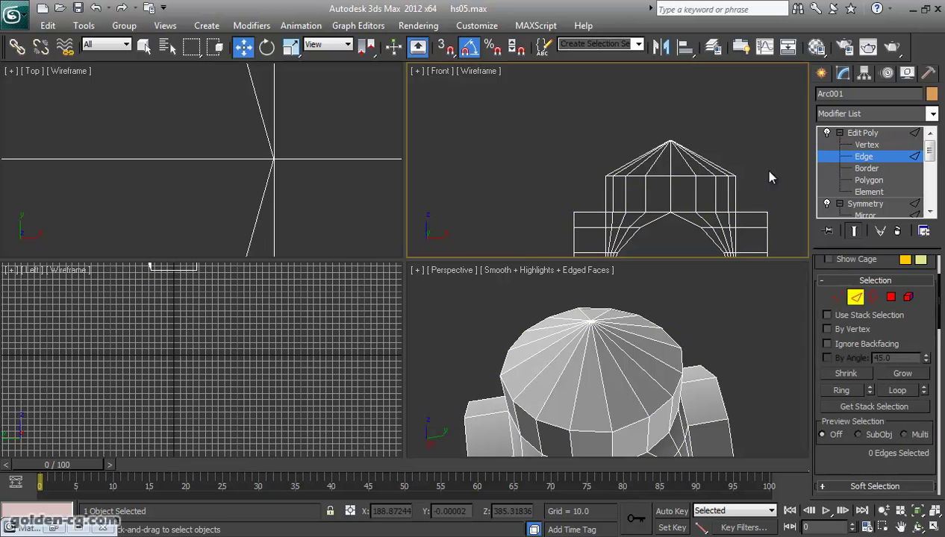
click(683, 177)
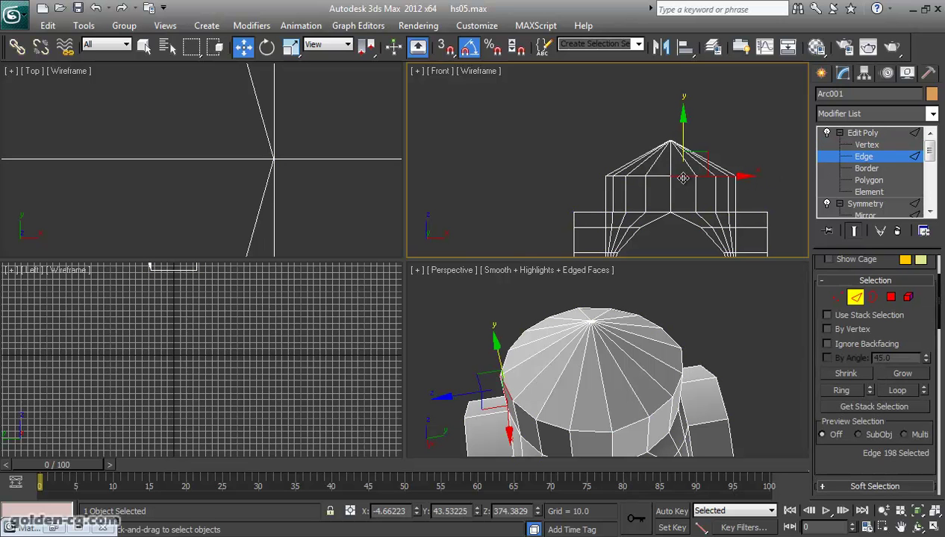
click(895, 392)
drag(833, 442, 852, 304)
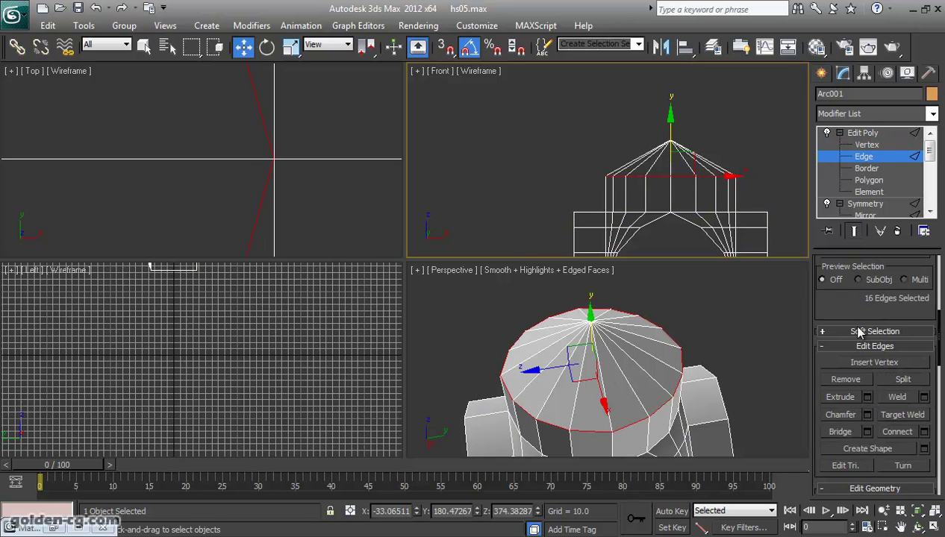
click(925, 433)
Chamfer the selected ring loop with amount about 50 and 3 segments, then commit
click(866, 415)
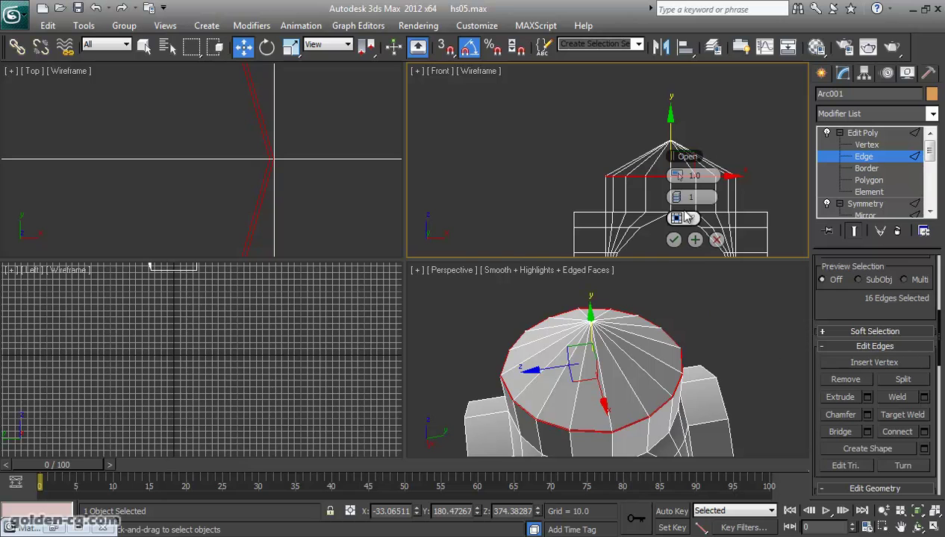
drag(684, 182, 684, 173)
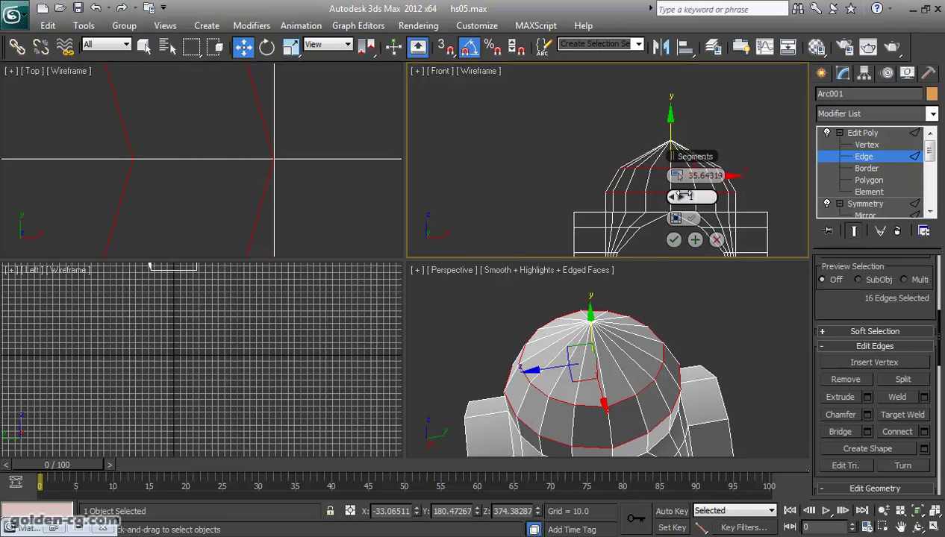
click(681, 197)
drag(691, 176, 691, 165)
click(681, 197)
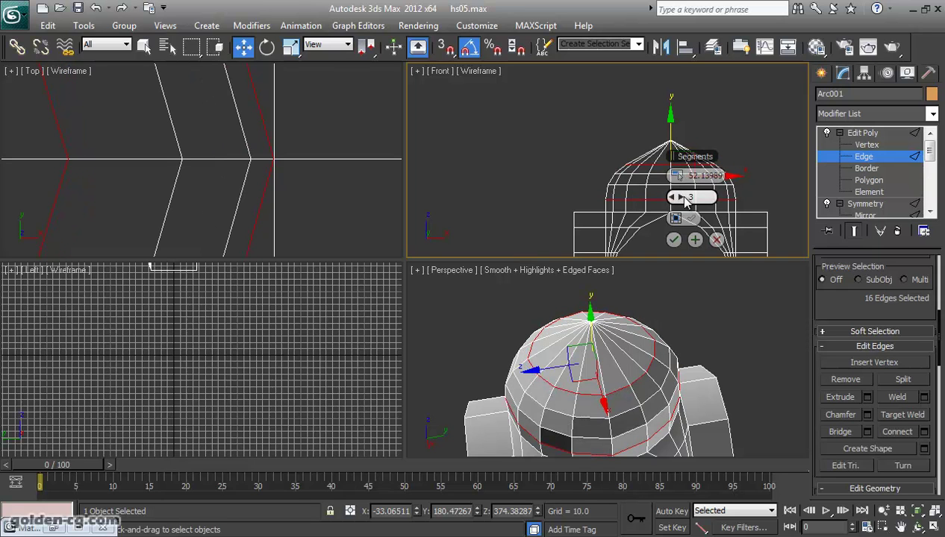
drag(674, 176, 674, 184)
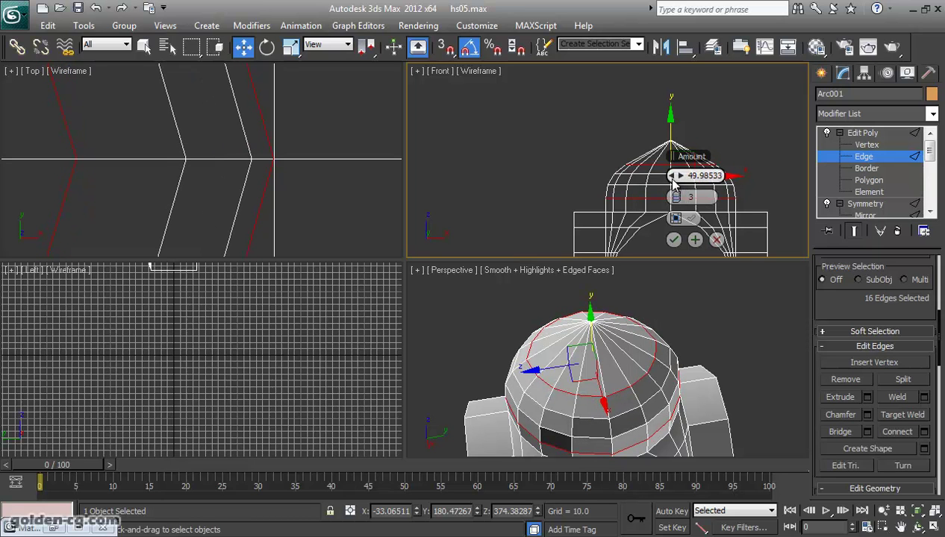
click(674, 239)
Clear the edge selection and orbit around the dome
alt+middle_drag(658, 350, 650, 325)
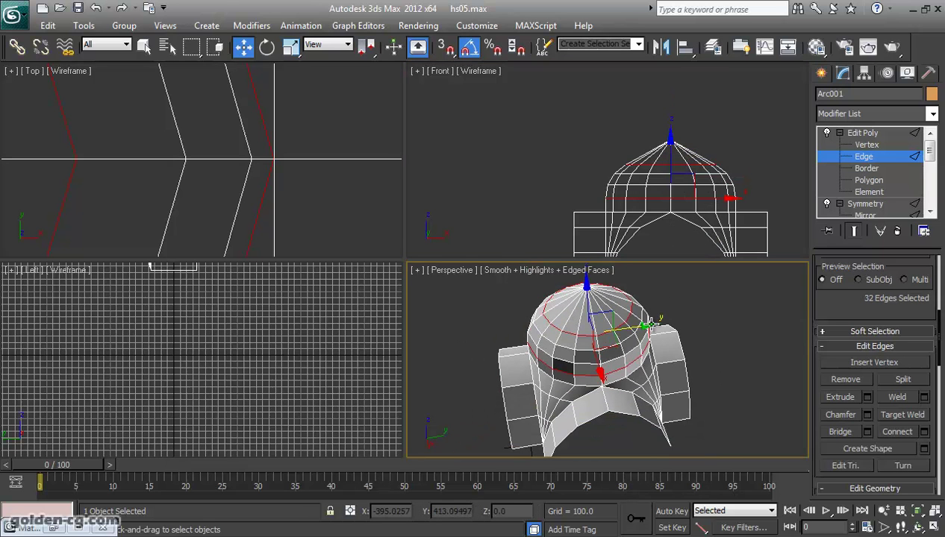
click(721, 364)
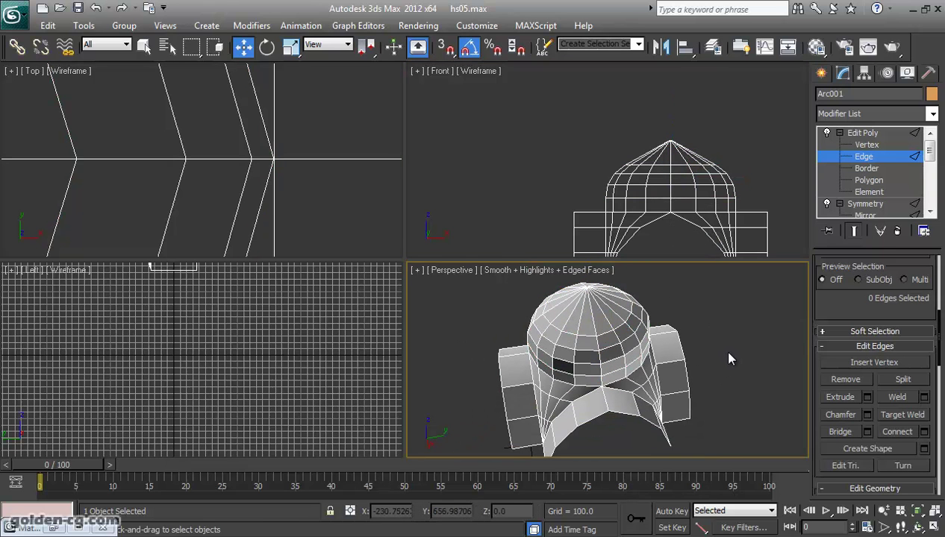
click(918, 529)
mouse_move(620, 403)
mouse_down()
mouse_move(605, 329)
mouse_move(451, 306)
mouse_move(443, 321)
mouse_up()
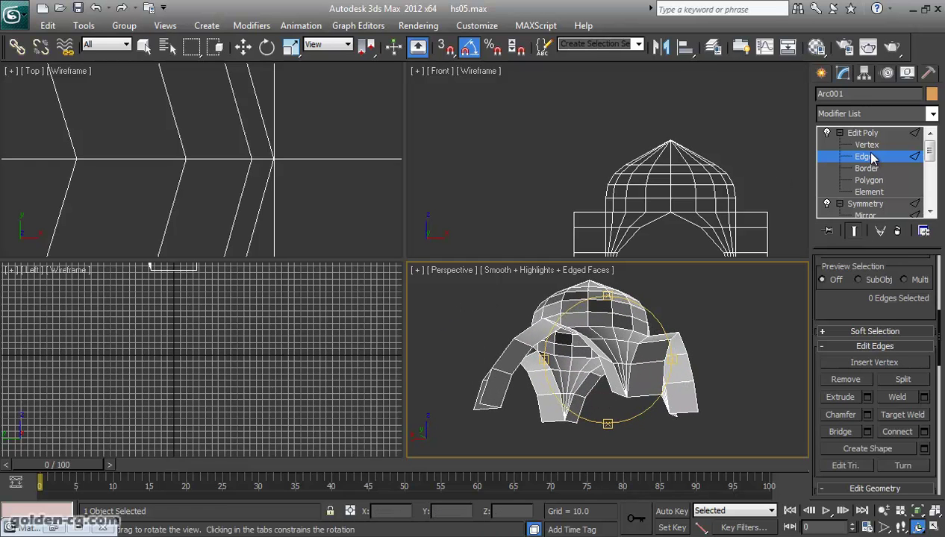
Add TurboSmooth to the vault with Iterations set to 2
click(862, 132)
click(848, 113)
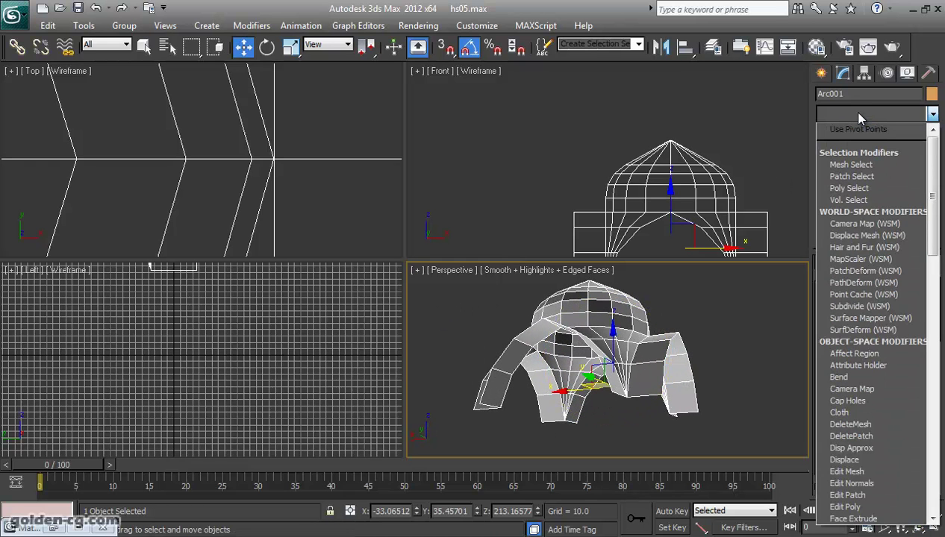
scroll(858, 224, down, 10)
click(851, 331)
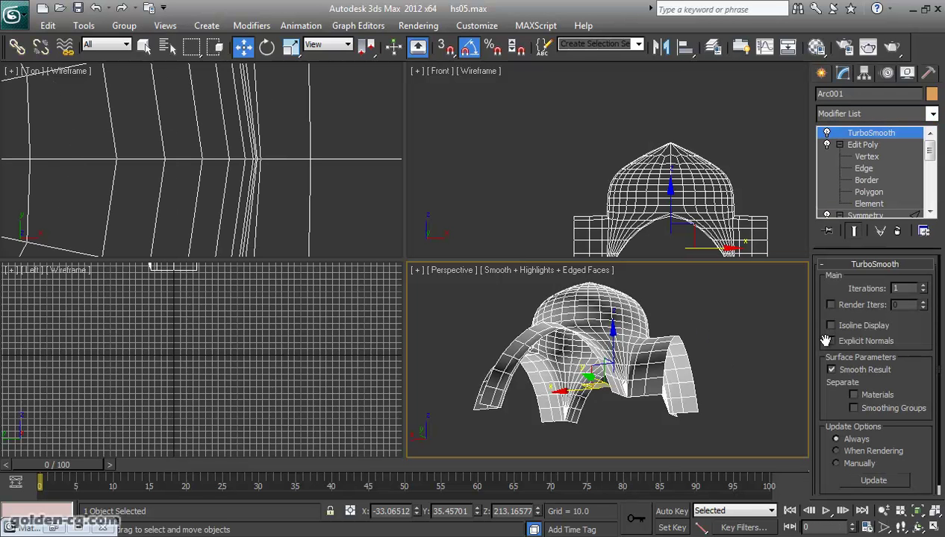
click(922, 286)
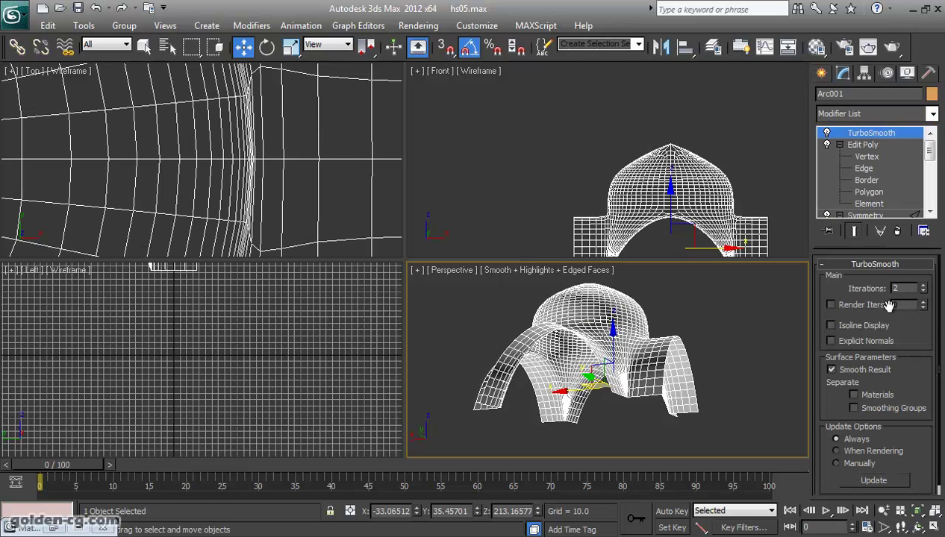
View the smoothed dome from above with edged faces turned off (F4)
click(917, 529)
mouse_move(589, 373)
mouse_down()
mouse_move(713, 297)
mouse_move(761, 344)
mouse_move(697, 392)
mouse_move(592, 325)
mouse_move(575, 374)
mouse_up()
key(F4)
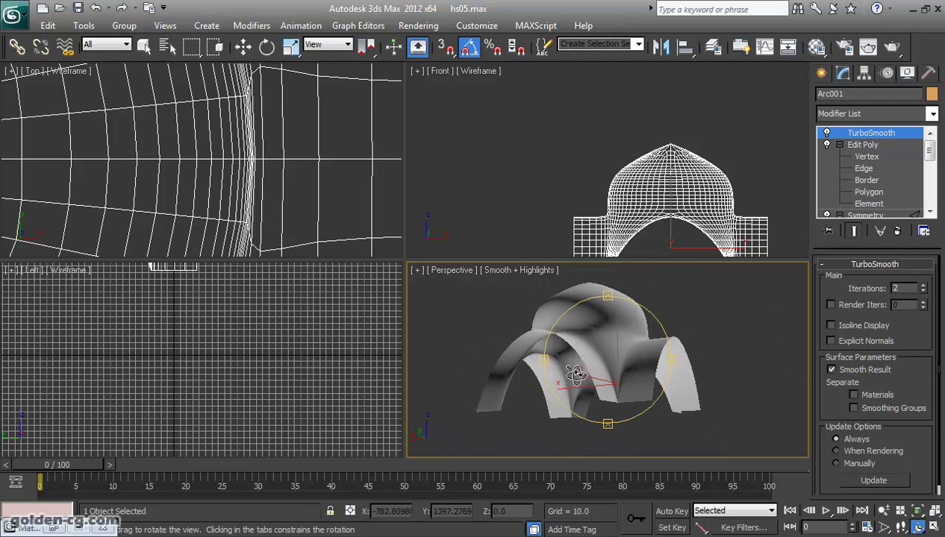
click(490, 271)
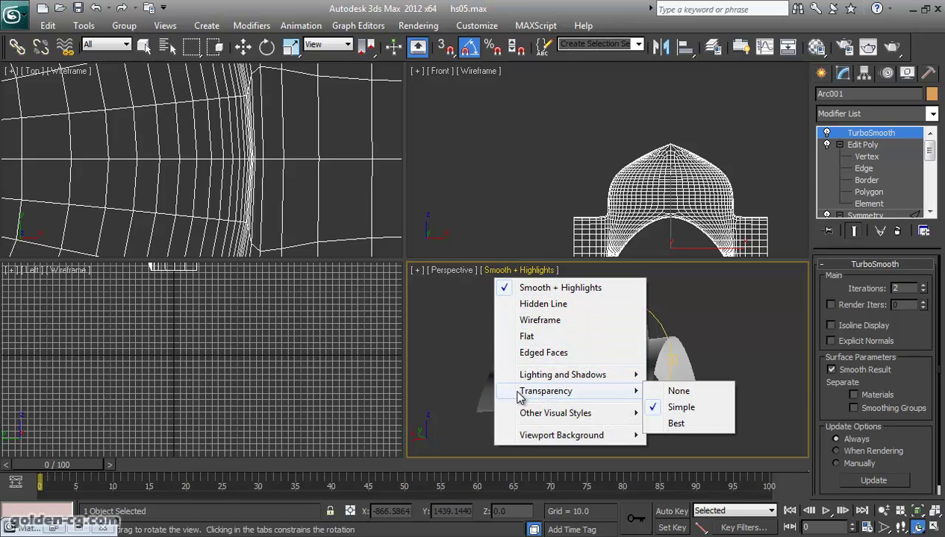
mouse_move(563, 375)
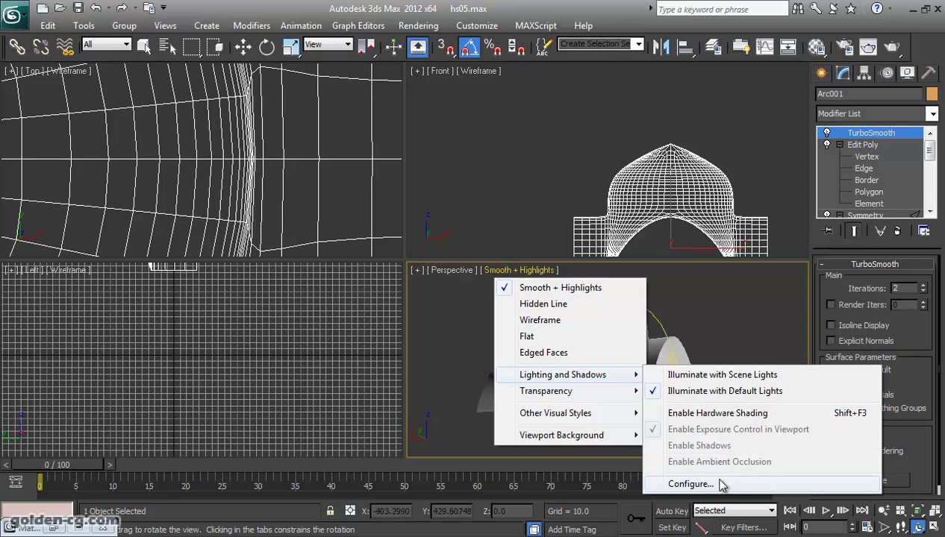
Open and close the viewport lighting configuration, then orbit around the arch
click(690, 485)
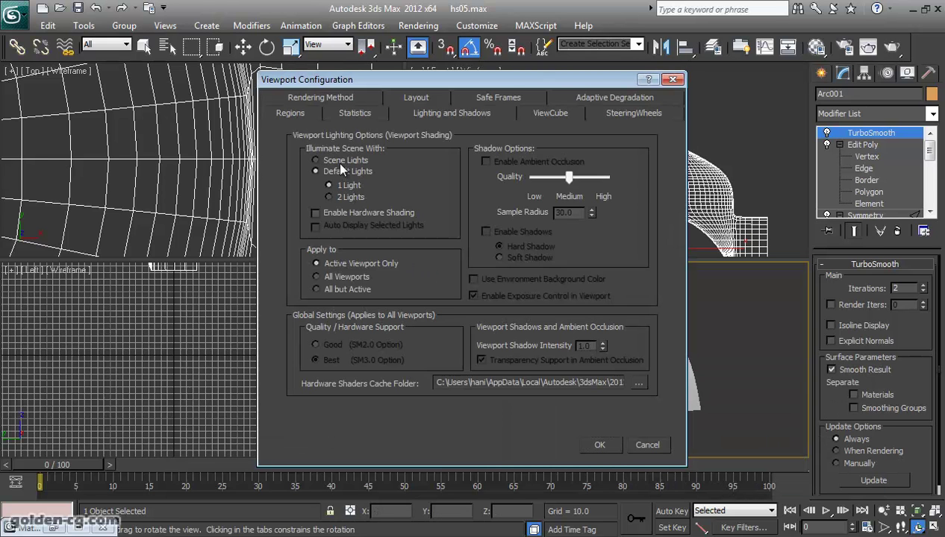
click(595, 445)
drag(594, 418, 527, 393)
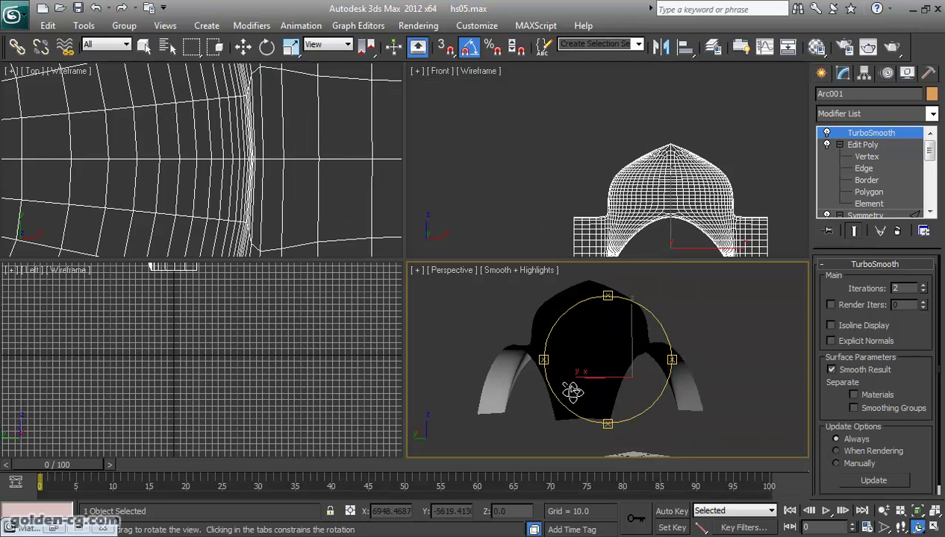
Insert a Shell modifier (Outer Amount 1.0) above Edit Poly, beneath TurboSmooth
click(863, 144)
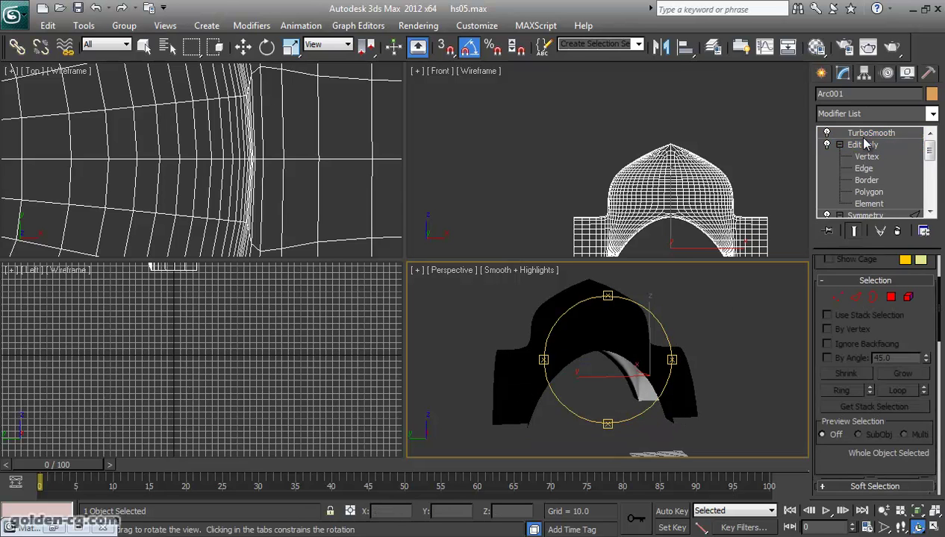
click(866, 114)
key(s)
key(s)
key(s)
key(s)
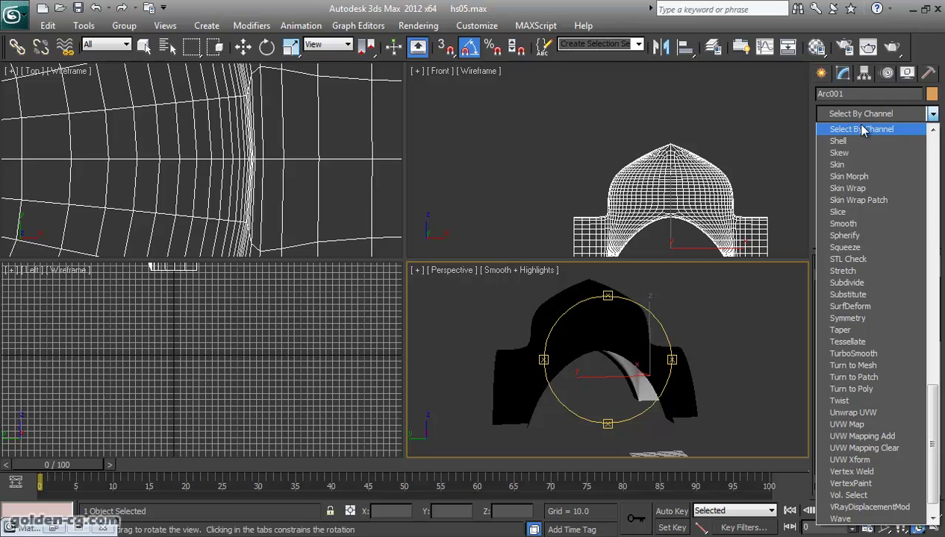
click(839, 141)
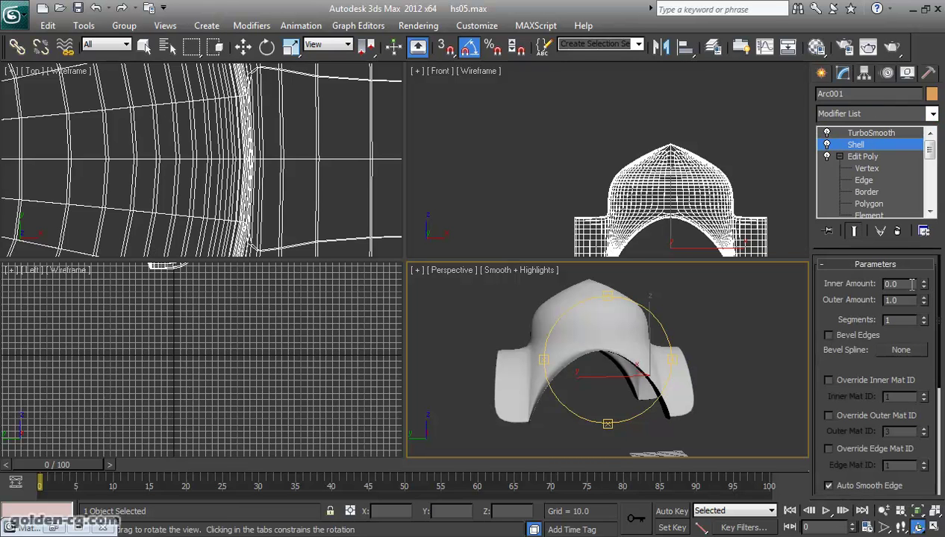
mouse_move(612, 371)
mouse_down()
mouse_move(510, 309)
mouse_move(452, 333)
mouse_move(440, 347)
mouse_move(477, 371)
mouse_move(538, 381)
mouse_up()
Unhide Group001 through Unhide by Name so the column stands under the vault
right_click(538, 381)
right_click(609, 389)
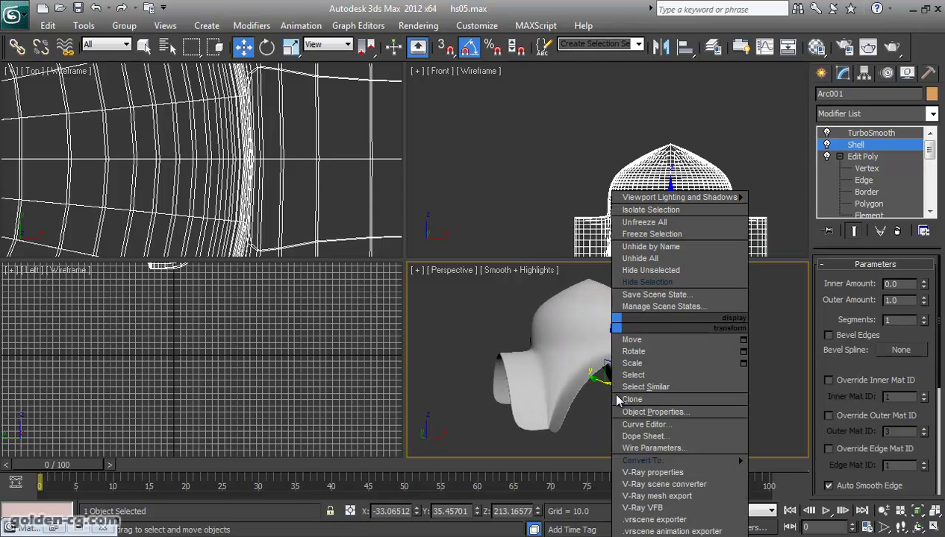
click(660, 250)
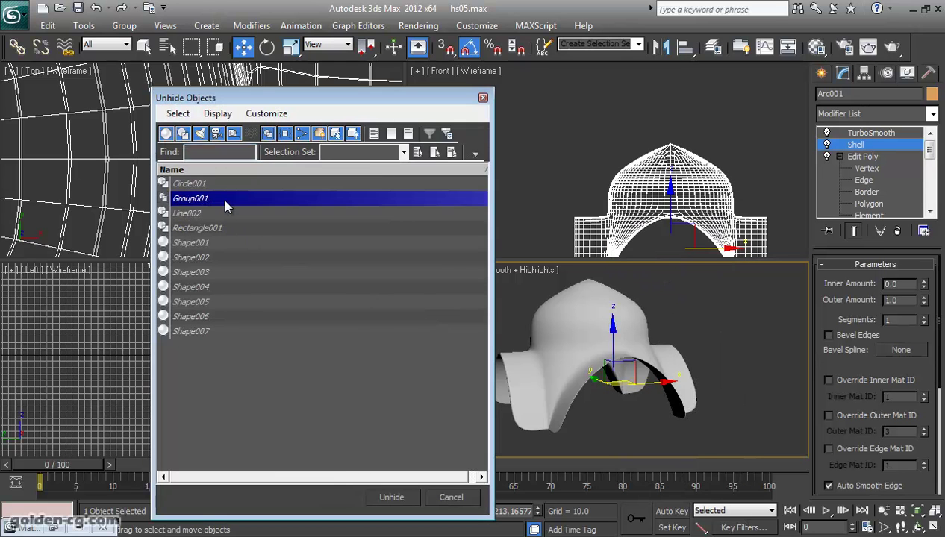
double_click(223, 198)
alt+middle_drag(546, 373, 582, 349)
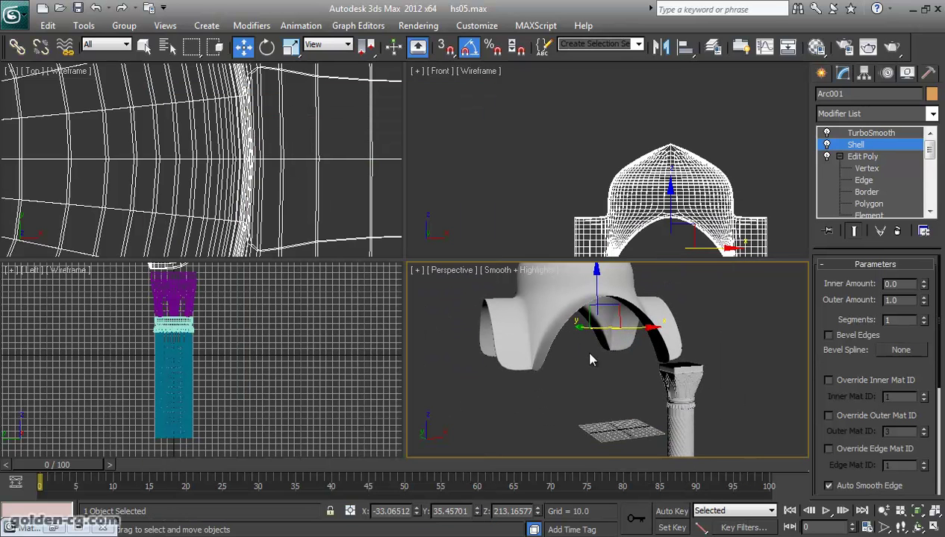
scroll(646, 369, up, 3)
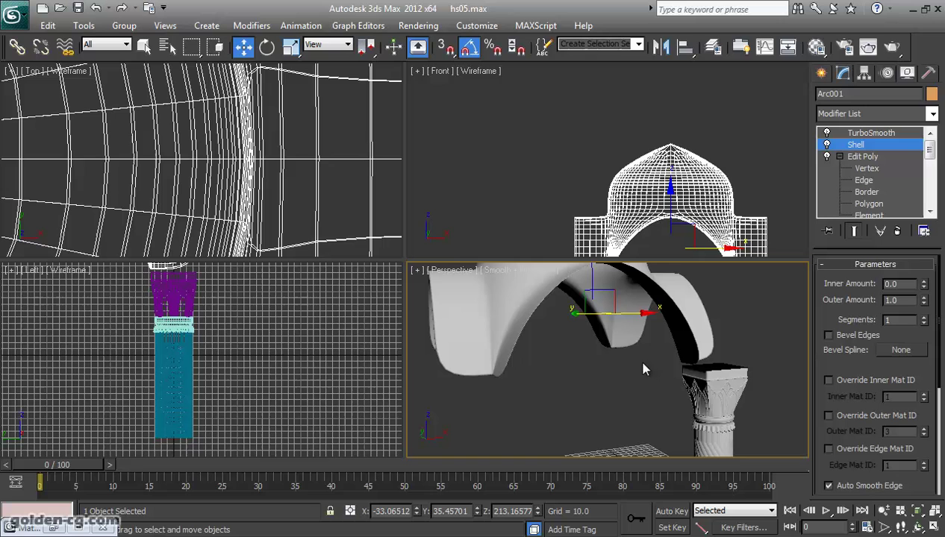
Switch off the Shell modifier and bring the column under the arch into view
click(826, 145)
middle_drag(631, 365, 586, 369)
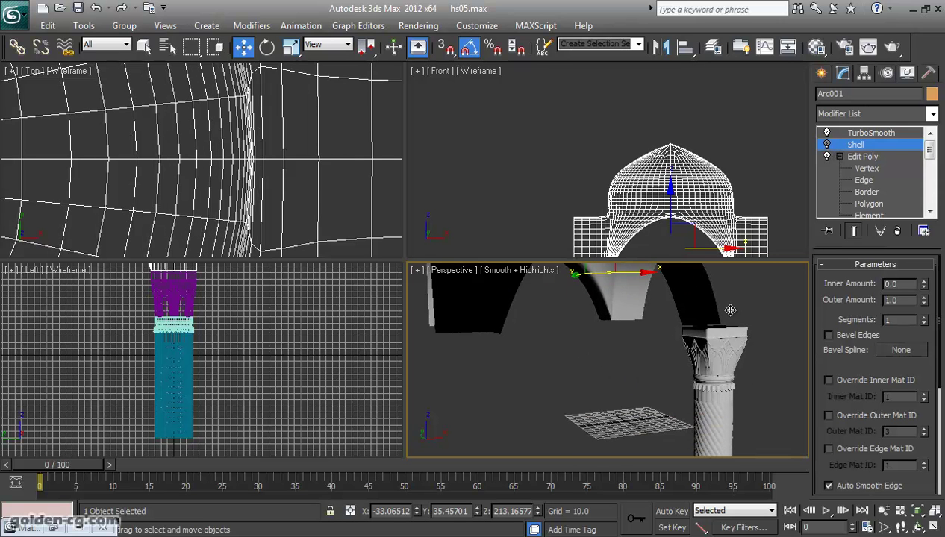
click(917, 527)
mouse_move(619, 352)
mouse_down()
mouse_move(789, 354)
mouse_move(602, 355)
mouse_move(623, 332)
mouse_move(686, 323)
mouse_move(682, 432)
mouse_move(597, 373)
mouse_up()
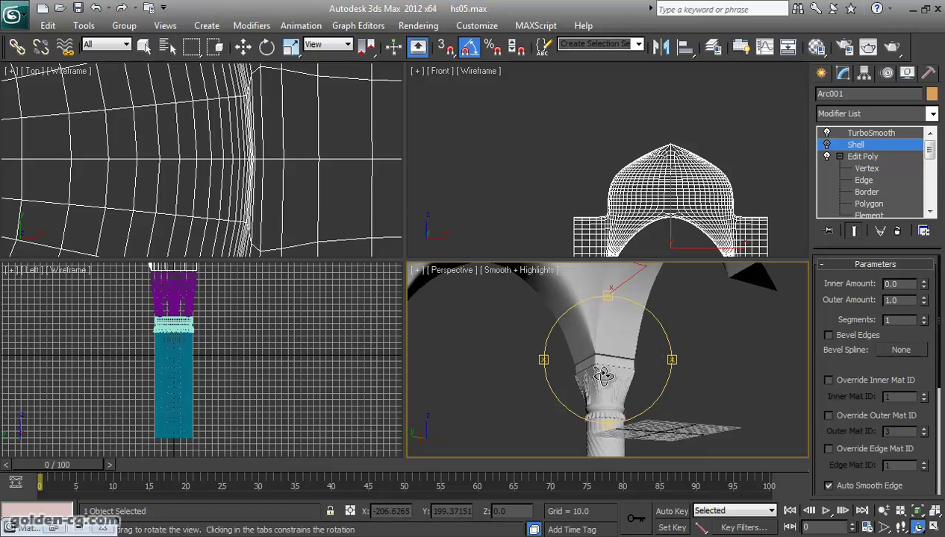
Orbit, pan and zoom to inspect where the arch meets the top of the column
key(w)
scroll(611, 196, up, 2)
scroll(625, 159, up, 2)
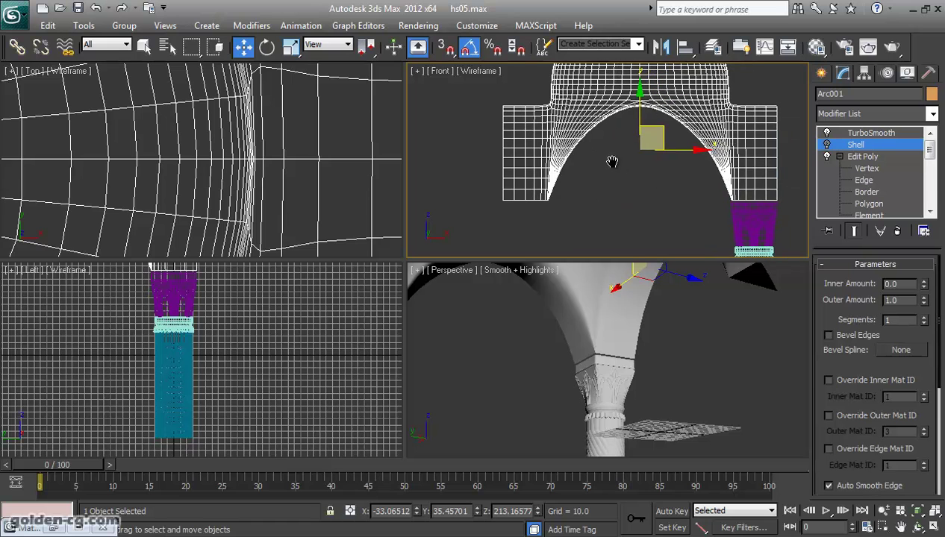
scroll(636, 108, up, 1)
alt+middle_drag(624, 315, 633, 365)
click(917, 530)
mouse_move(601, 296)
mouse_down()
mouse_move(640, 382)
mouse_move(450, 281)
mouse_up()
mouse_move(363, 334)
mouse_down()
mouse_move(628, 357)
mouse_move(586, 367)
mouse_move(338, 327)
mouse_move(432, 310)
mouse_move(528, 351)
mouse_move(620, 359)
mouse_move(607, 363)
mouse_move(610, 392)
mouse_move(667, 343)
mouse_move(566, 376)
mouse_move(532, 332)
mouse_move(481, 365)
mouse_move(400, 386)
mouse_move(624, 386)
mouse_up()
scroll(597, 372, down, 5)
scroll(624, 386, up, 5)
middle_drag(624, 385, 581, 366)
mouse_move(581, 365)
mouse_down()
mouse_move(554, 374)
mouse_move(583, 381)
mouse_move(566, 384)
mouse_move(603, 371)
mouse_move(601, 386)
mouse_up()
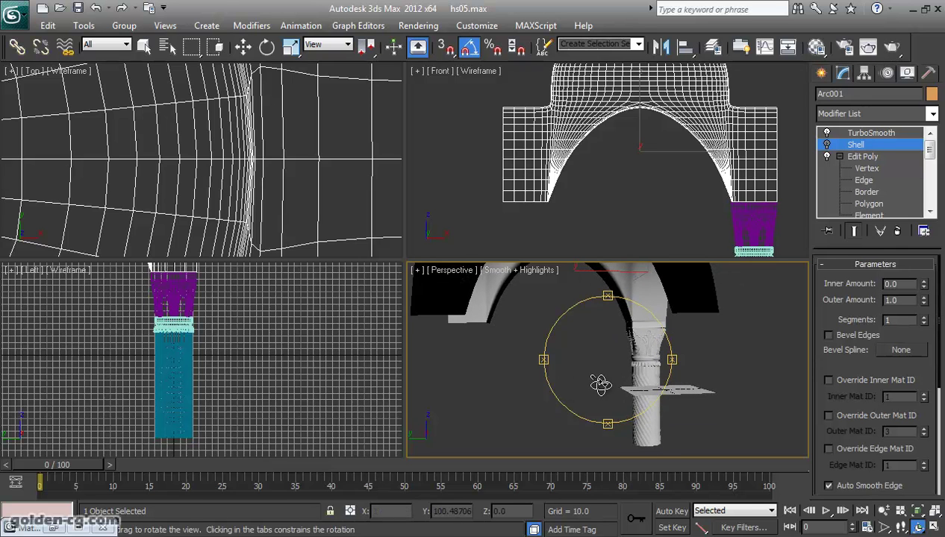
key(w)
scroll(637, 173, down, 2)
scroll(685, 215, down, 2)
Shift-drag an Instance copy of the column to the left, under the arch's other foot
click(685, 215)
shift+drag(686, 215, 603, 217)
drag(601, 220, 604, 226)
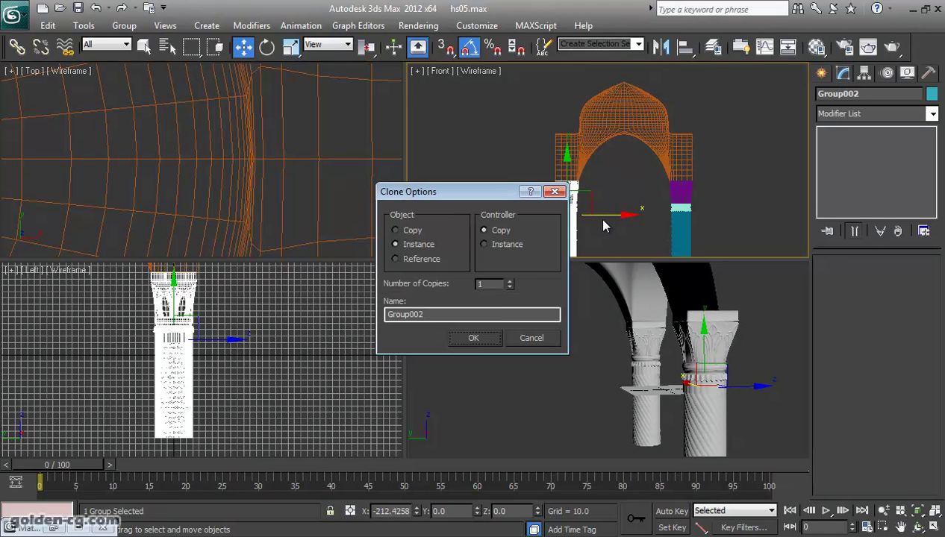
click(472, 339)
Select both columns and instance-clone them upward in the Top view
drag(528, 223, 704, 238)
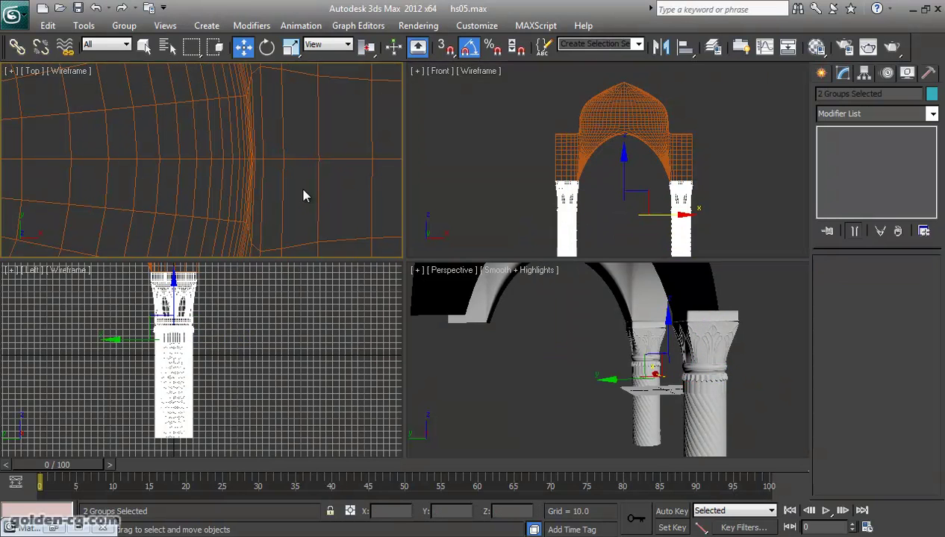
scroll(302, 190, down, 5)
mouse_move(302, 186)
middle_down()
mouse_move(230, 196)
mouse_move(244, 213)
middle_up()
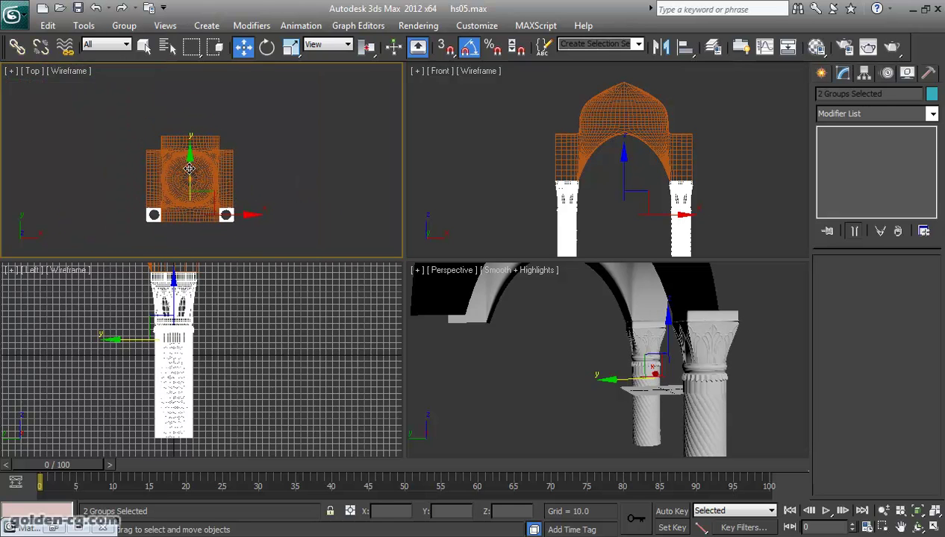
shift+drag(189, 169, 195, 98)
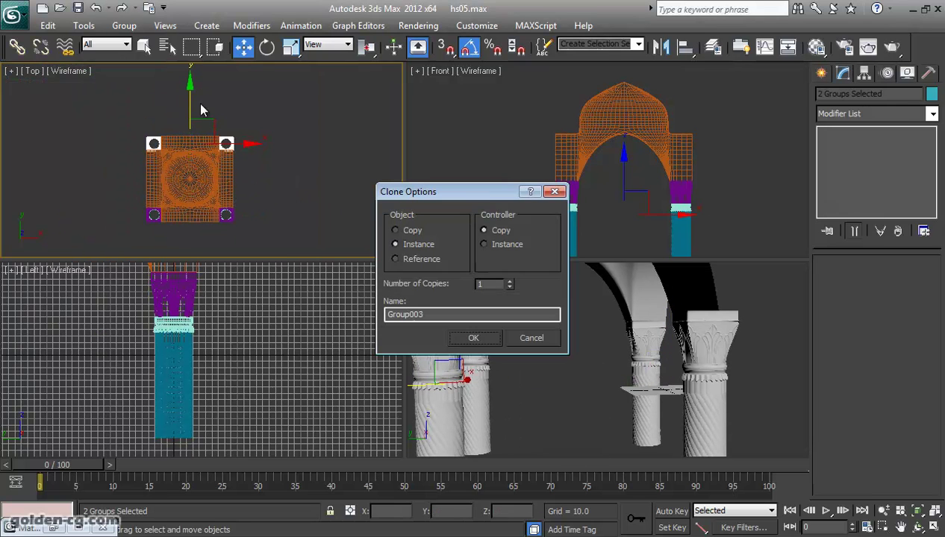
click(475, 338)
Nudge the column groups slightly along Y under the vault corners, then deselect
scroll(197, 202, up, 2)
scroll(179, 182, up, 2)
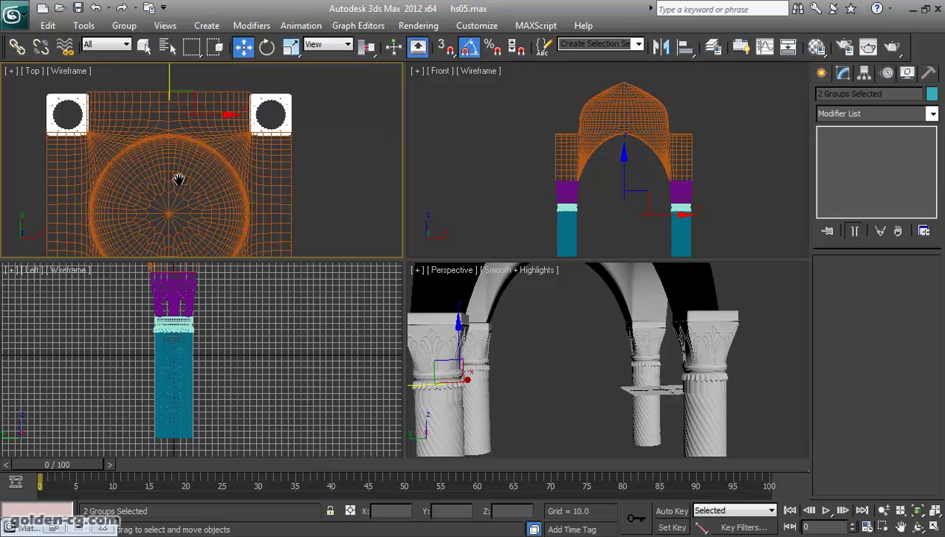
scroll(202, 160, up, 2)
drag(221, 139, 223, 137)
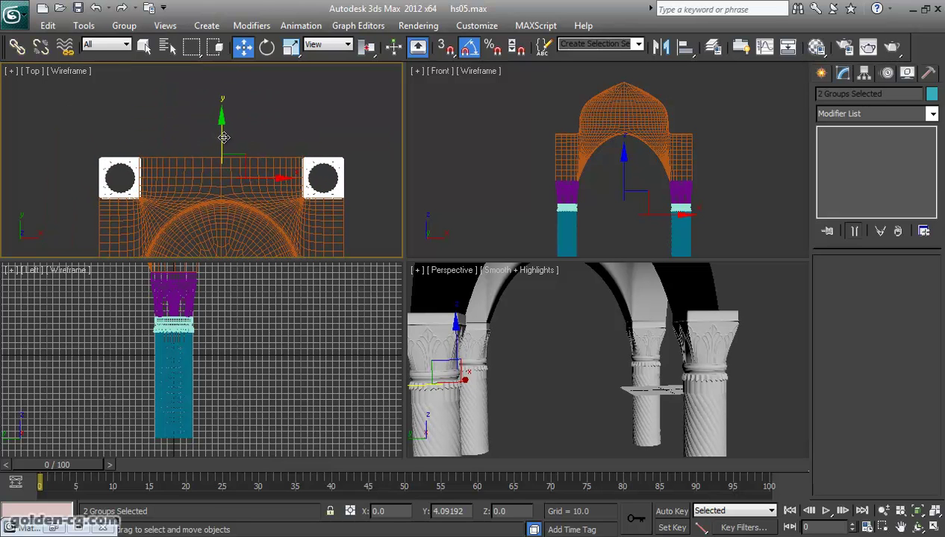
click(576, 362)
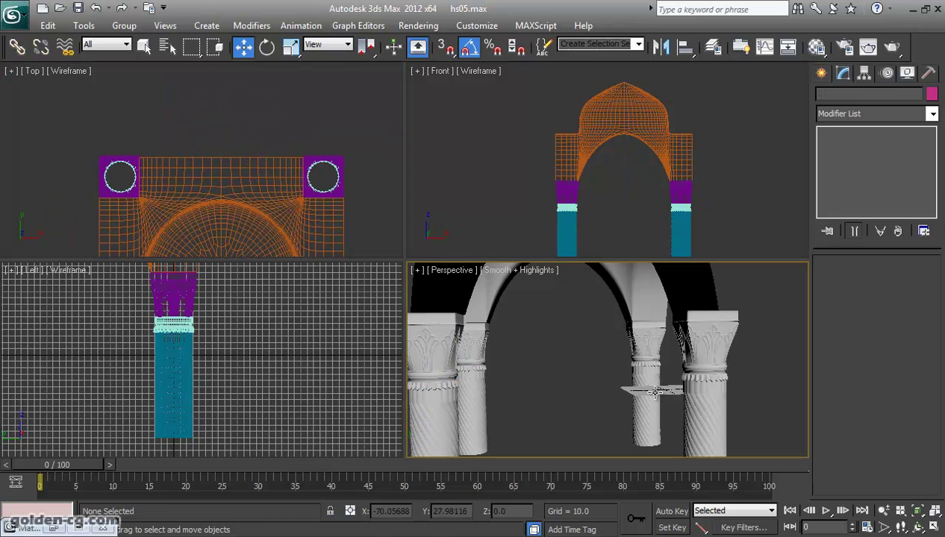
click(918, 527)
Orbit the view and select the Arc001 vault
mouse_move(576, 361)
mouse_down()
mouse_move(460, 358)
mouse_move(642, 369)
mouse_move(513, 377)
mouse_move(486, 371)
mouse_move(497, 359)
mouse_up()
key(w)
scroll(612, 380, down, 3)
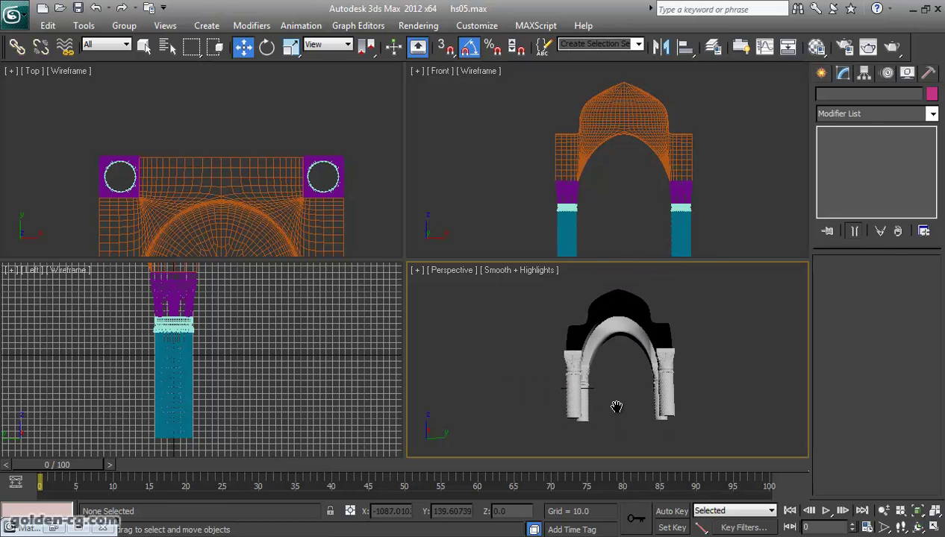
click(614, 325)
Re-enable the Shell modifier and raise its segments from 1 to 2
click(826, 145)
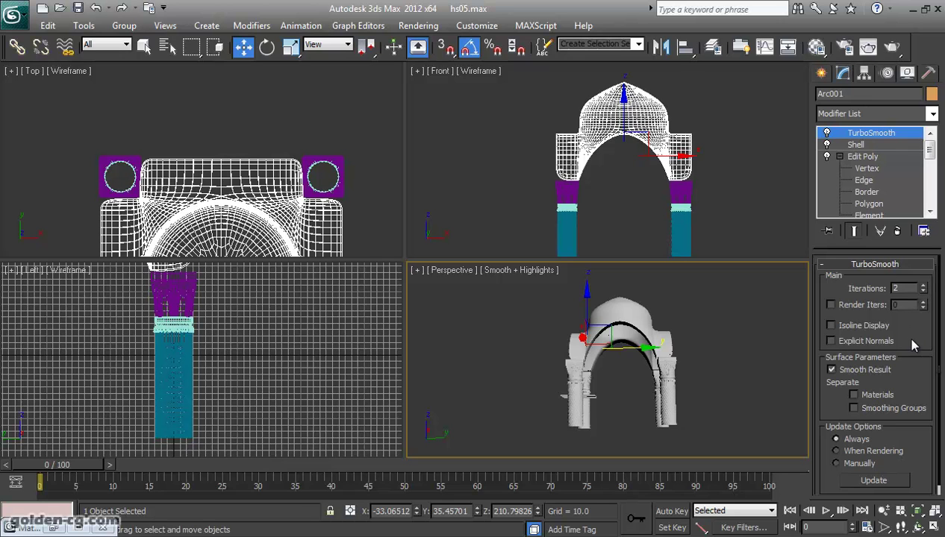
click(900, 145)
click(925, 317)
Remove the Shell modifier from Arc001's stack
scroll(655, 355, up, 5)
scroll(646, 358, up, 2)
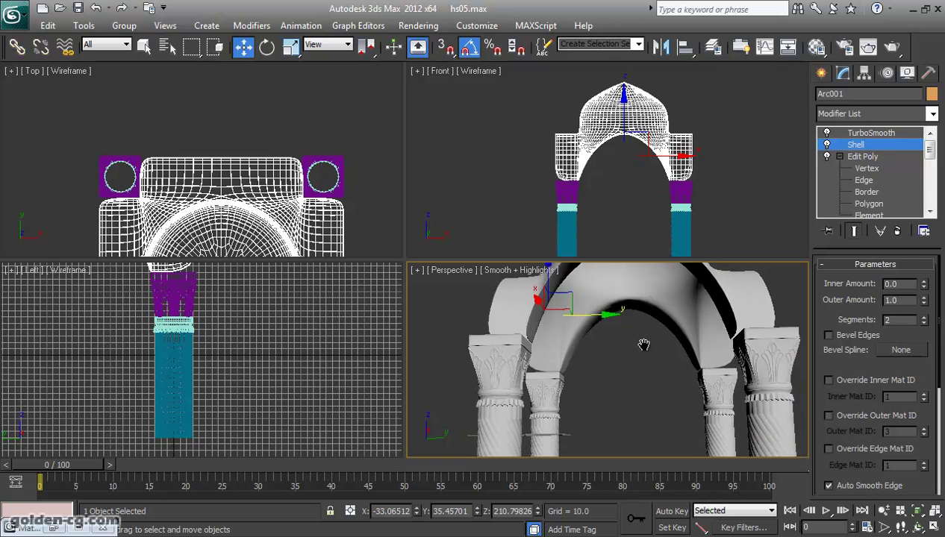
click(827, 145)
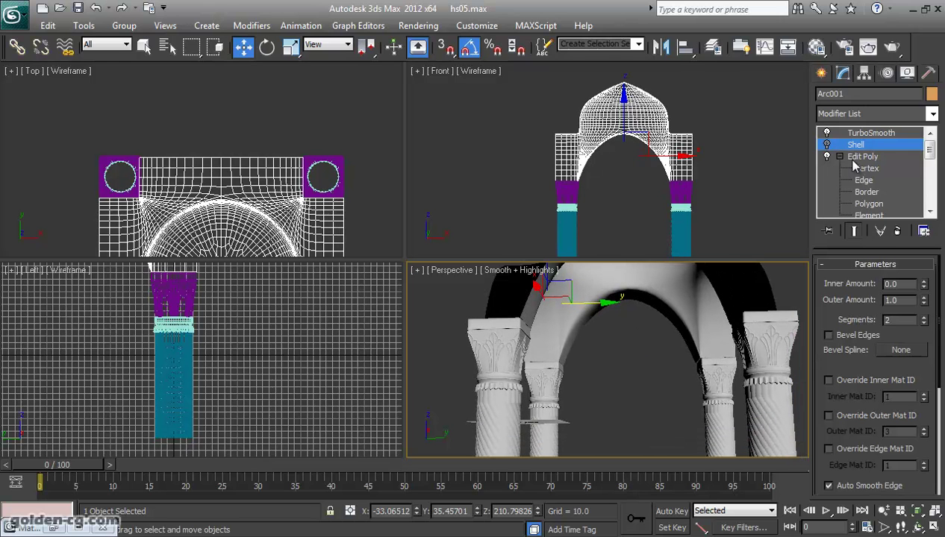
click(896, 231)
scroll(668, 404, down, 3)
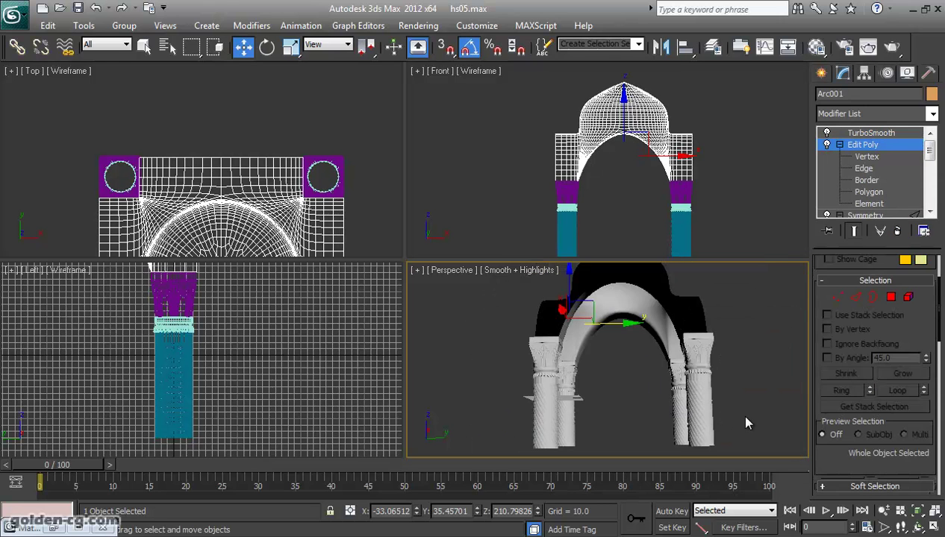
click(918, 529)
mouse_move(601, 348)
mouse_down()
mouse_move(724, 375)
mouse_move(509, 304)
mouse_up()
click(494, 276)
mouse_move(543, 391)
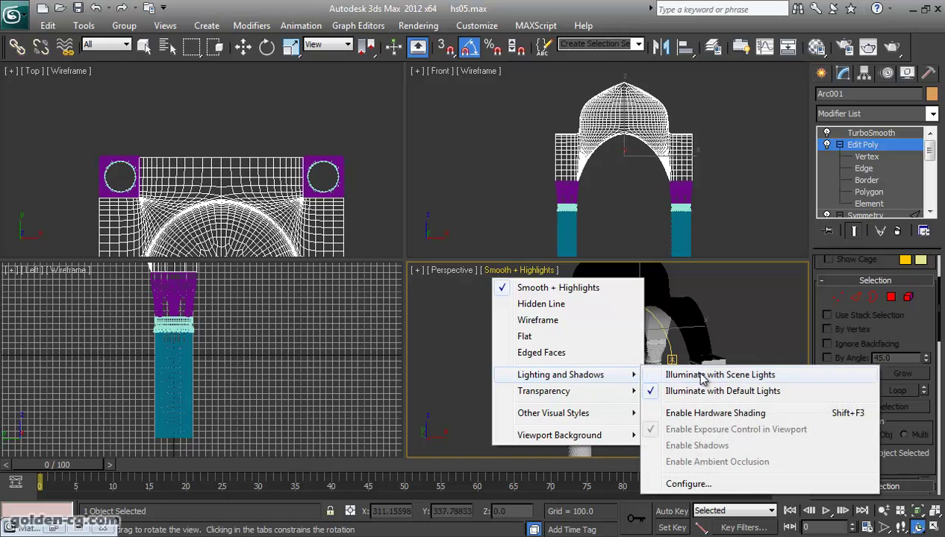
click(656, 483)
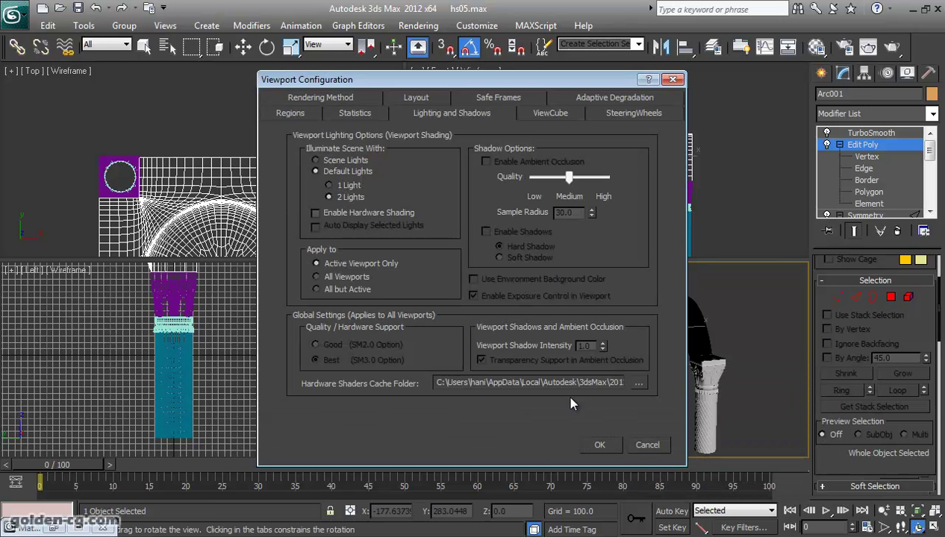
click(600, 444)
mouse_move(622, 383)
mouse_down()
mouse_move(569, 358)
mouse_move(739, 363)
mouse_move(652, 365)
mouse_move(637, 382)
mouse_move(623, 373)
mouse_move(607, 385)
mouse_up()
scroll(607, 385, down, 5)
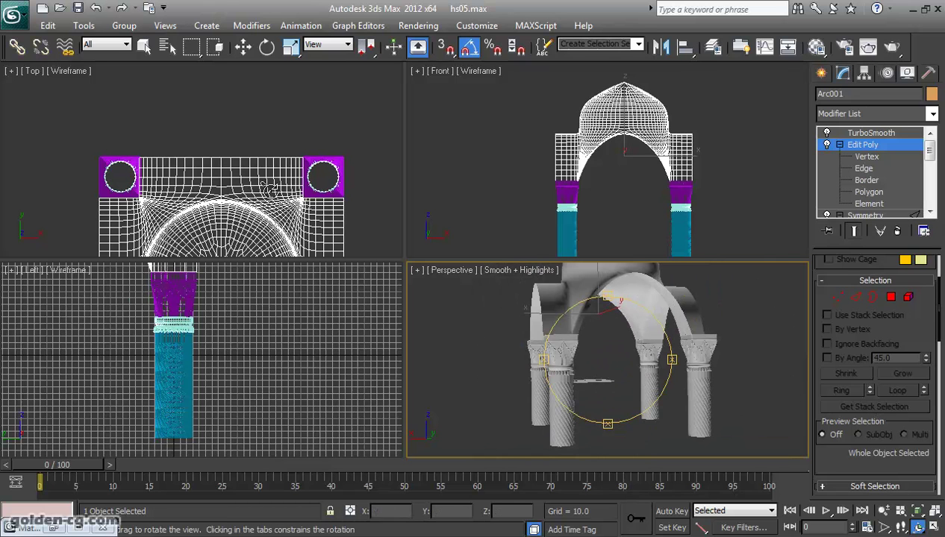
click(207, 202)
key(z)
Turn off the TurboSmooth end-result display and add a Symmetry modifier to the vault
key(w)
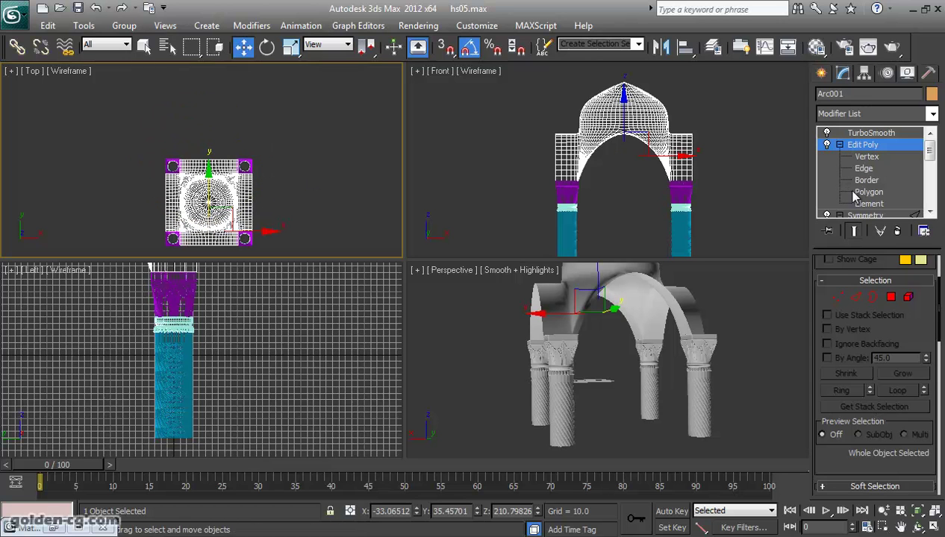
click(854, 231)
click(872, 117)
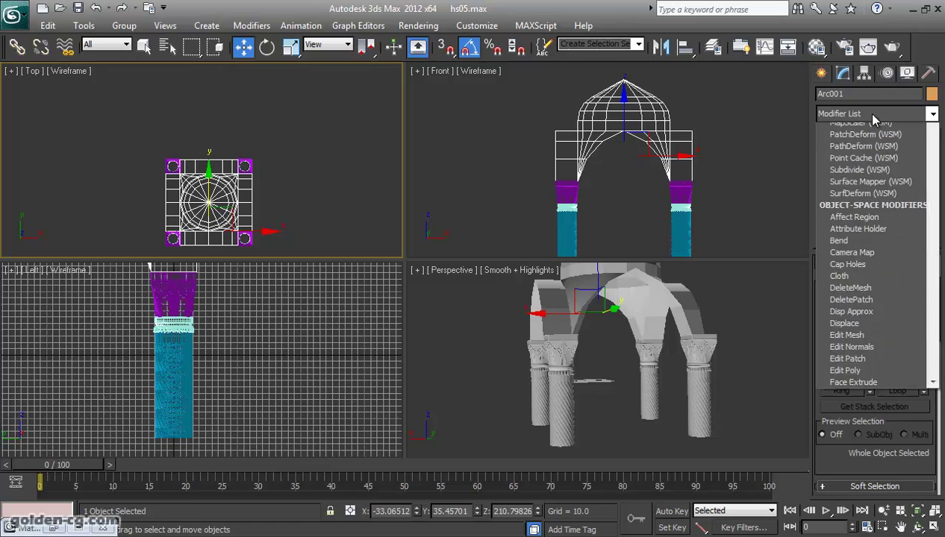
key(s)
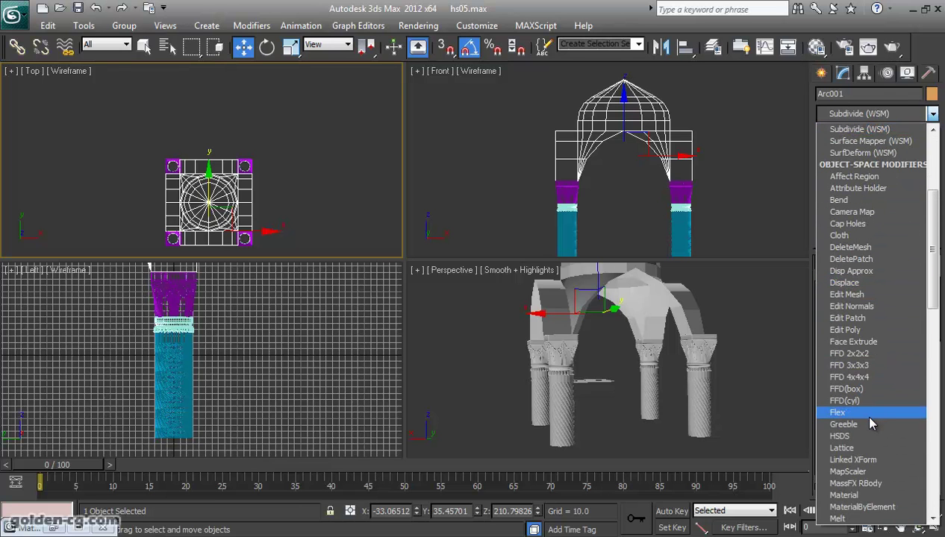
key(s)
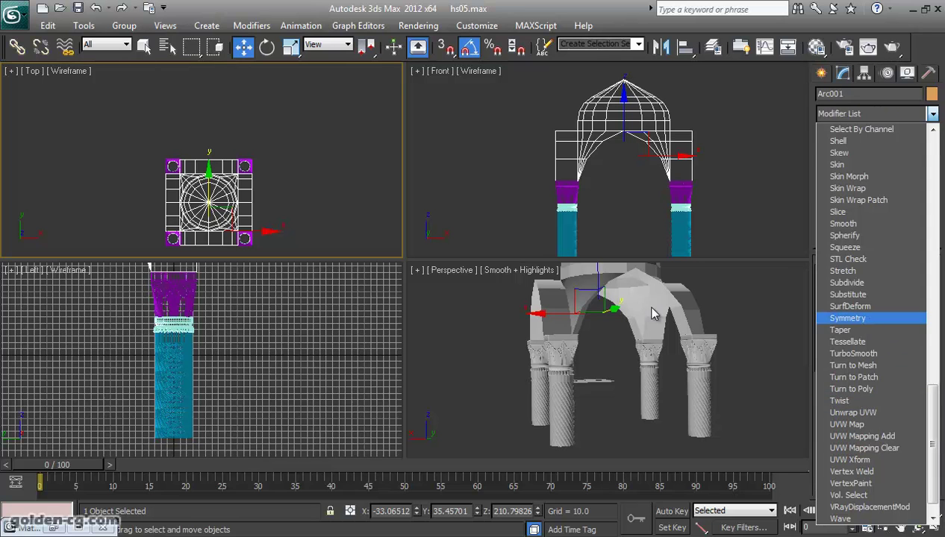
click(866, 318)
Try mirroring the vault across Y and shift the Symmetry mirror plane along Y
middle_drag(216, 222, 238, 181)
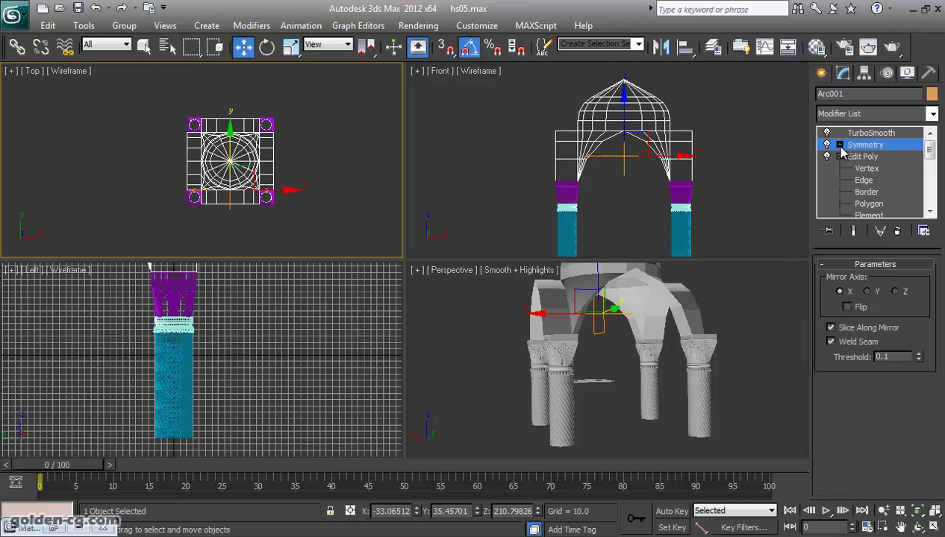
click(839, 145)
click(865, 156)
mouse_move(233, 142)
mouse_down()
mouse_move(231, 185)
mouse_move(230, 146)
mouse_up()
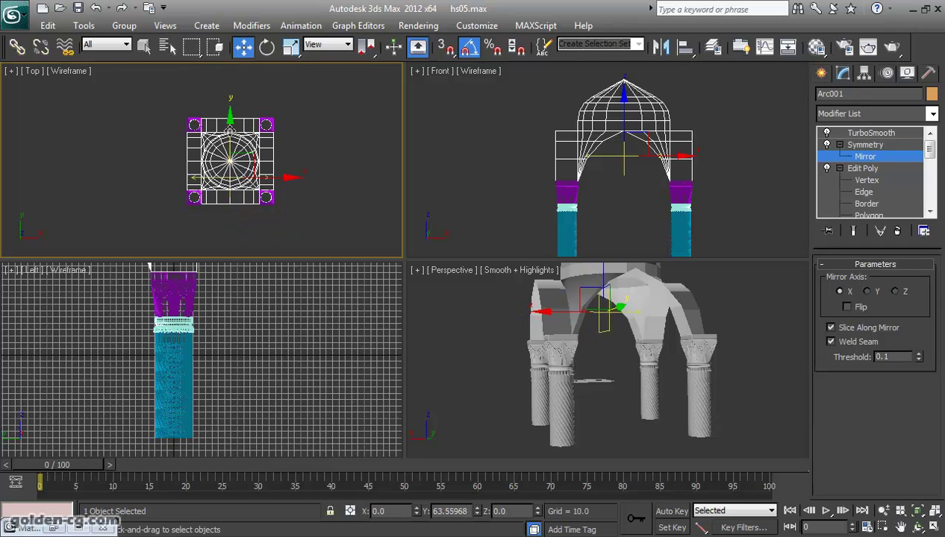
click(866, 291)
drag(233, 154, 230, 222)
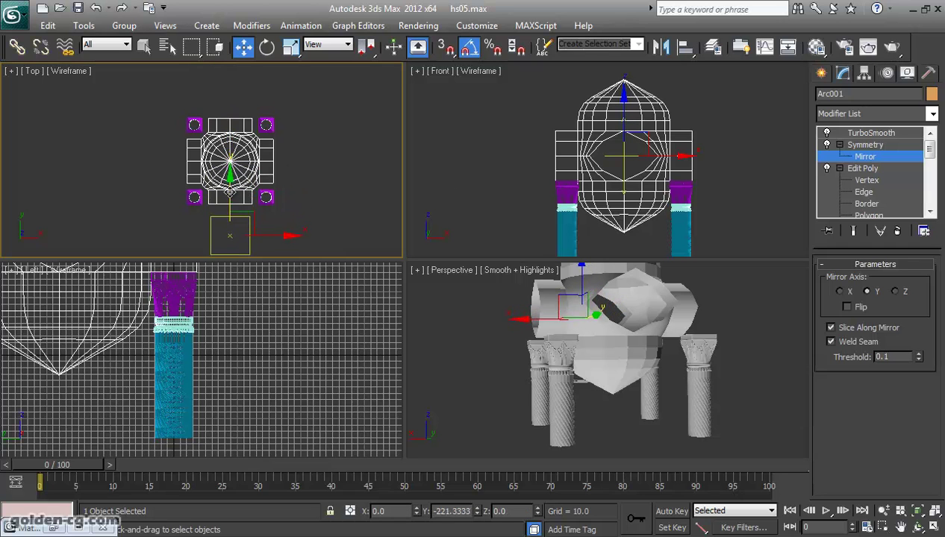
Check the unmirrored vault's vertices in Edit Poly, then return Symmetry to the X axis with Flip
click(870, 160)
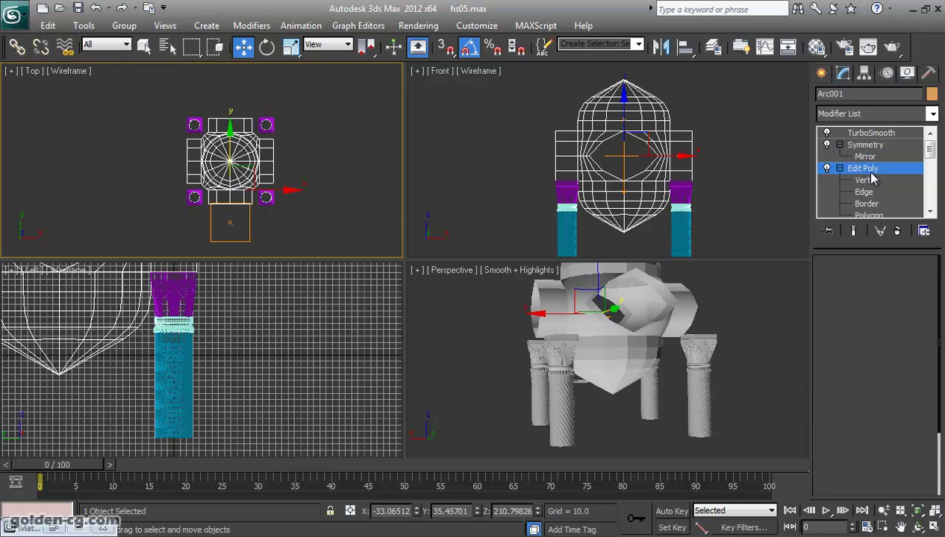
click(866, 169)
key(1)
click(866, 168)
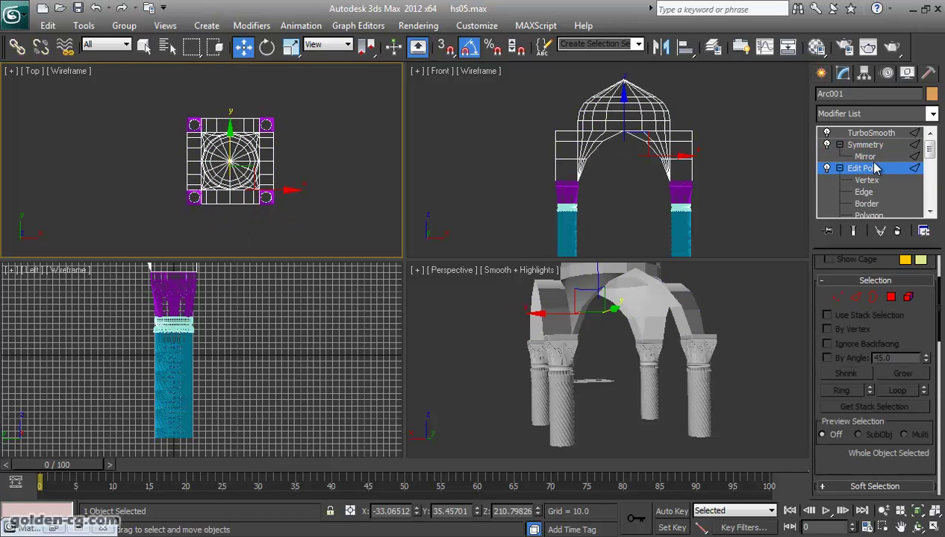
click(866, 145)
click(841, 292)
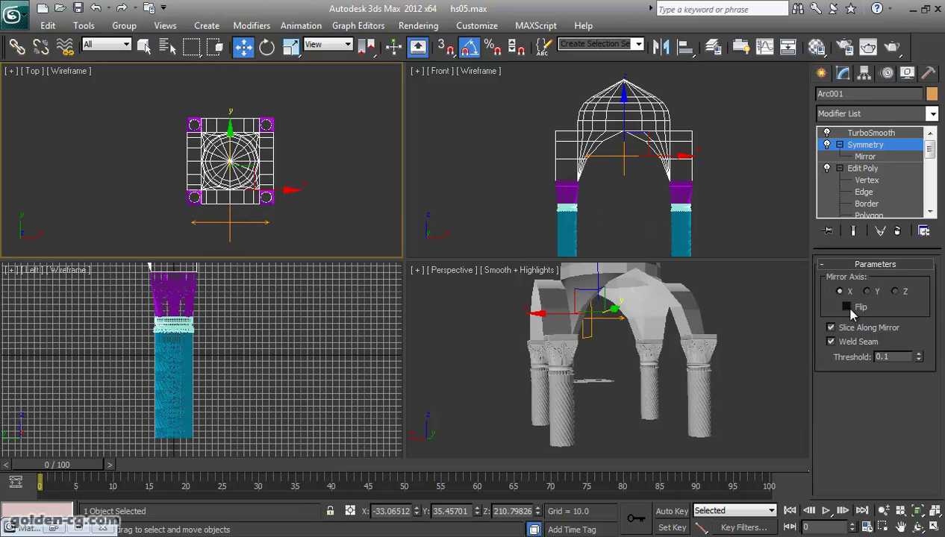
click(896, 158)
Slide the mirror plane right along X to form a second bay and view it smoothed
drag(273, 222, 318, 221)
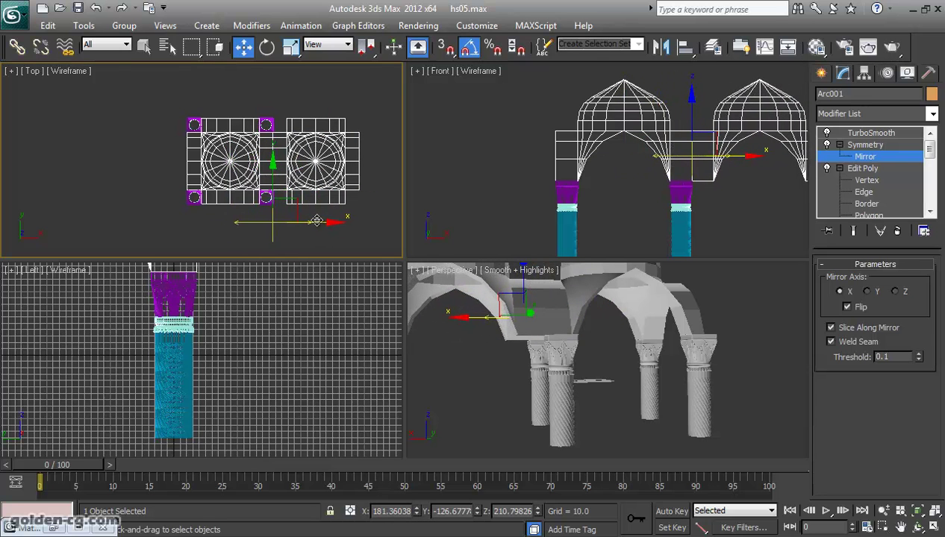
middle_drag(312, 207, 231, 208)
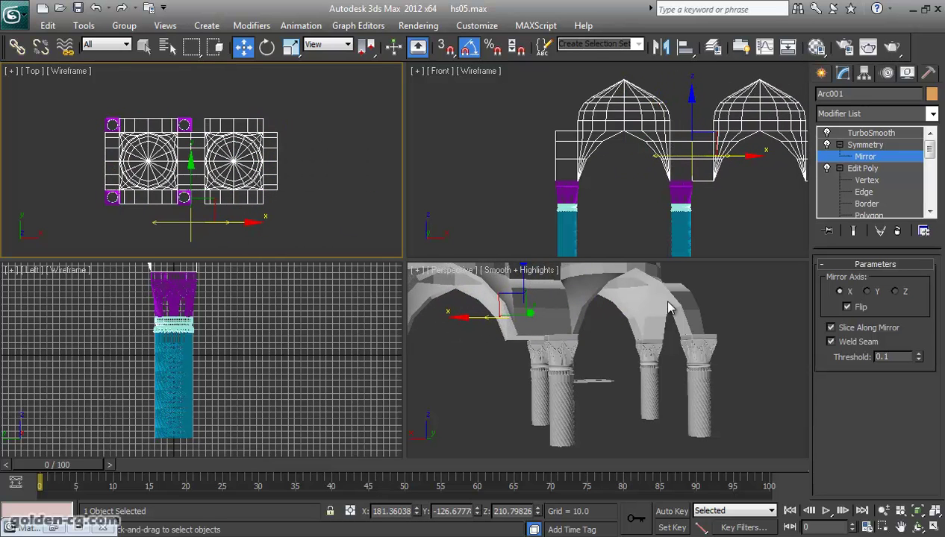
scroll(646, 345, down, 5)
click(864, 144)
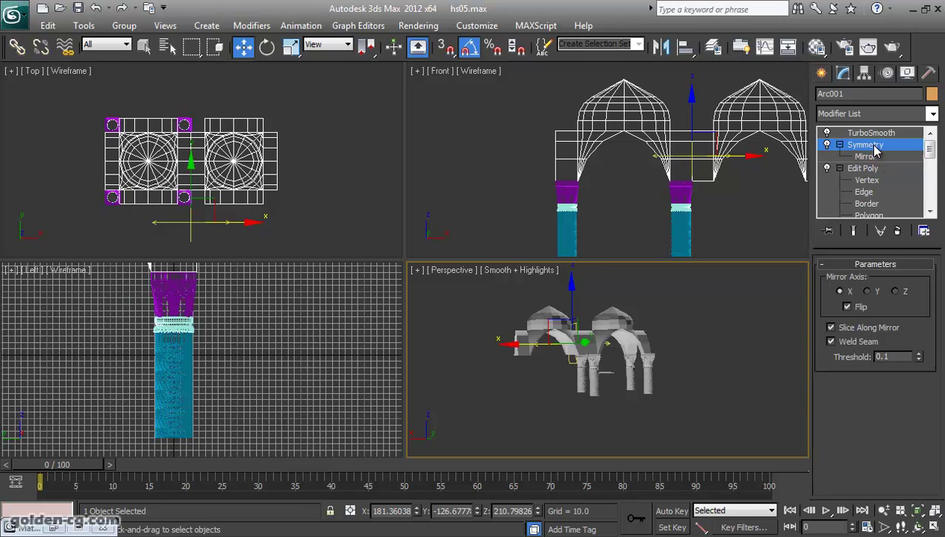
click(844, 132)
scroll(648, 345, up, 2)
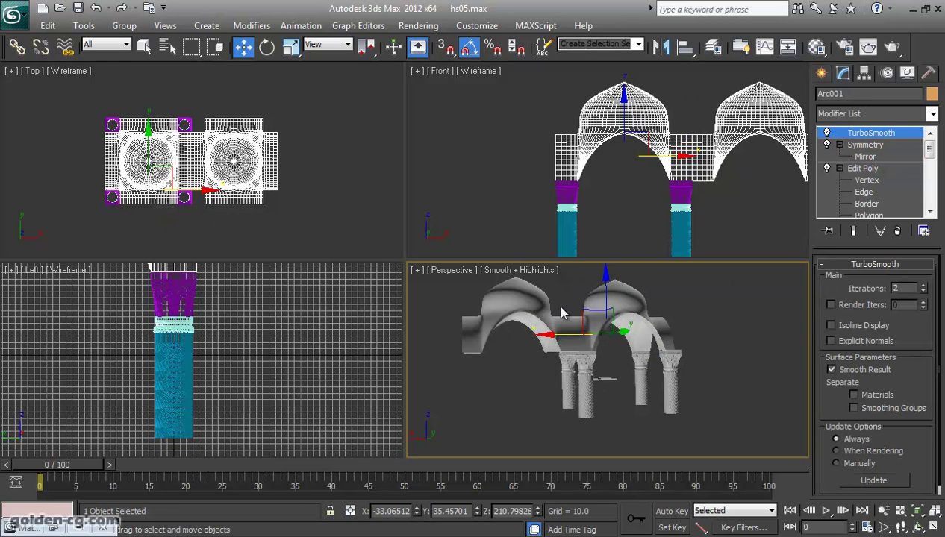
click(918, 527)
drag(620, 328, 601, 299)
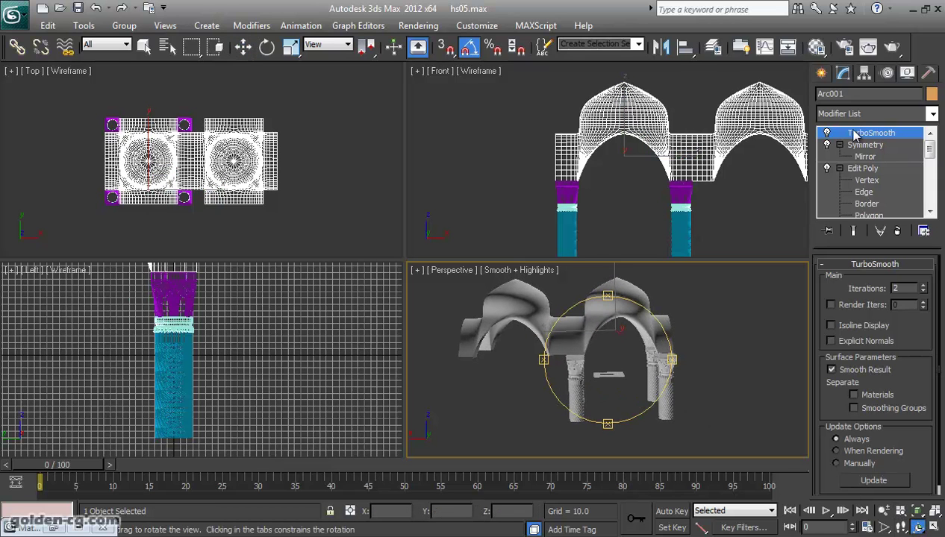
In the Front view, nudge the mirror plane left so the two bays' arches meet
click(863, 156)
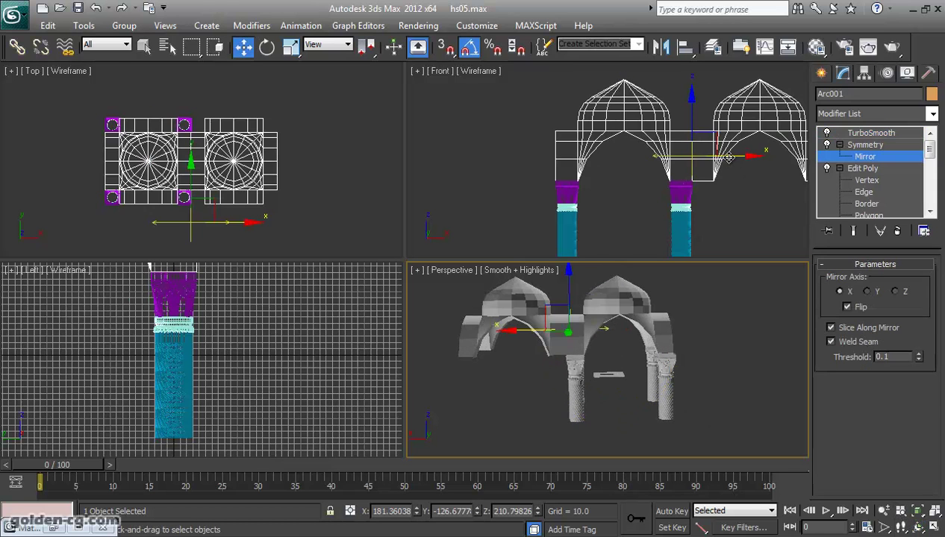
click(739, 159)
drag(732, 156, 719, 156)
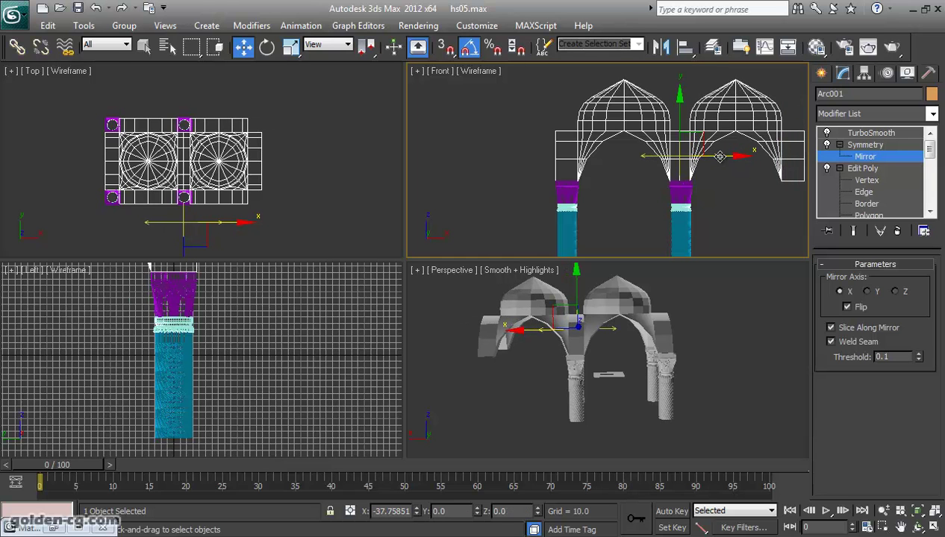
click(865, 144)
click(870, 133)
alt+middle_drag(589, 358, 616, 386)
Orbit and zoom around the joined bays to inspect the vaults from below
click(917, 528)
mouse_move(810, 358)
mouse_down()
mouse_move(782, 338)
mouse_move(624, 362)
mouse_up()
scroll(624, 363, up, 2)
scroll(618, 366, up, 2)
scroll(624, 354, up, 2)
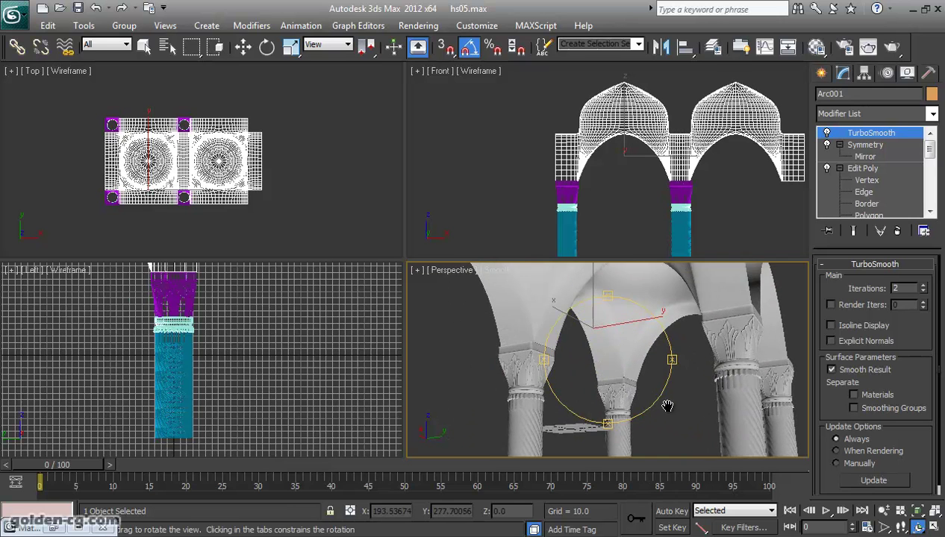
drag(668, 406, 615, 356)
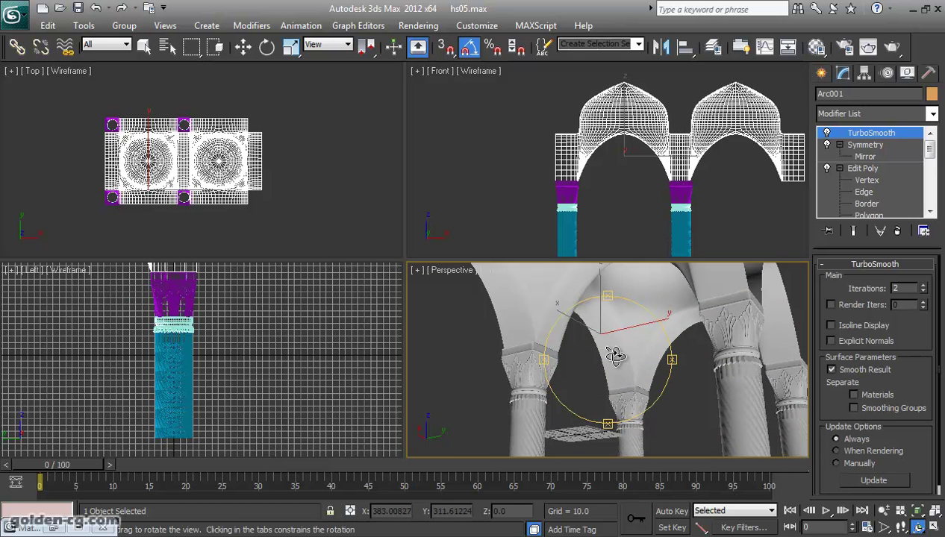